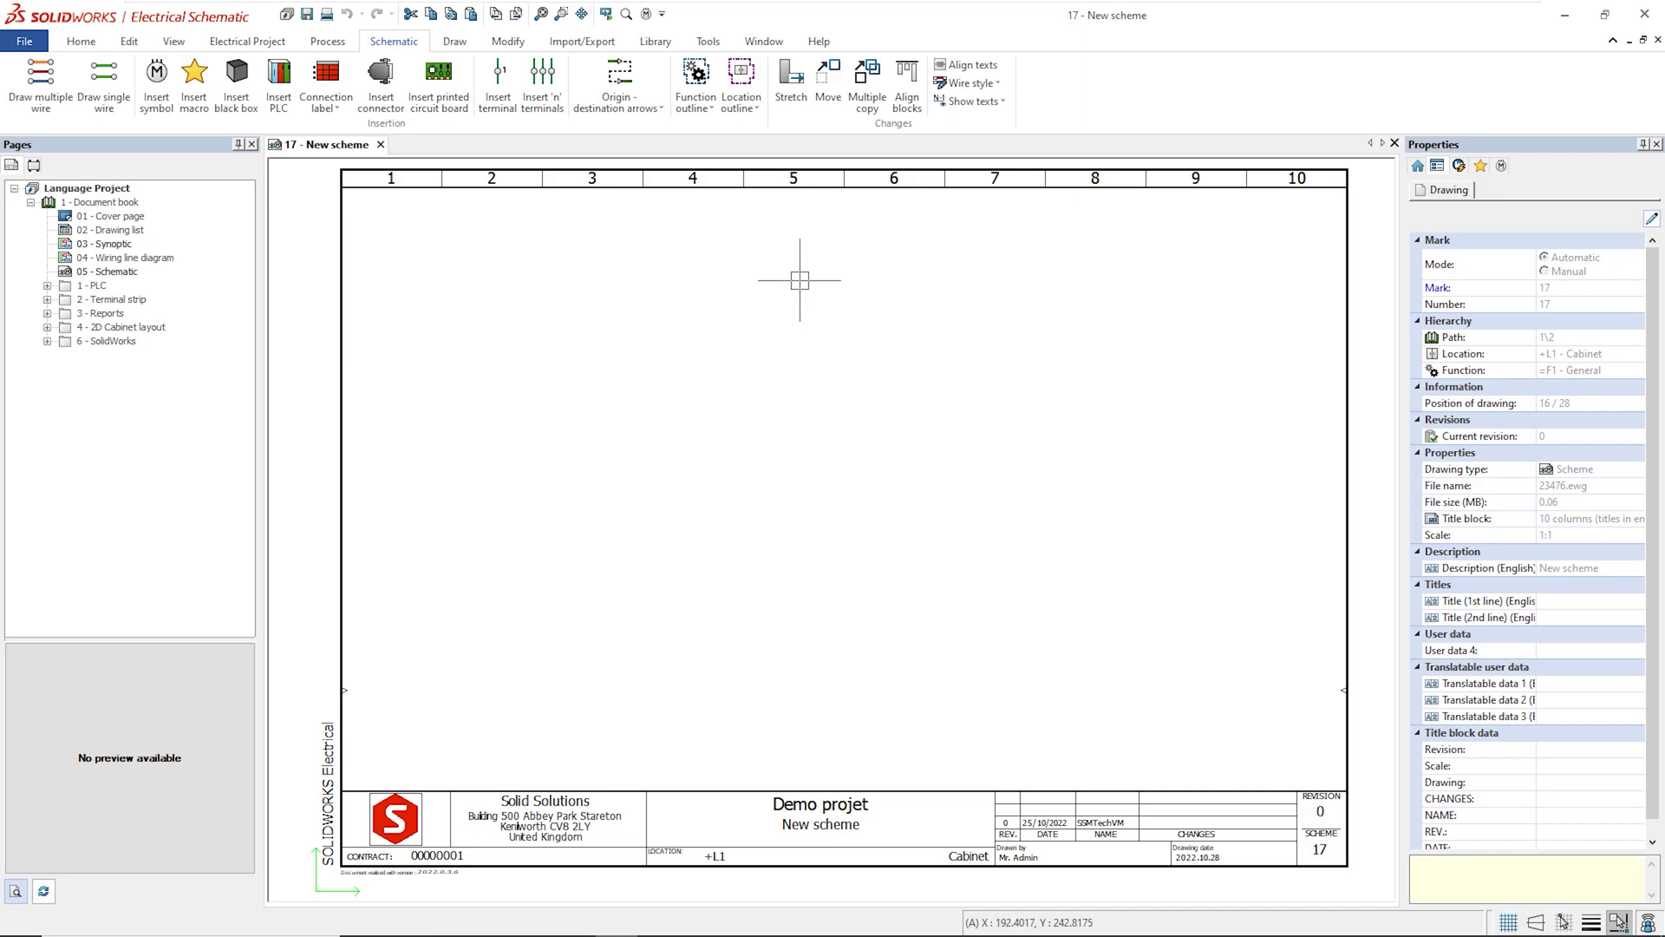
# Check the interface language settings and keep English as the interface language
pyautogui.click(715, 45)
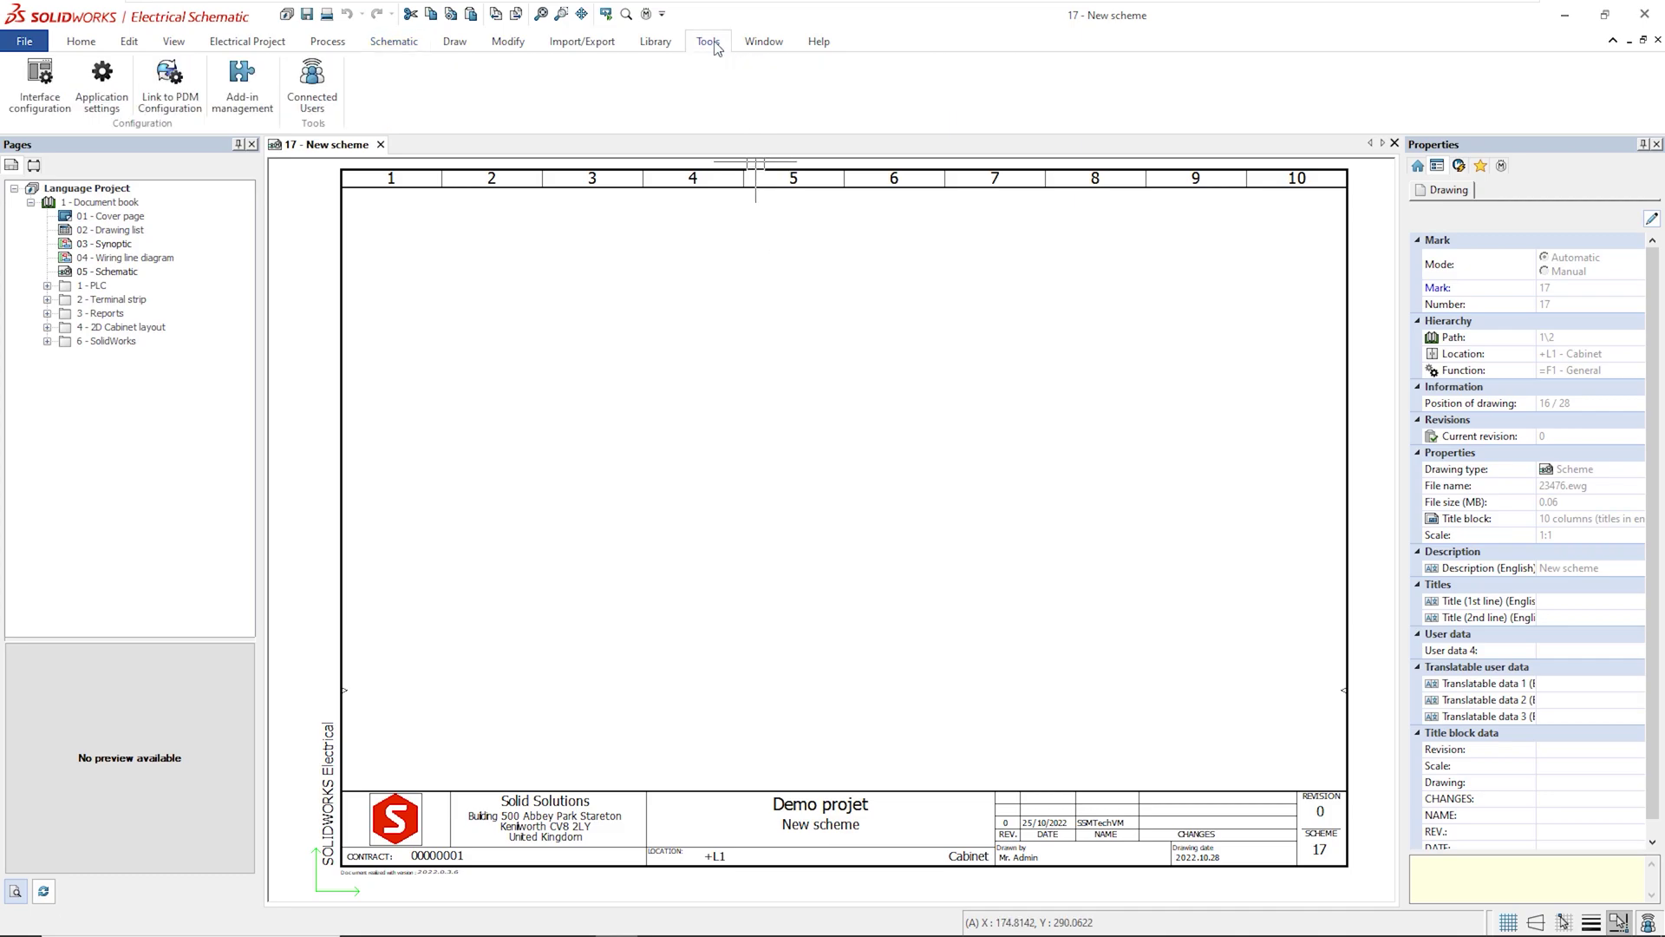
pyautogui.click(46, 98)
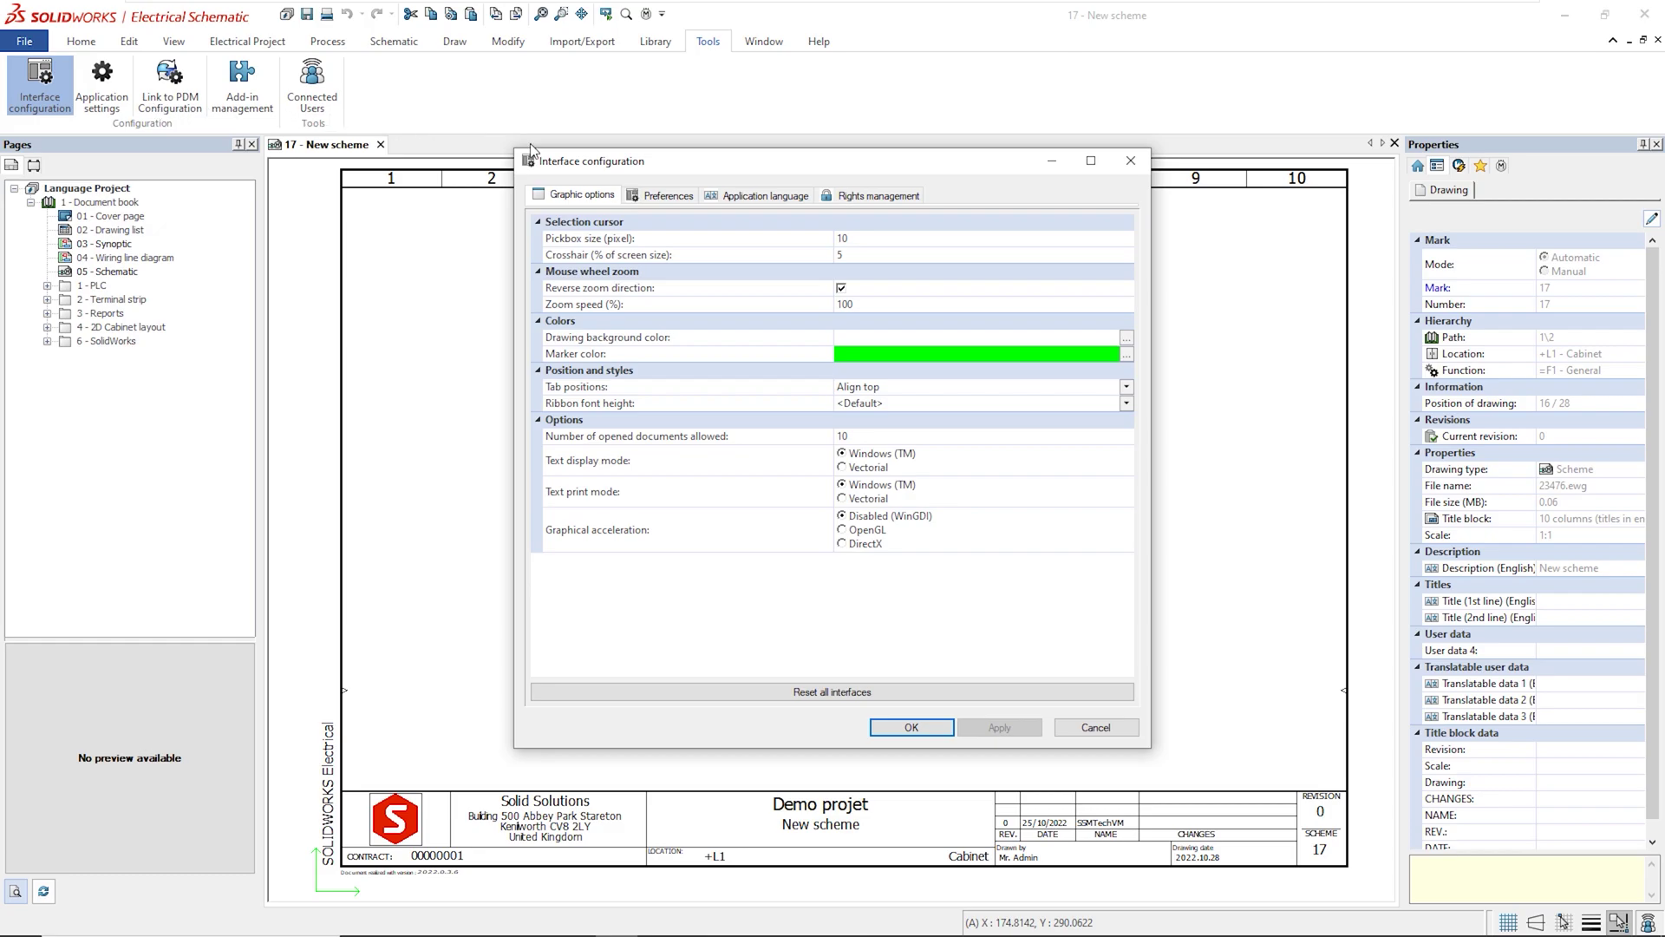
pyautogui.click(744, 197)
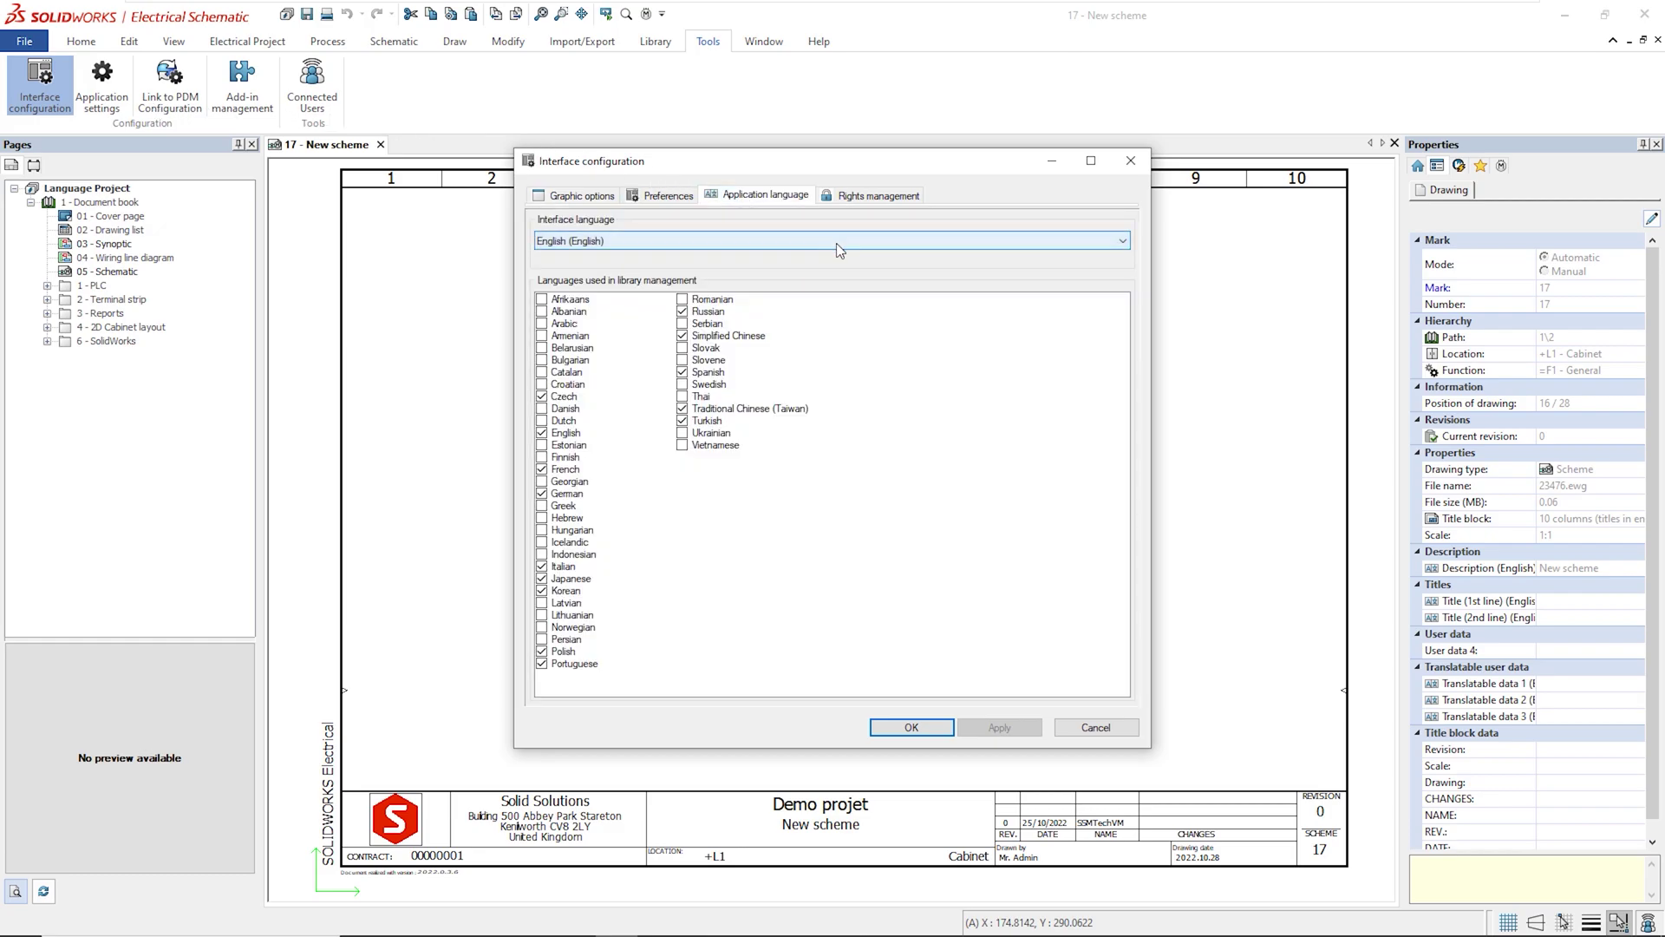
pyautogui.click(1122, 242)
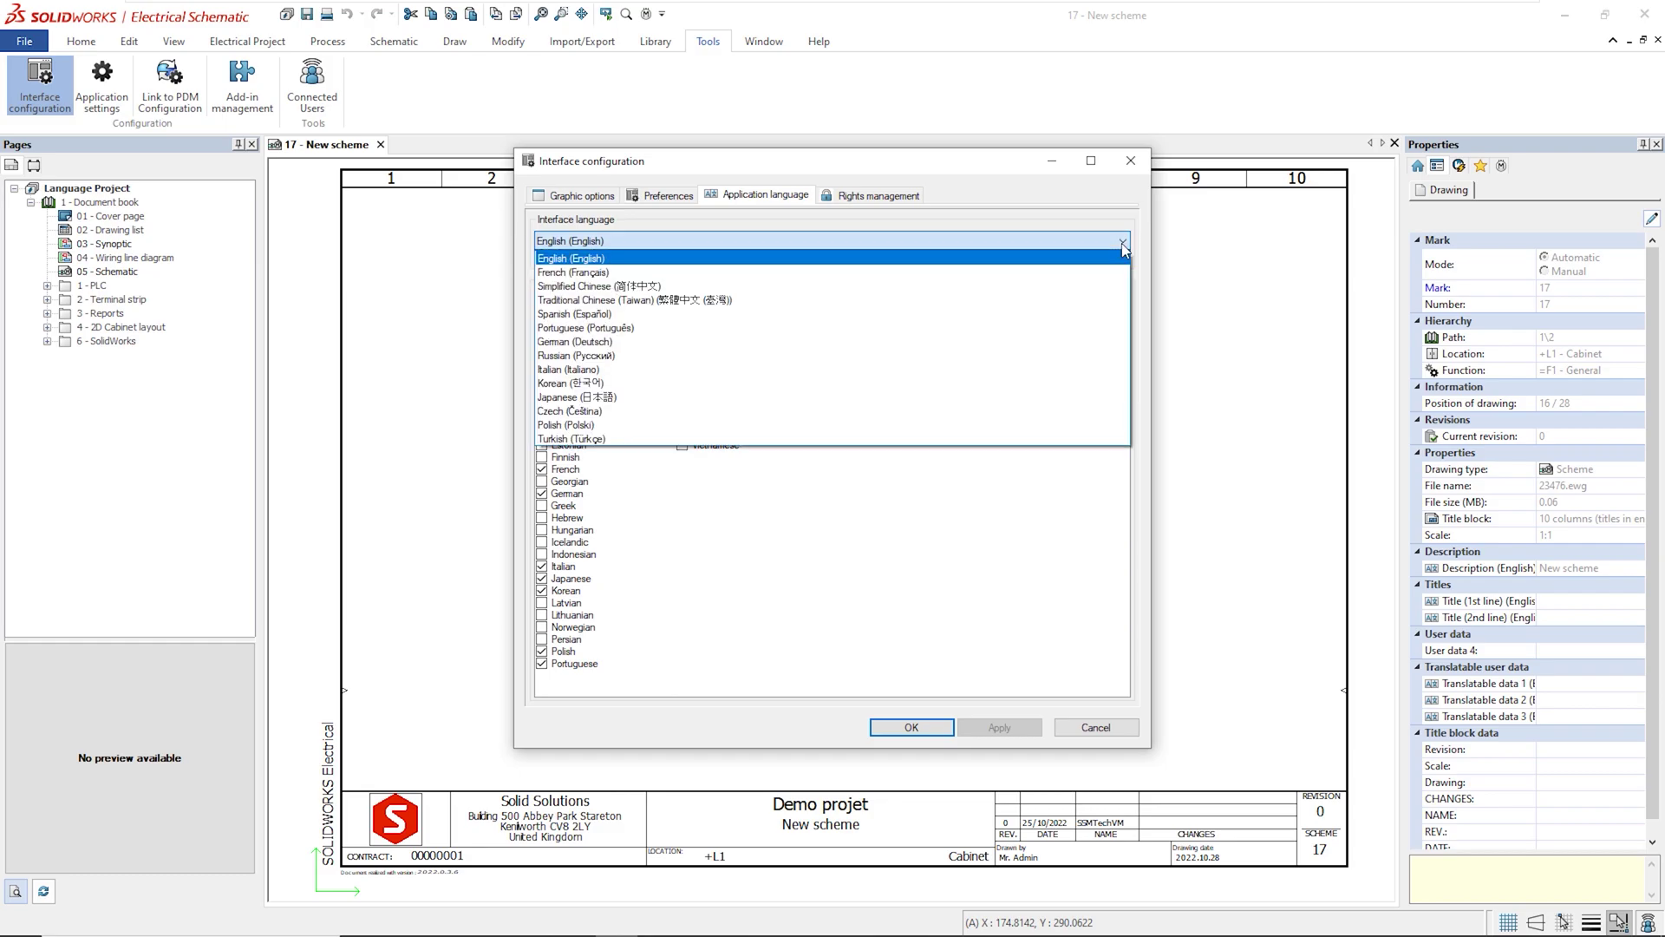
pyautogui.click(1123, 245)
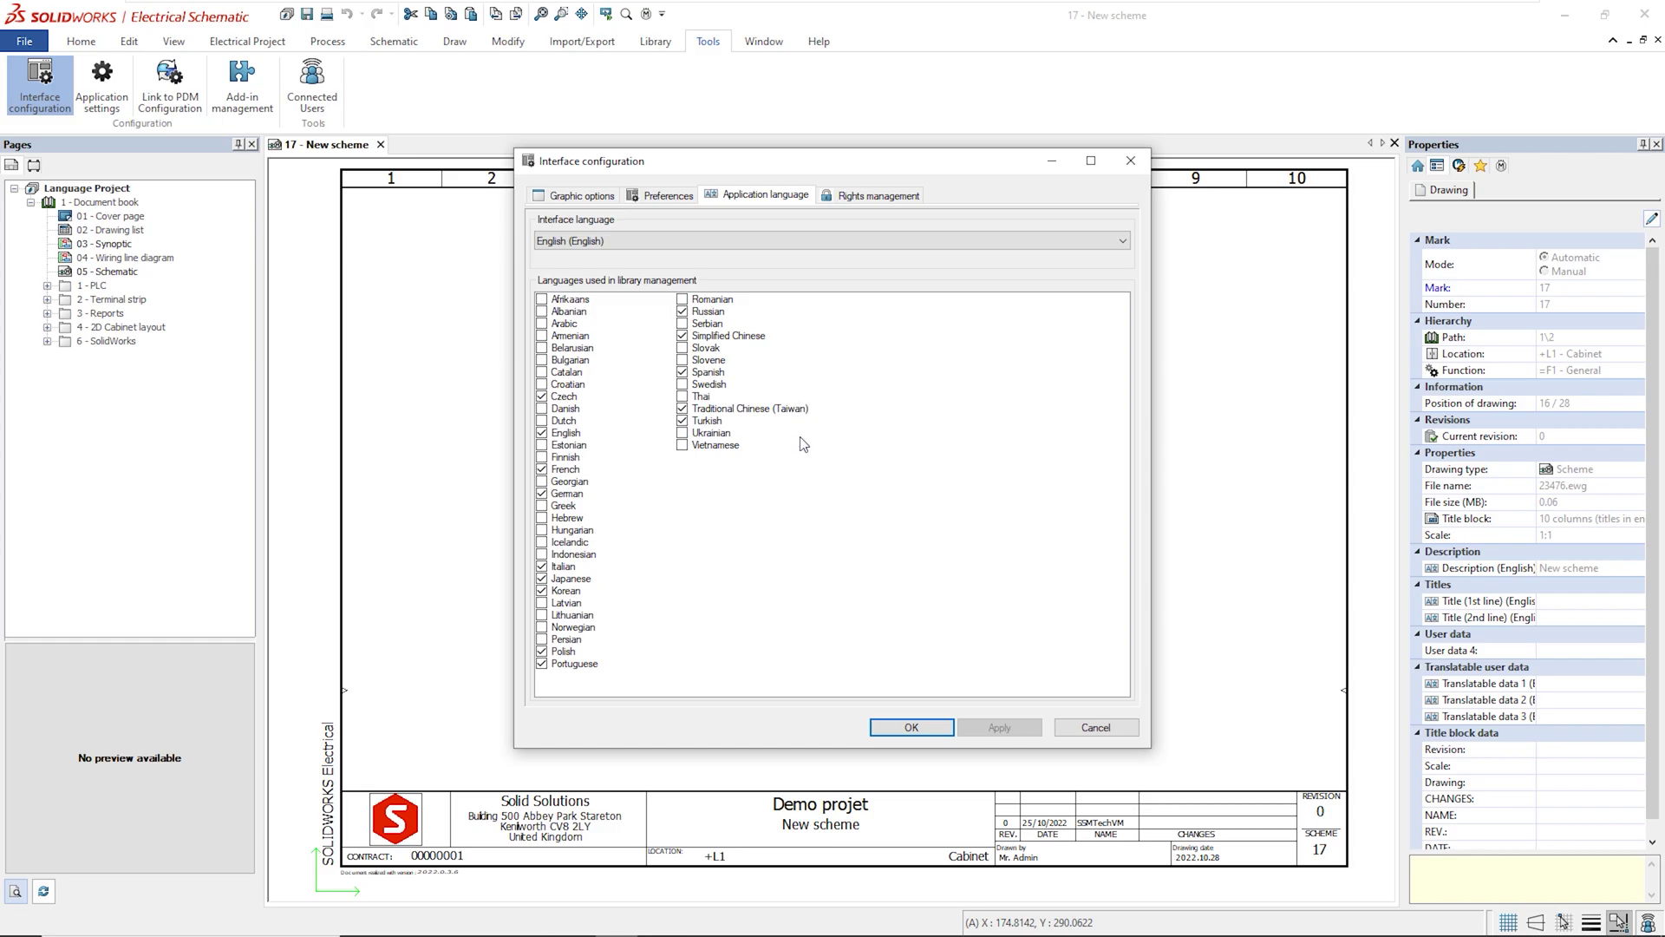
pyautogui.click(913, 727)
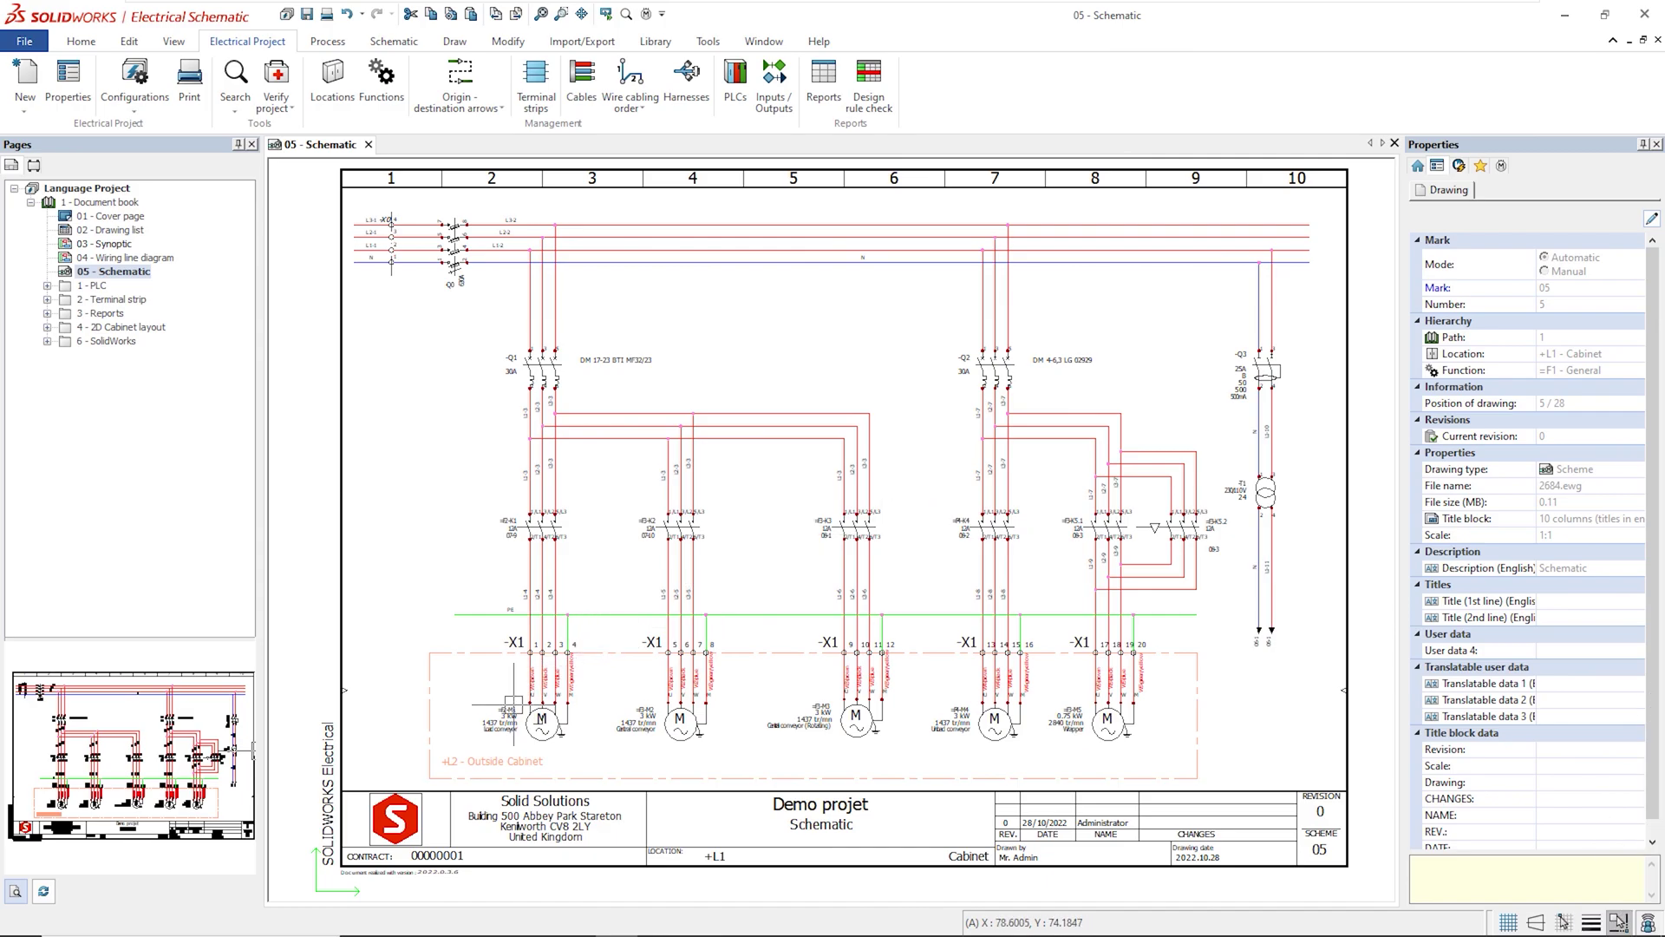
# Set the project's second language to French and third language to Simplified Chinese
pyautogui.scroll(5, 511, 712)
pyautogui.scroll(1, 511, 712)
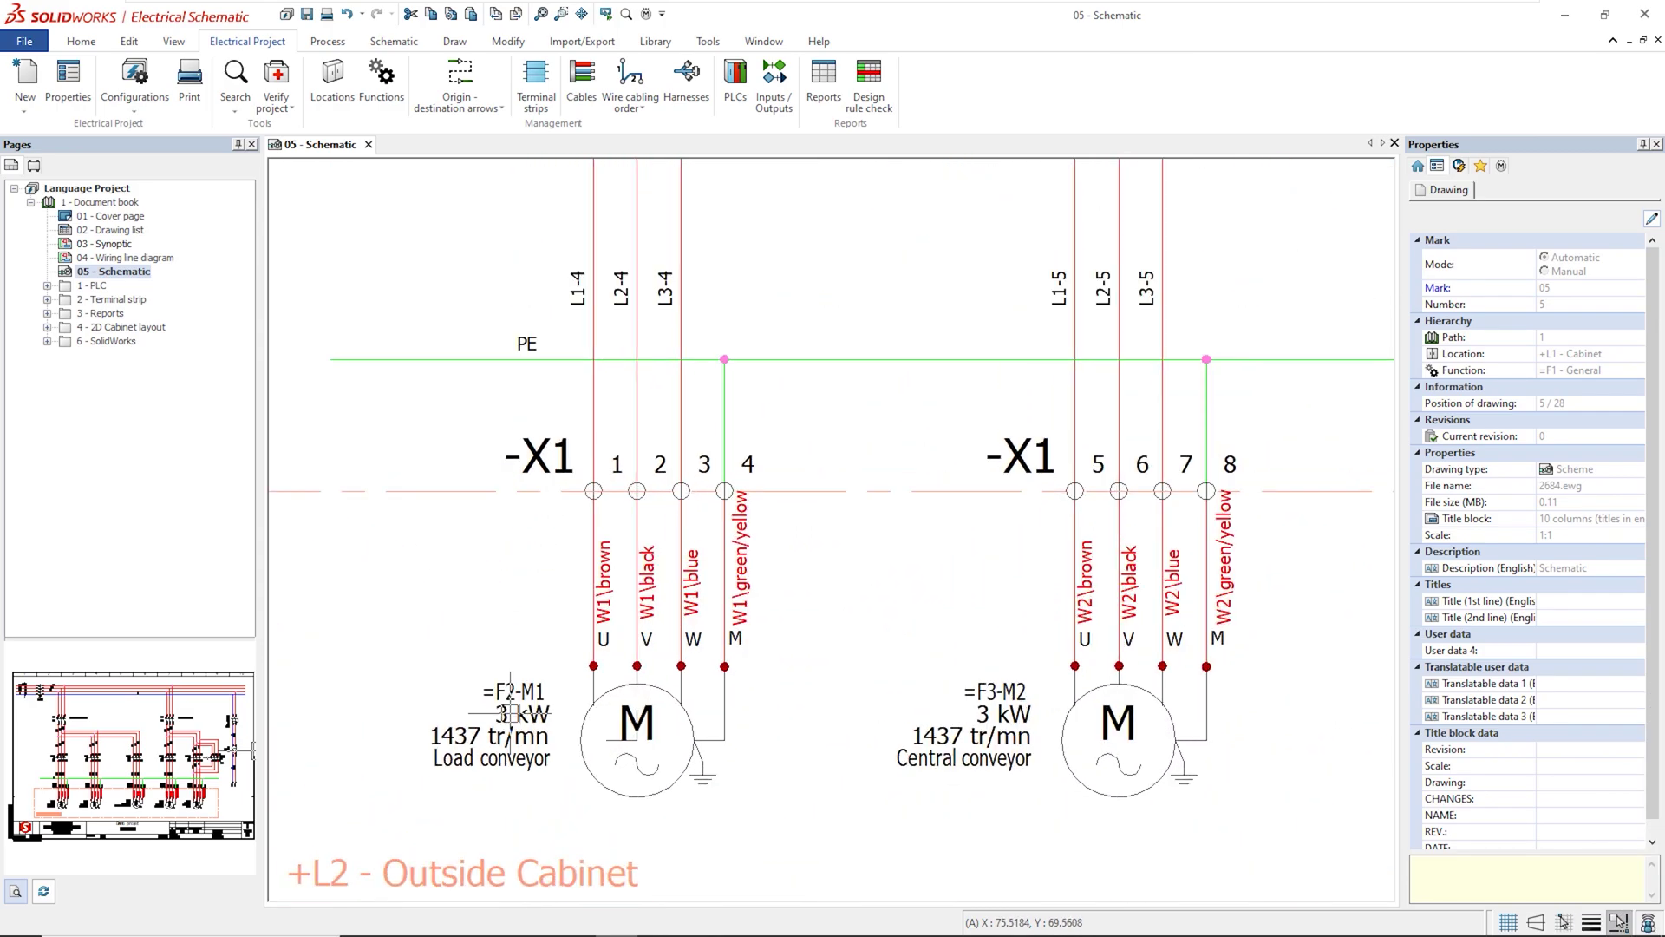
pyautogui.click(137, 80)
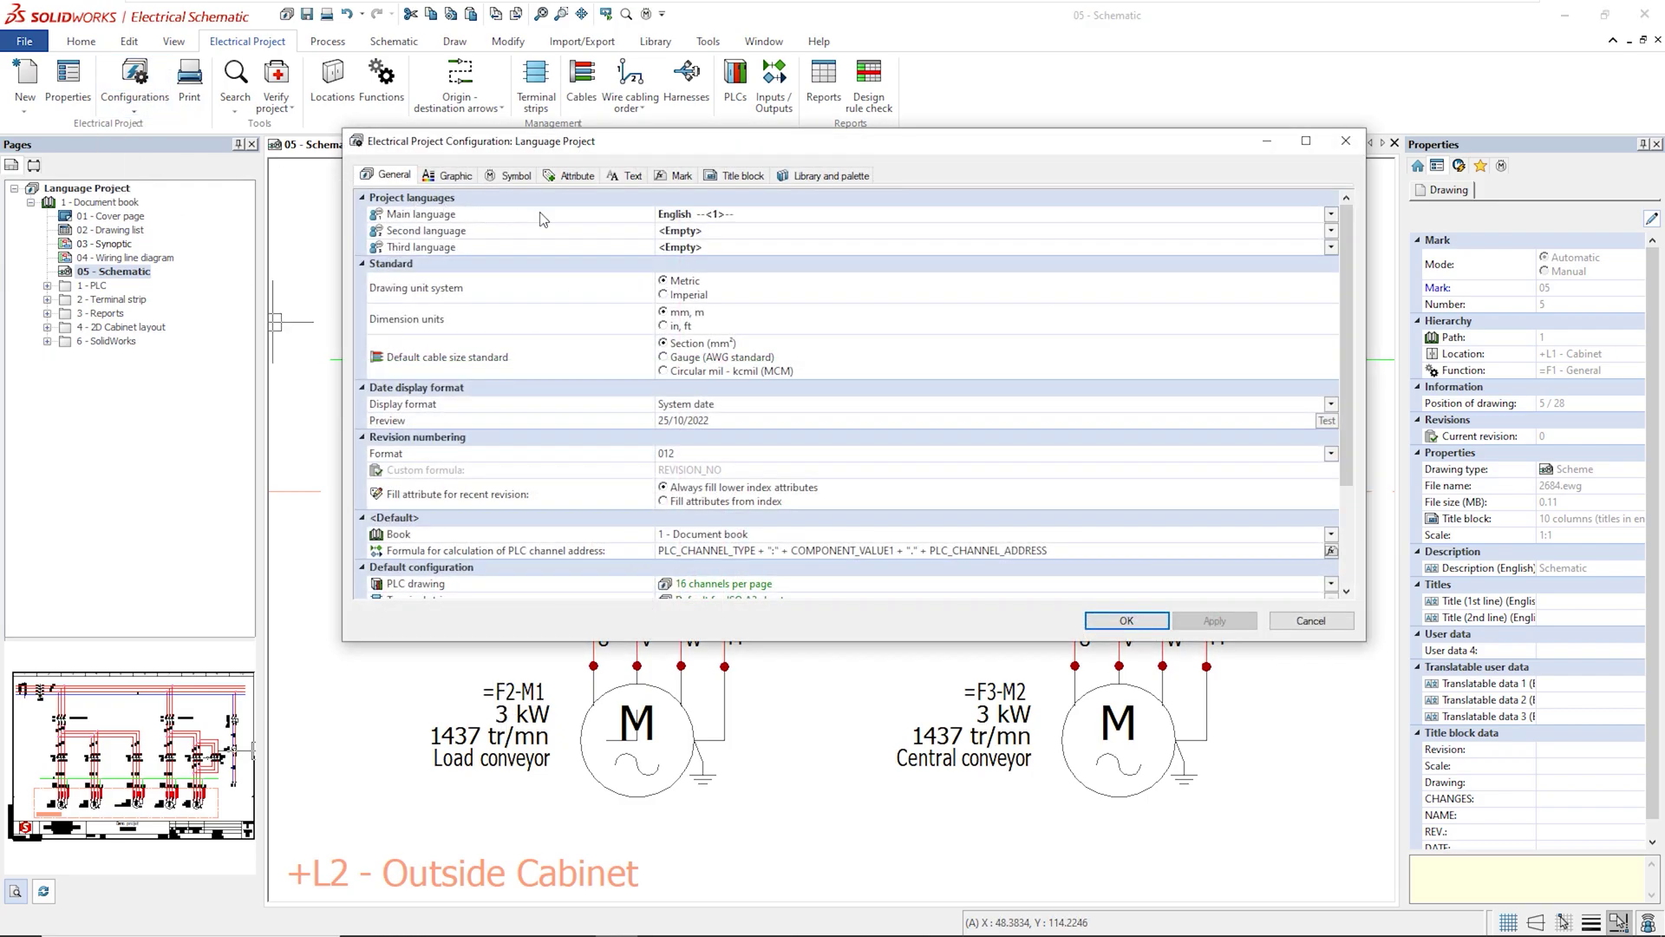
pyautogui.click(690, 233)
pyautogui.press('f')
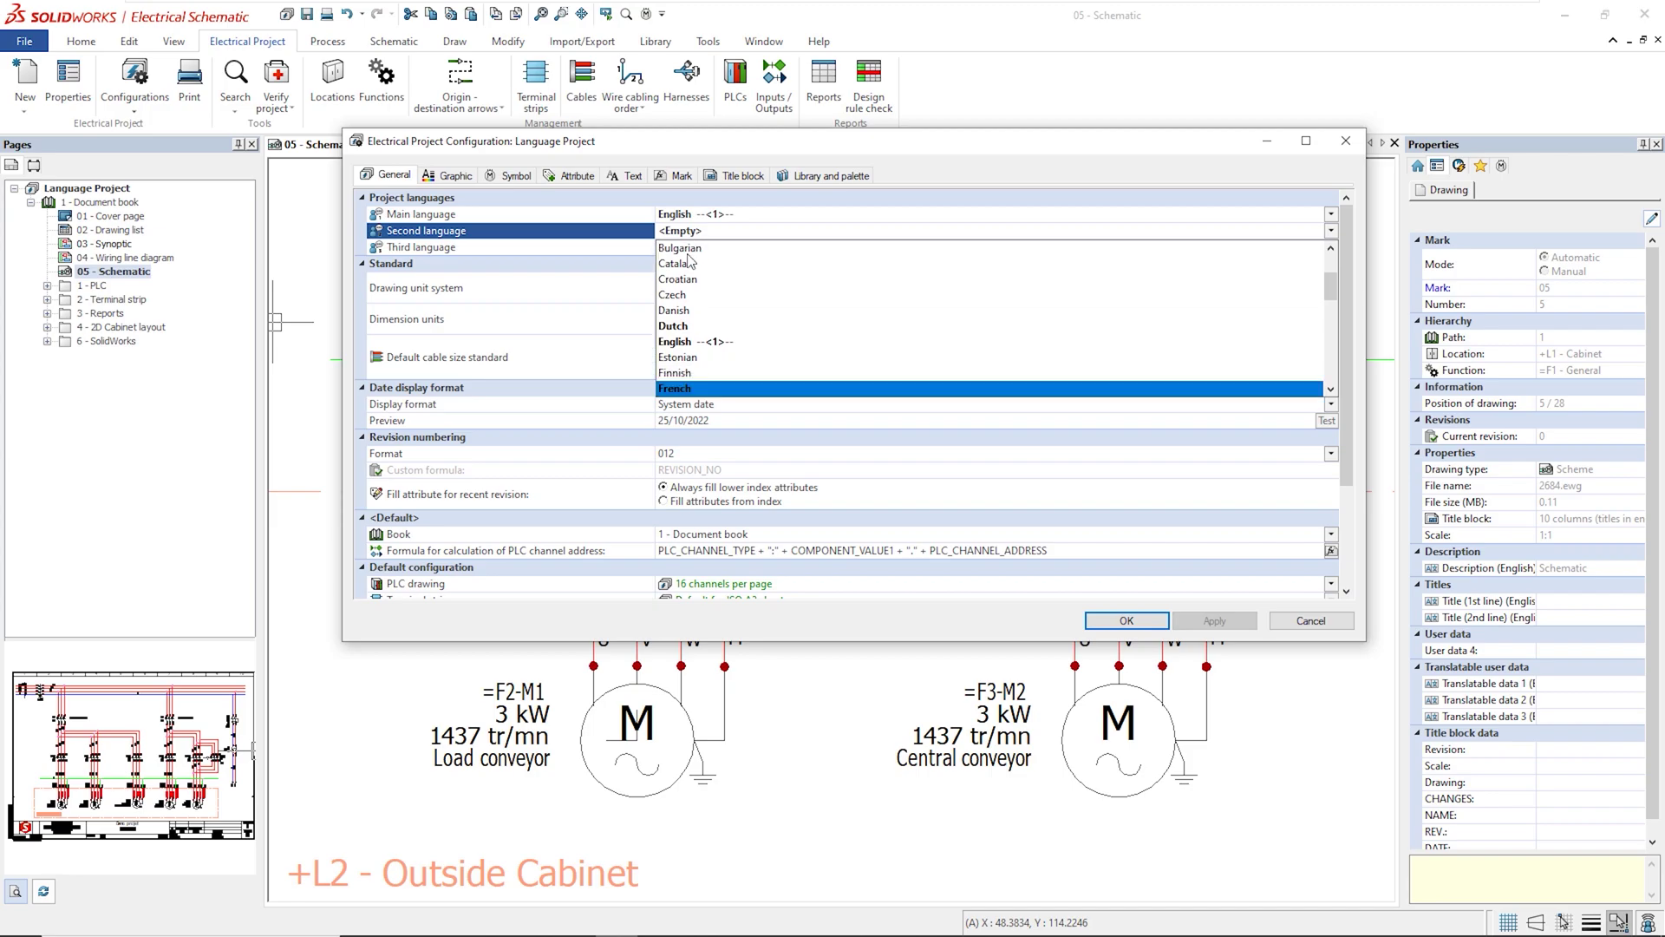
pyautogui.click(692, 388)
pyautogui.click(692, 248)
pyautogui.press('s')
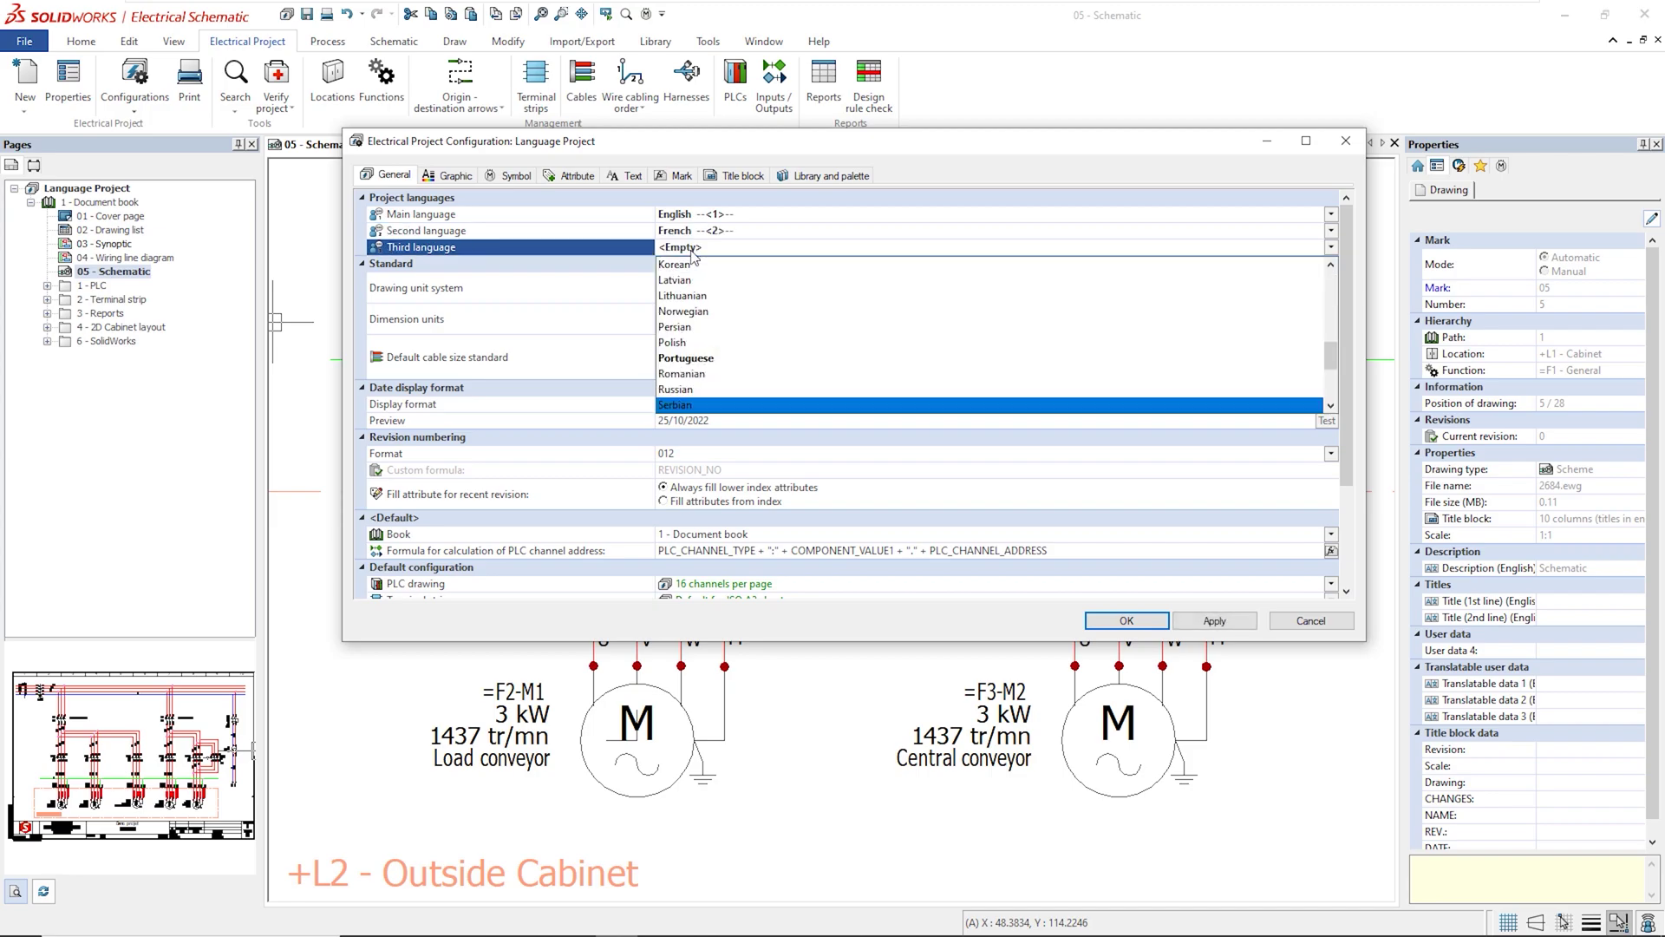
pyautogui.click(718, 404)
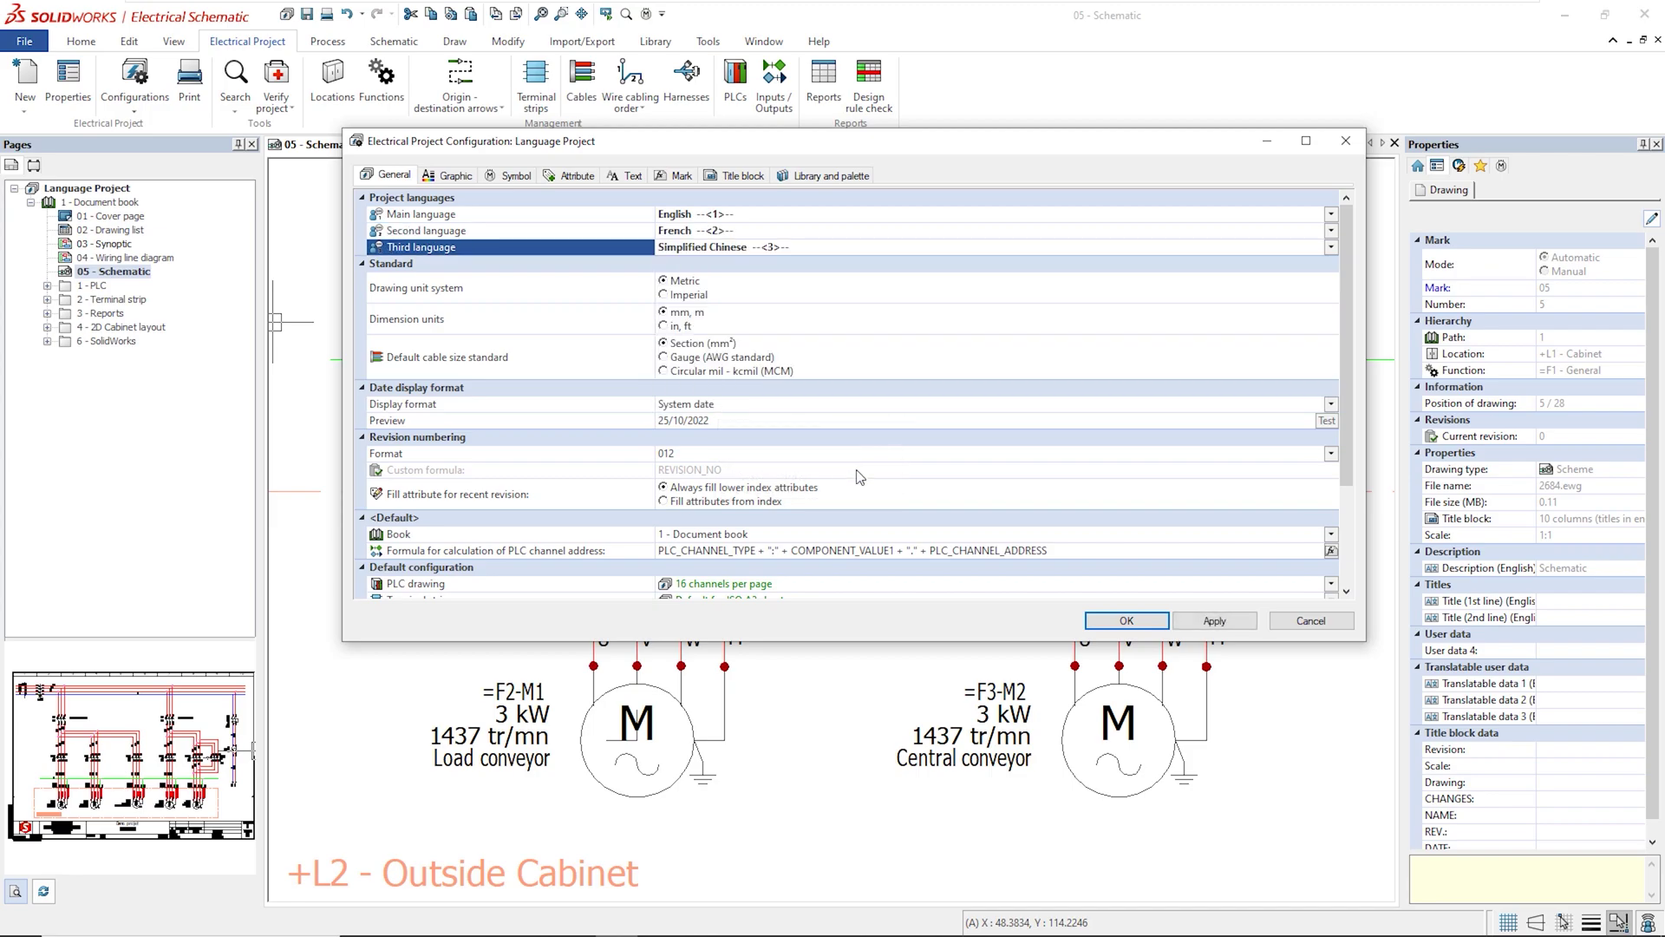
pyautogui.click(1214, 621)
pyautogui.click(1127, 621)
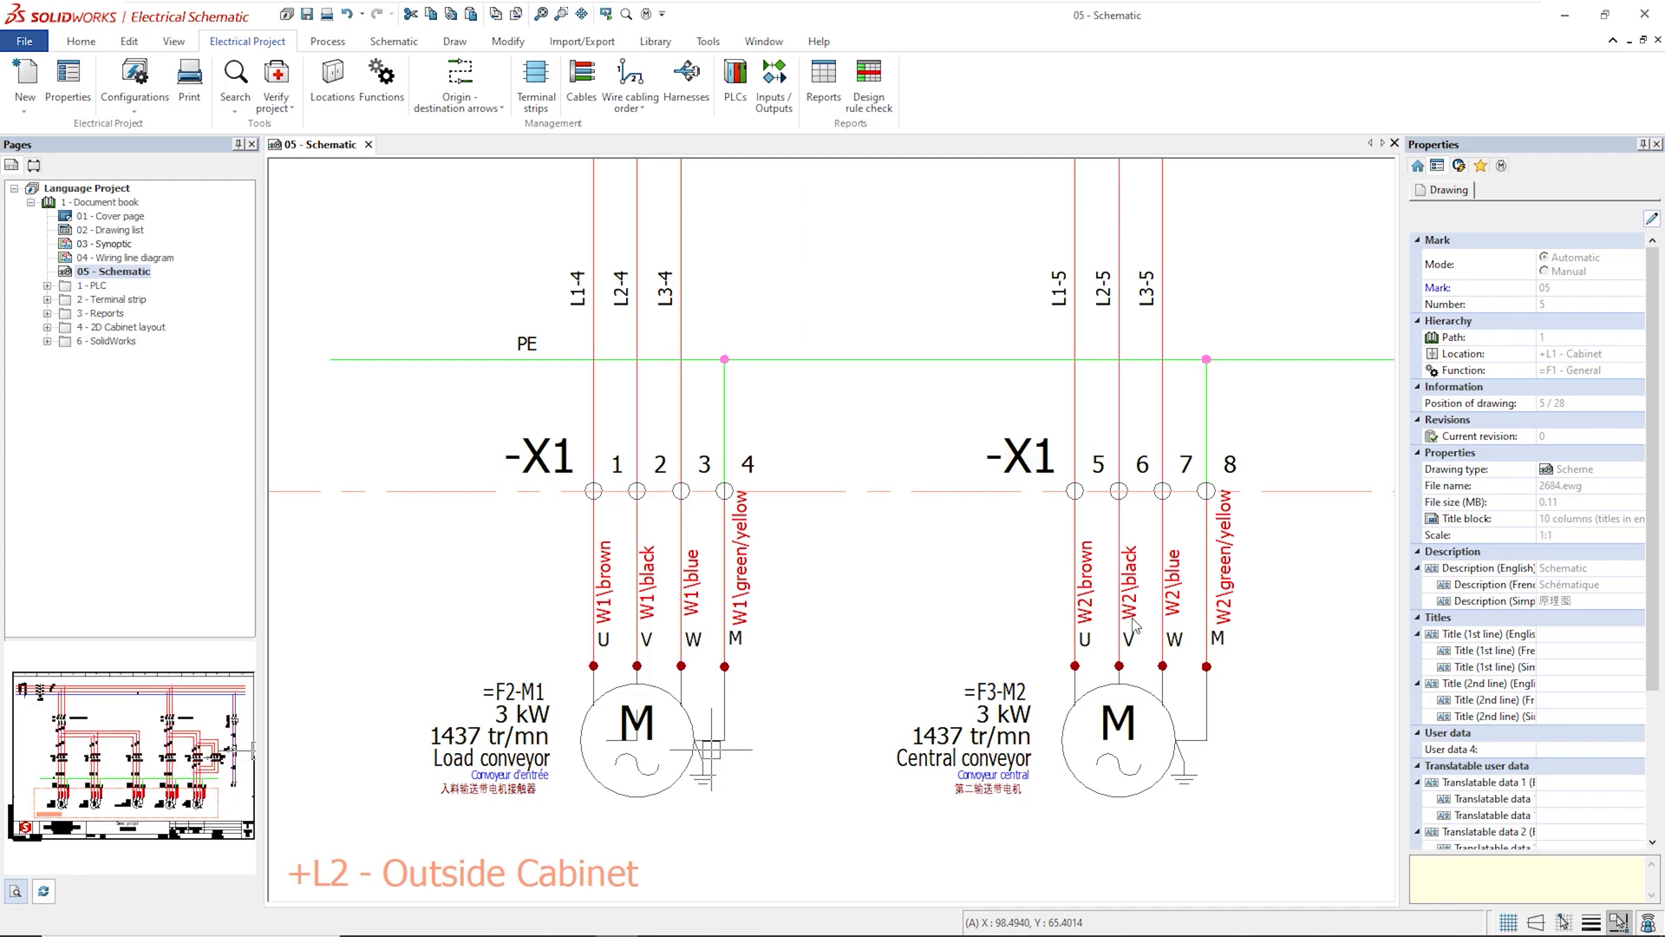
# Zoom in to inspect the French and Chinese labels under the motors
pyautogui.scroll(2, 1134, 622)
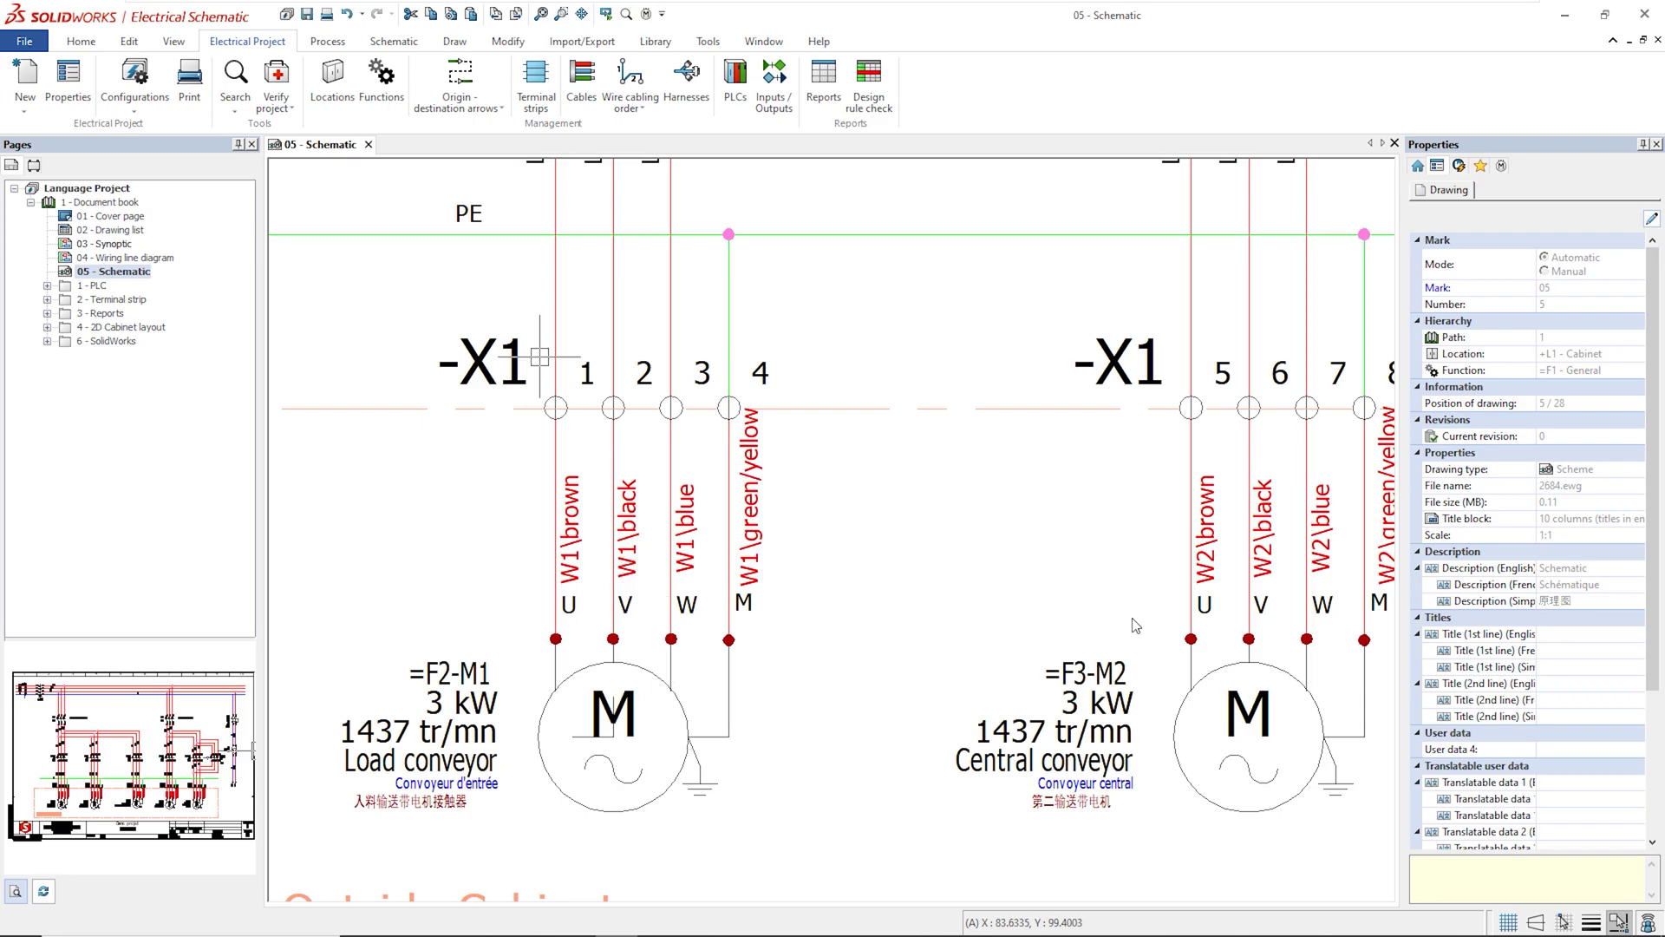
# Open the project translation table with the Electrical Project texts expanded
pyautogui.click(335, 42)
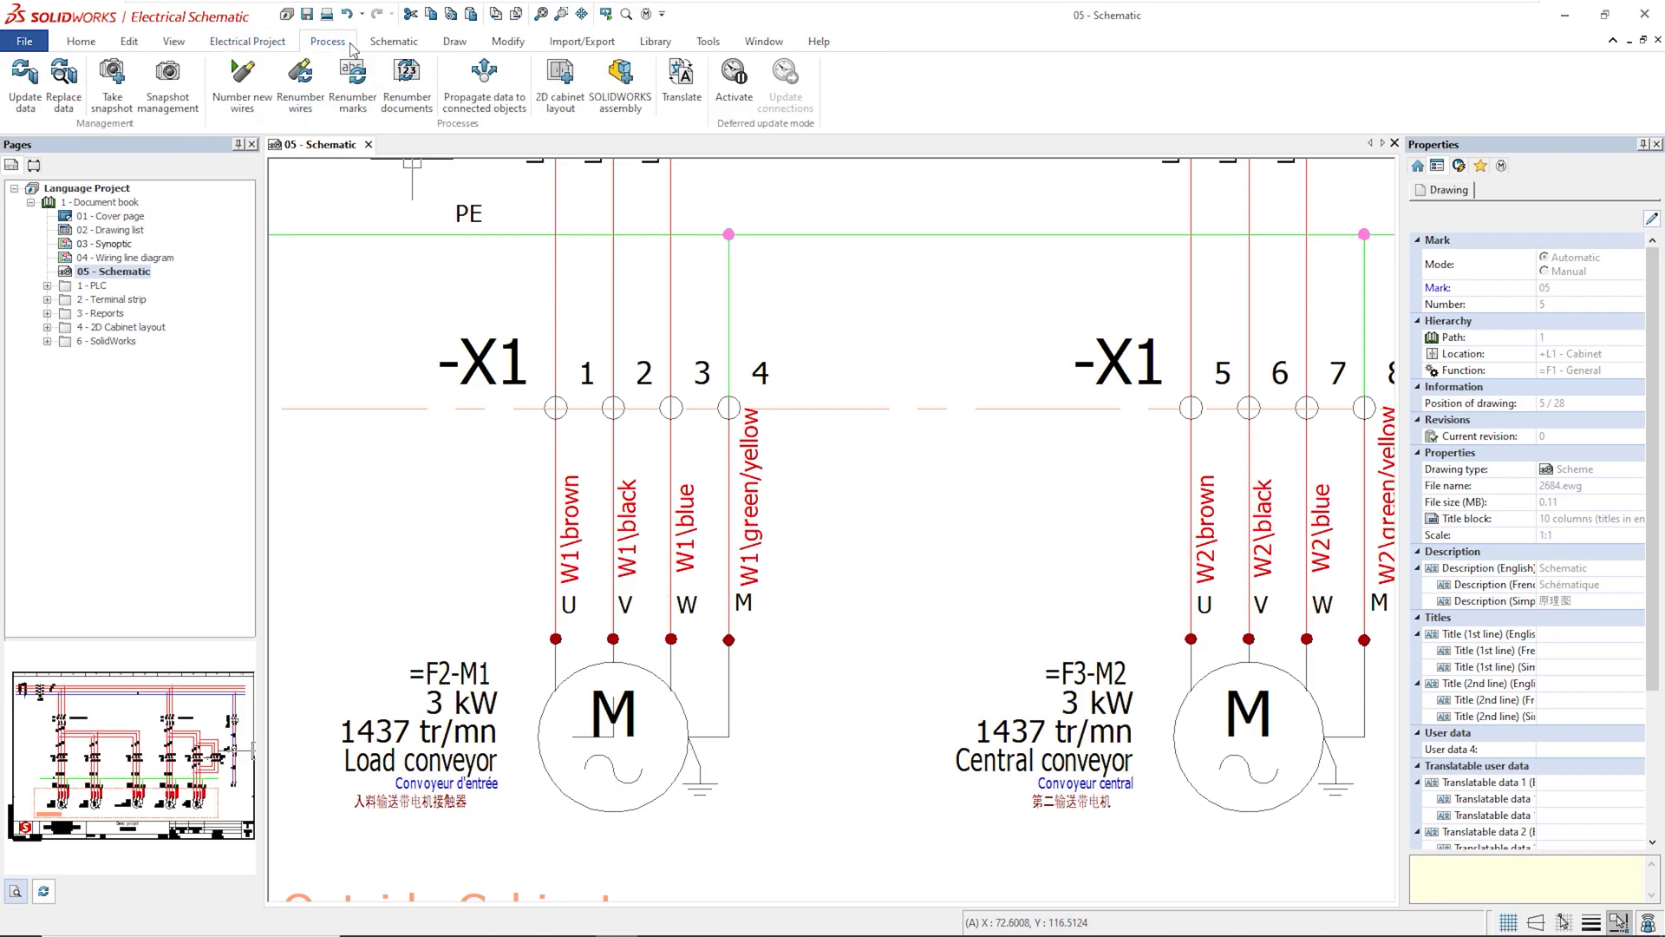
pyautogui.click(683, 80)
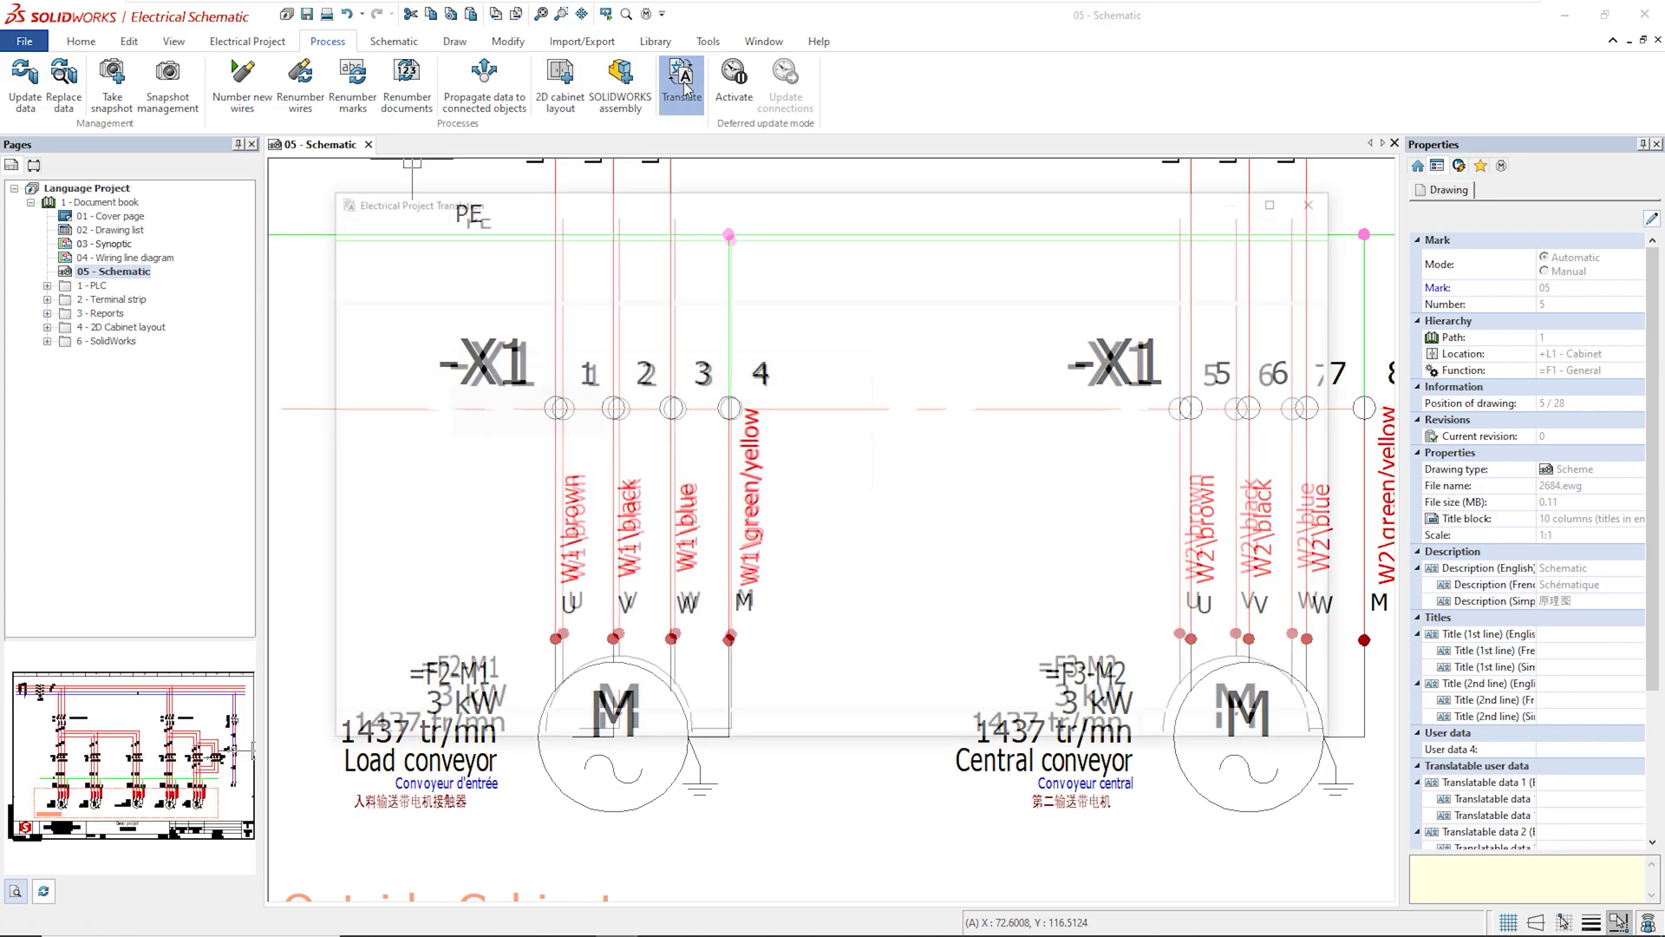
pyautogui.click(353, 323)
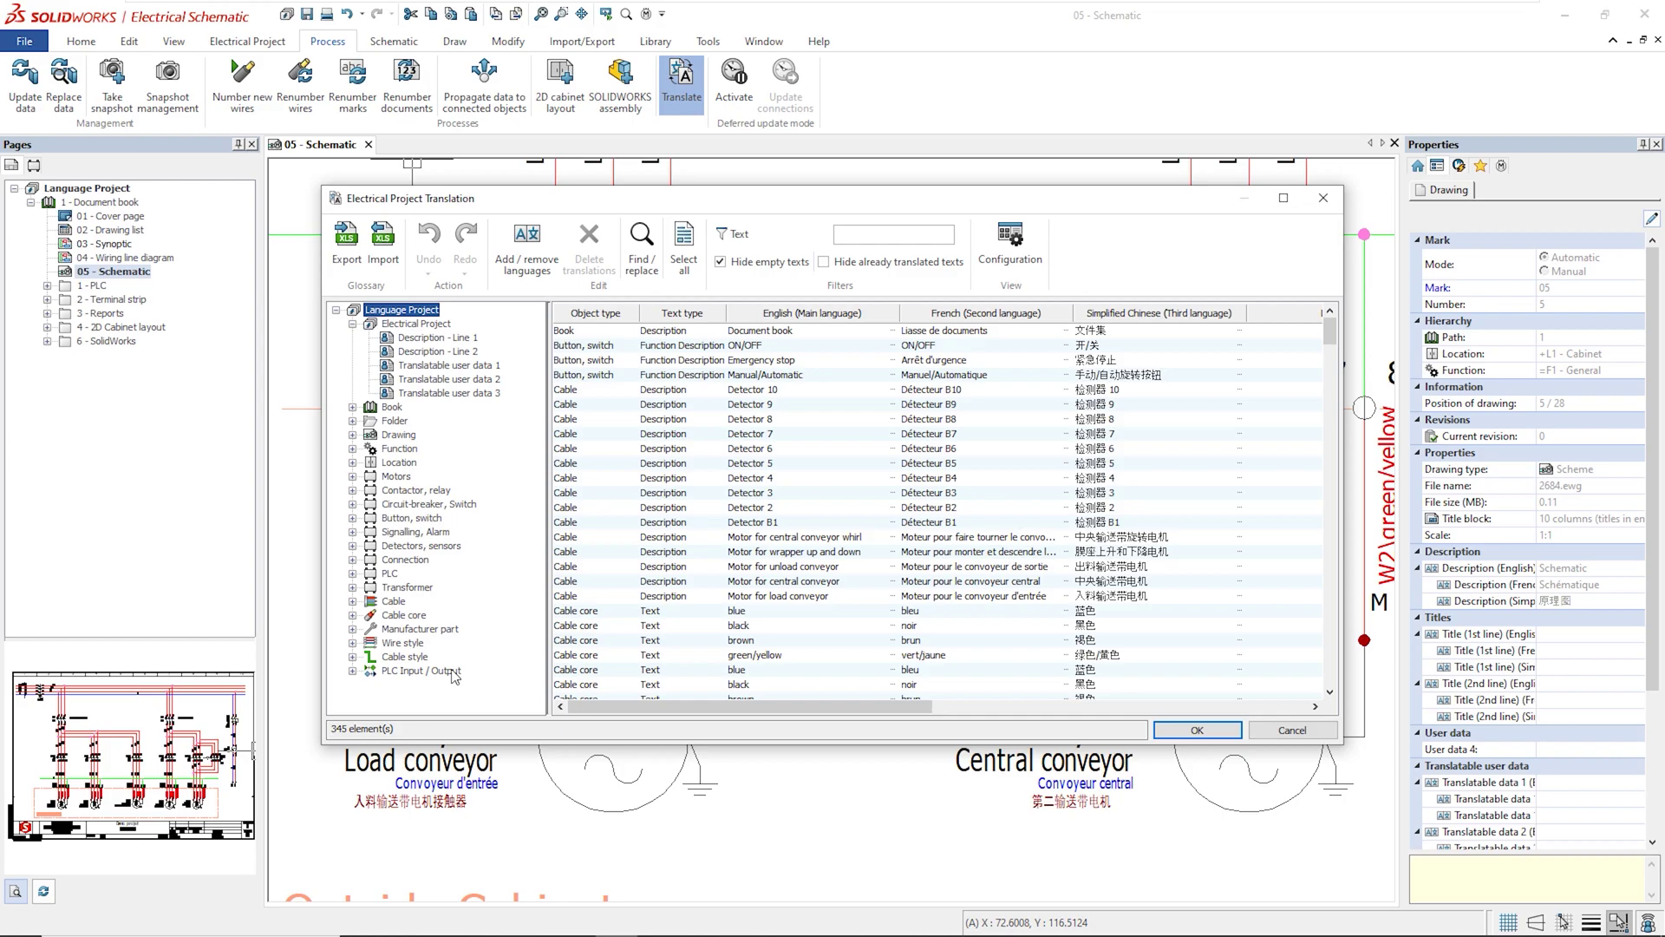
# Hide the Spanish, Portuguese and German columns, keeping English, French and Simplified Chinese
pyautogui.click(1023, 260)
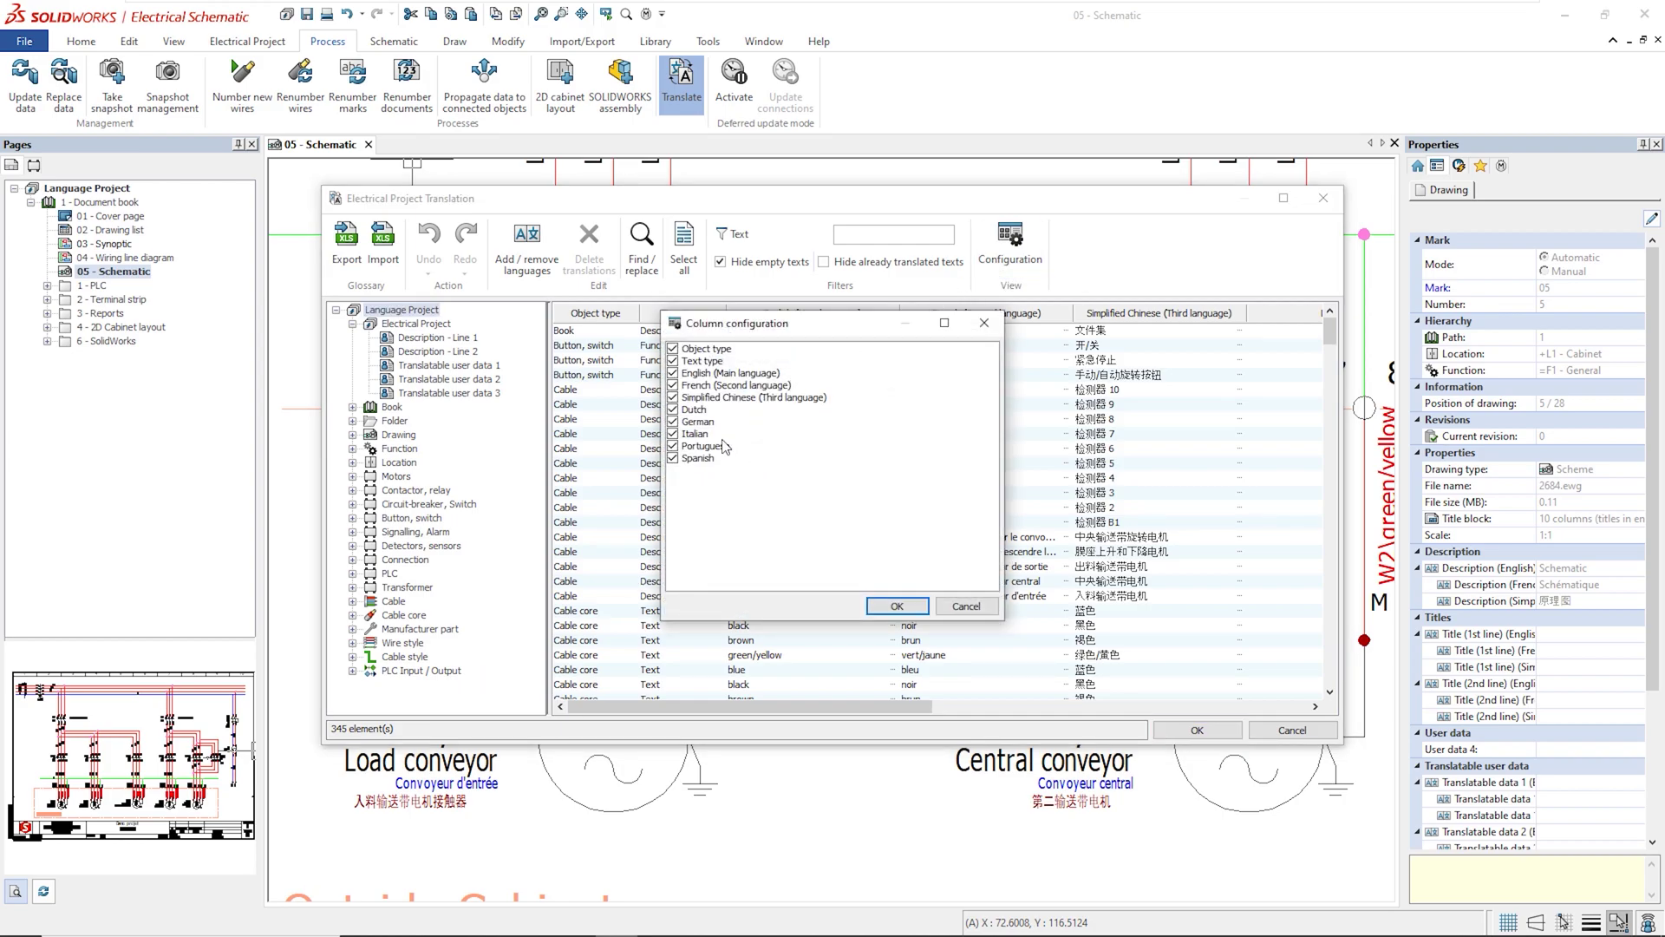
pyautogui.click(674, 458)
pyautogui.click(673, 446)
pyautogui.click(674, 422)
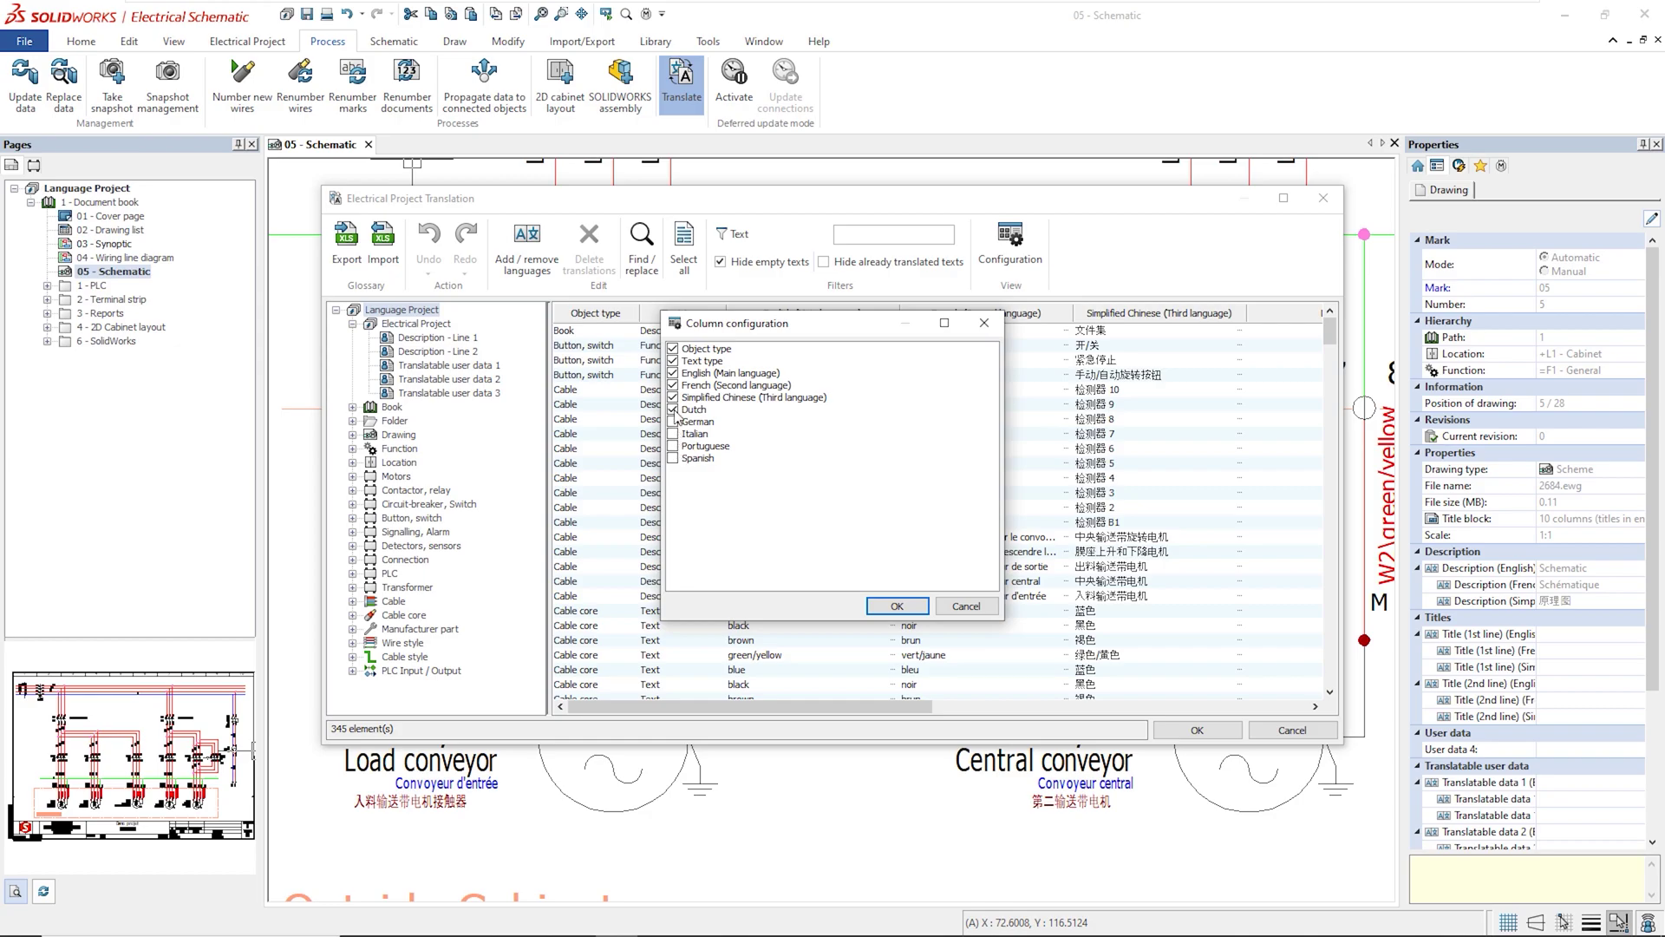
pyautogui.click(896, 607)
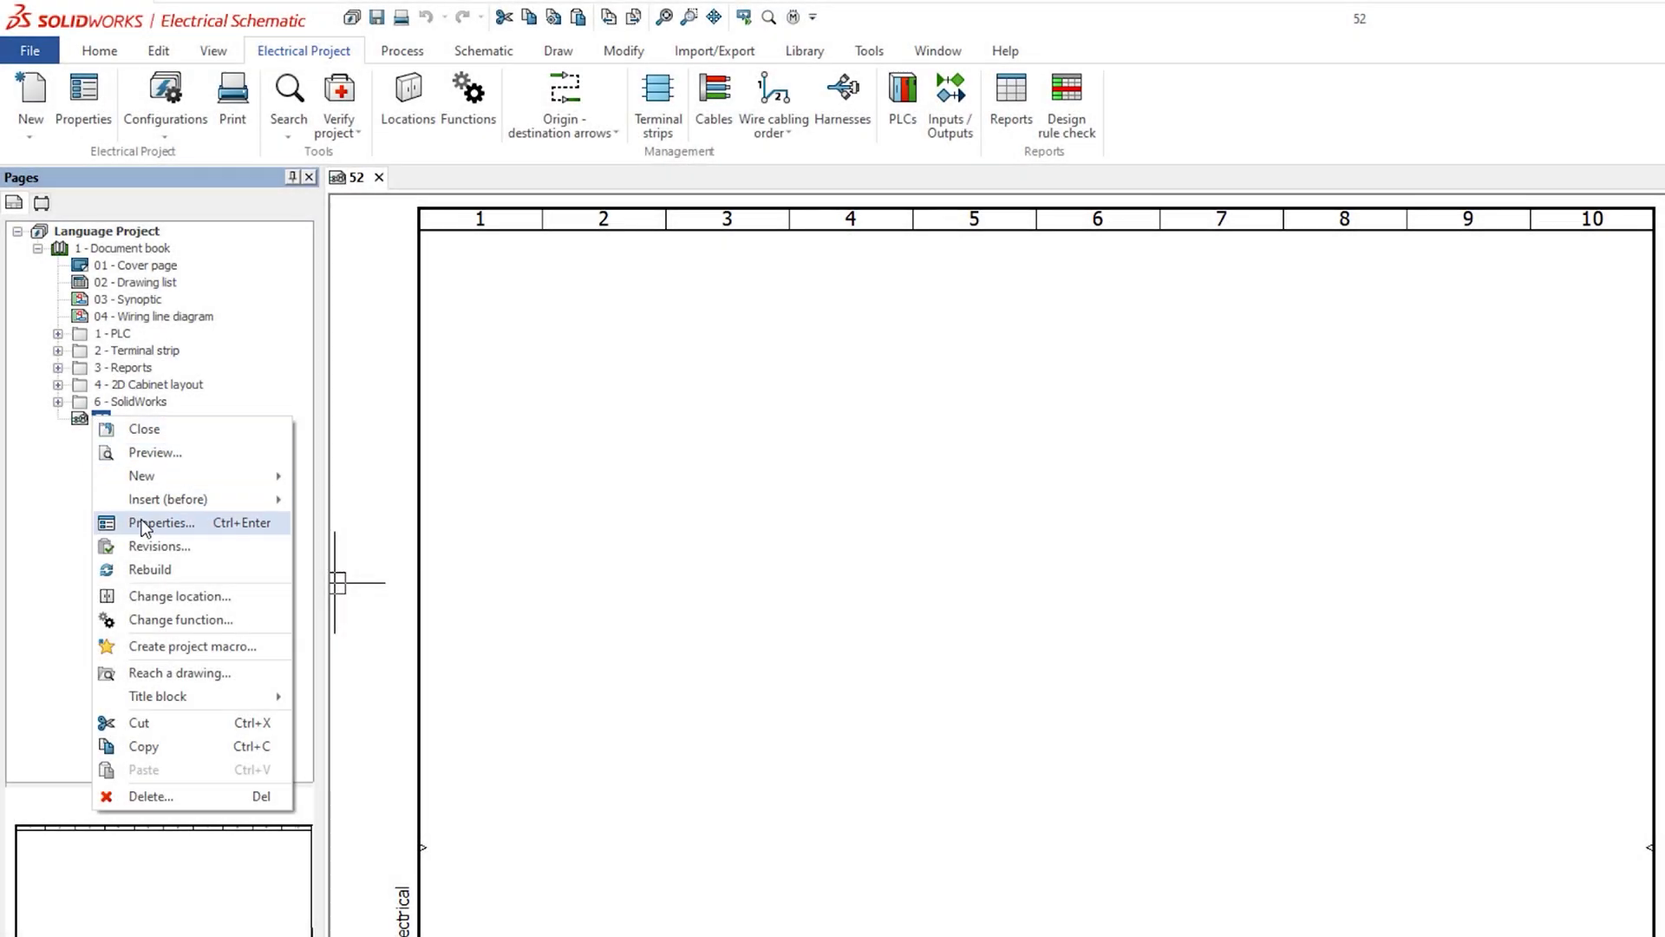
pyautogui.click(285, 524)
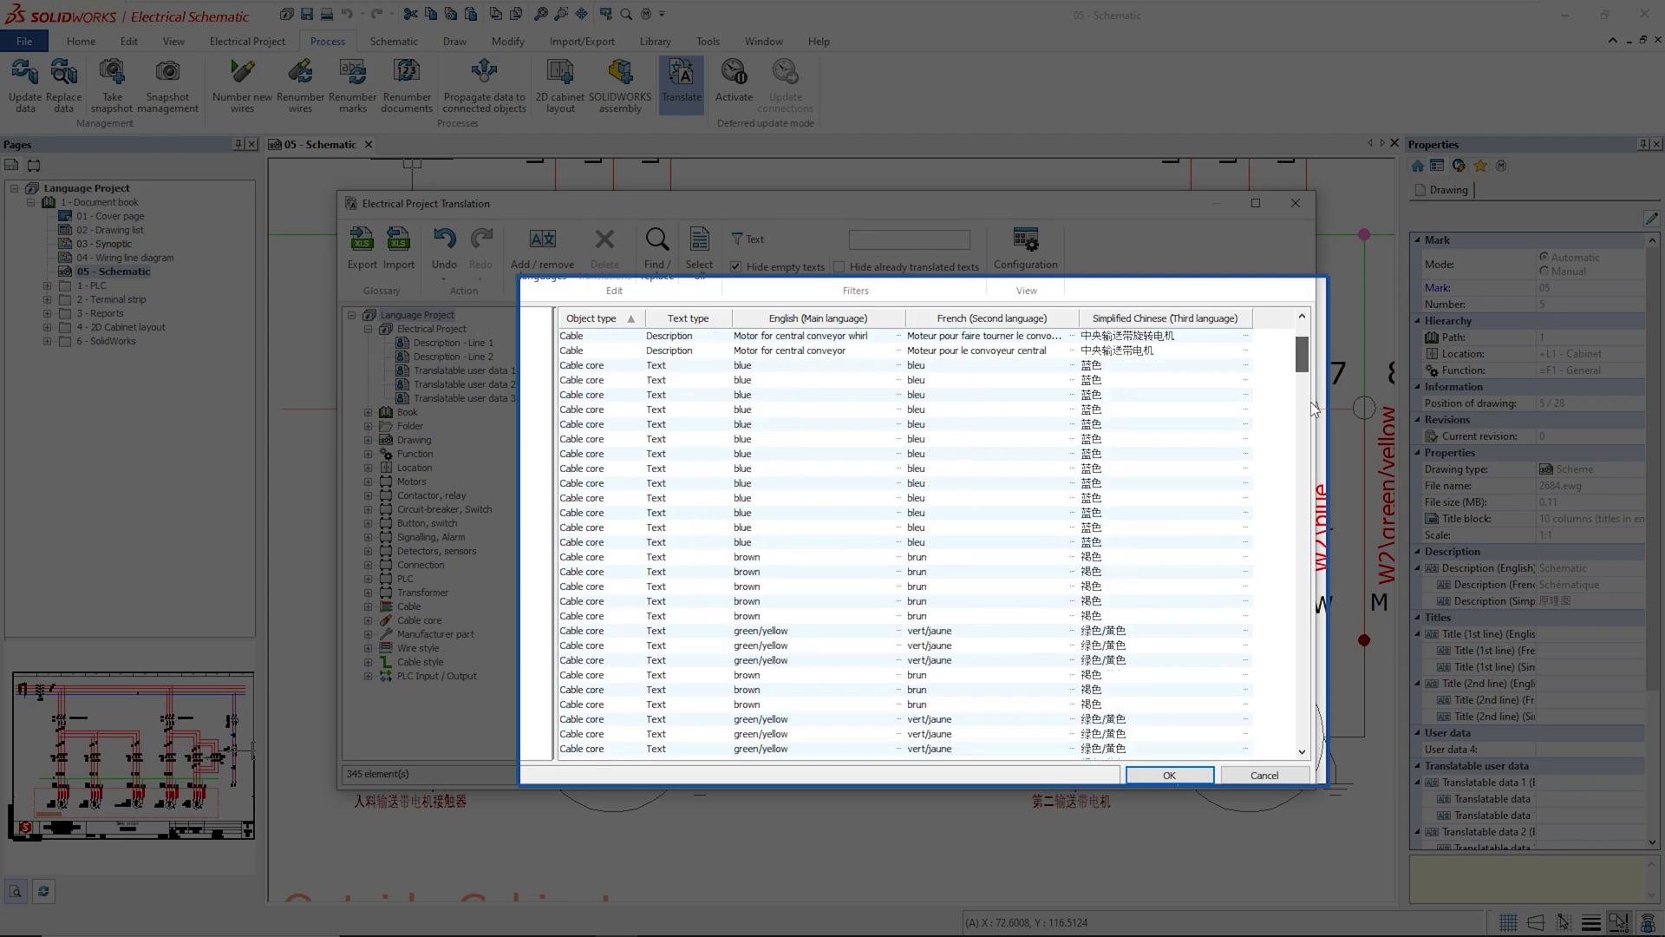
# Export the translation glossary as Descriptions.xls with English as the base language
pyautogui.moveTo(1301, 347); pyautogui.dragTo(1301, 728)
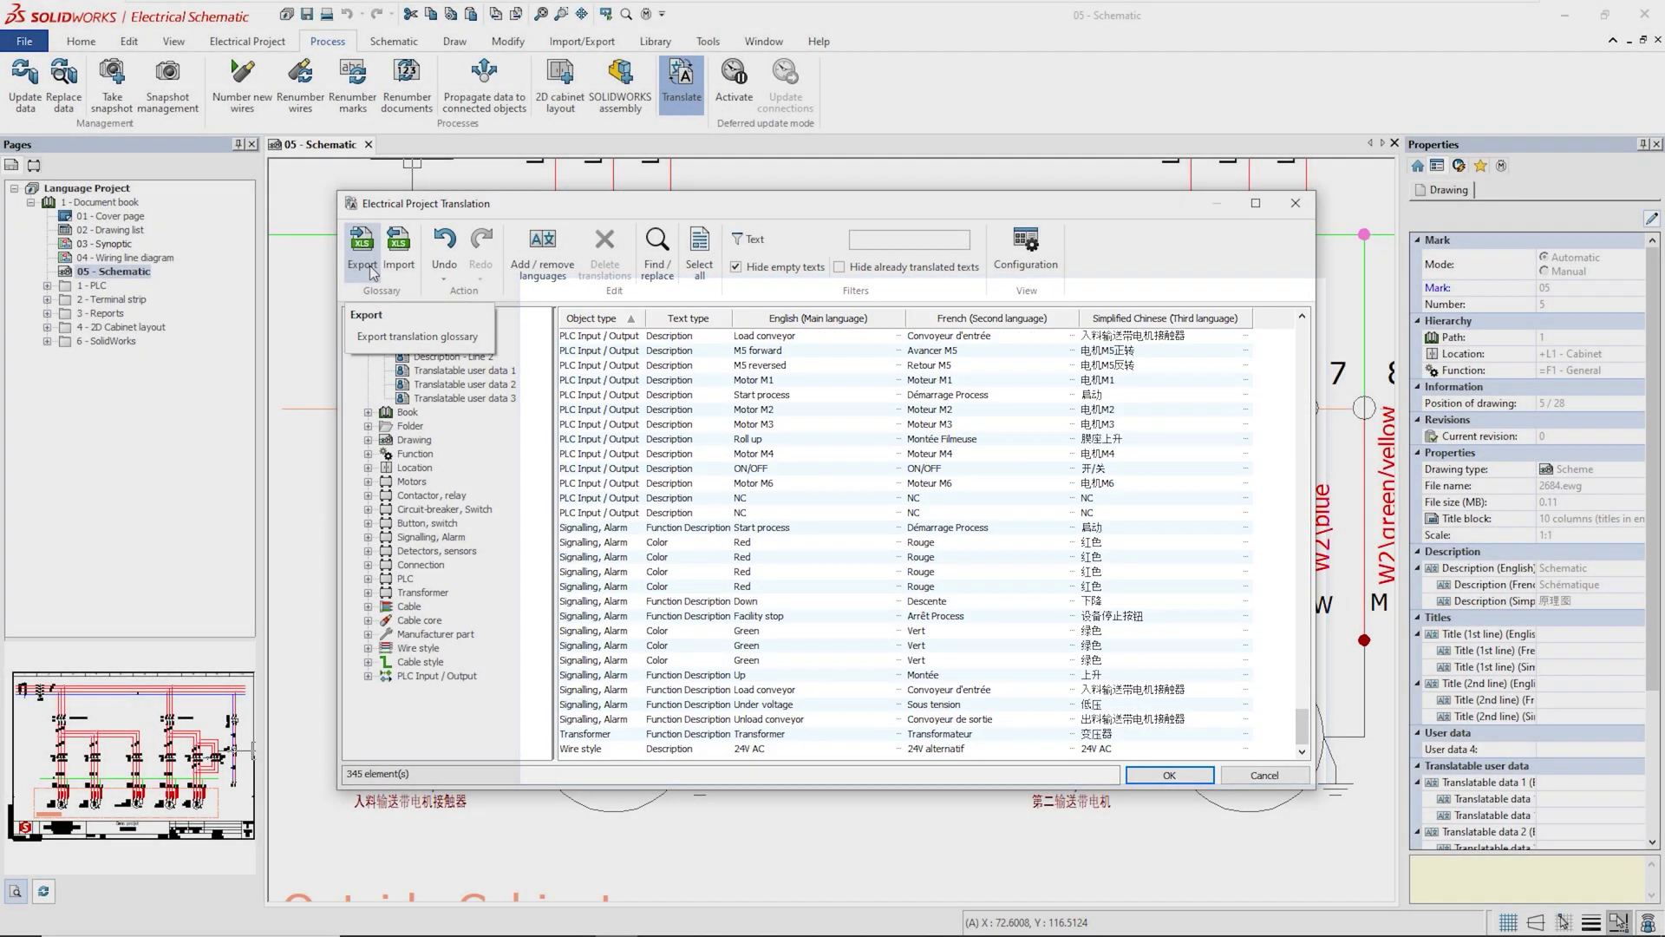
pyautogui.click(370, 265)
pyautogui.write('Descriptions')
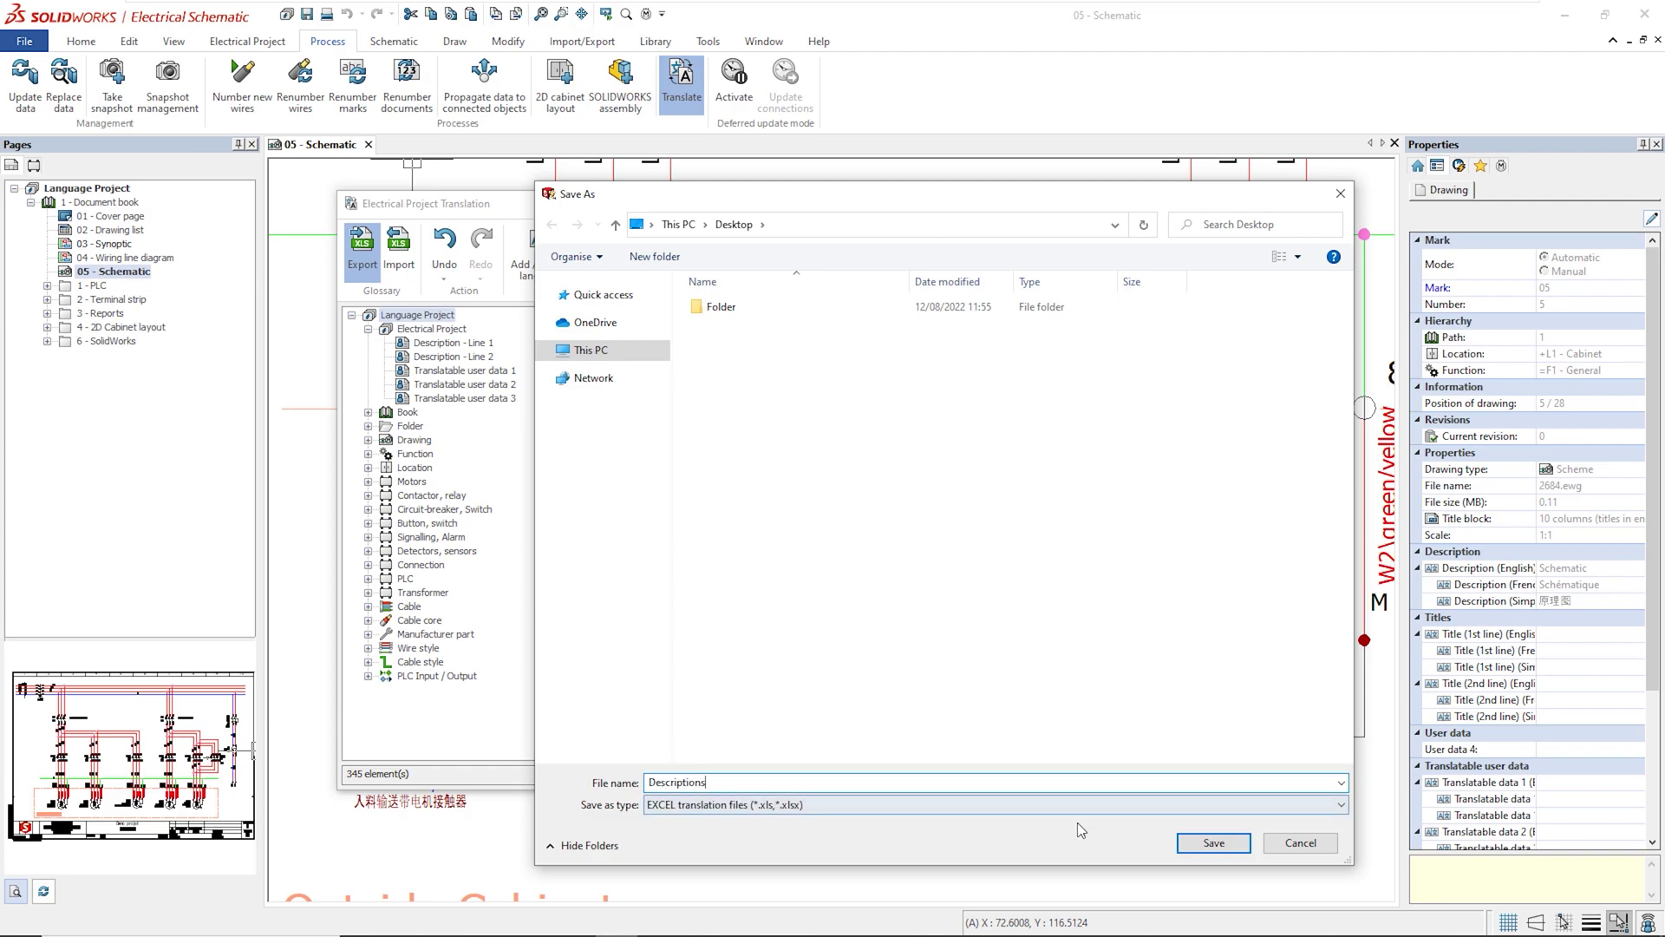
pyautogui.click(1185, 843)
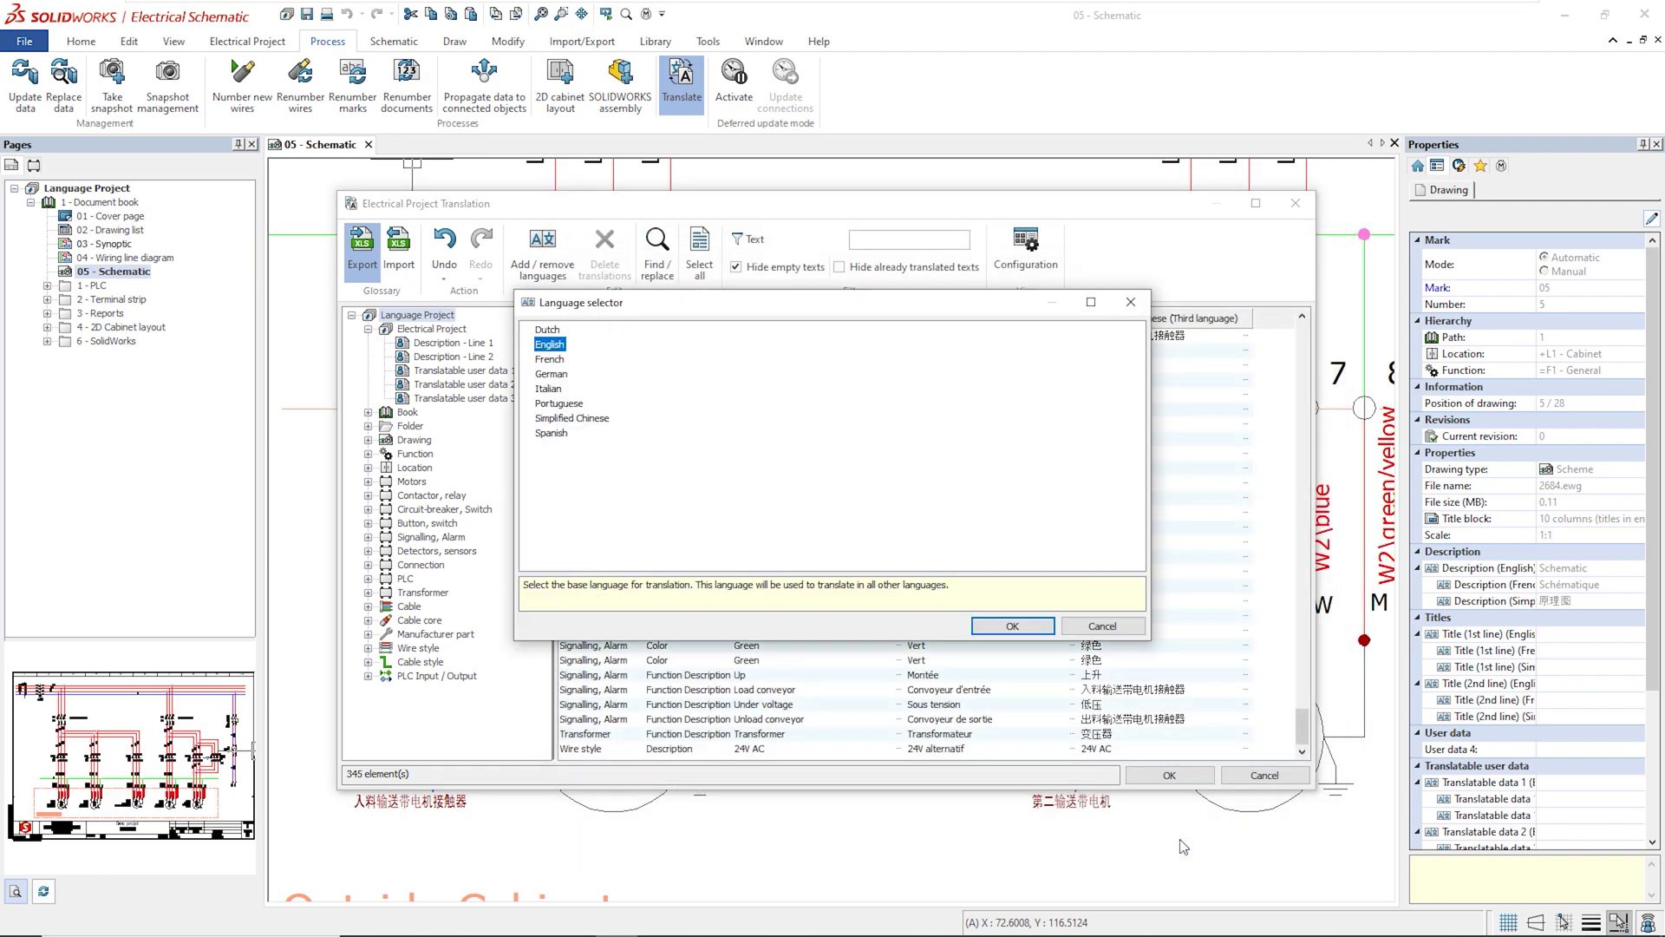
pyautogui.click(1019, 634)
# Enter 'Bouton arrêt urgence' in cell B92 of Descriptions.xls and save it
pyautogui.click(815, 537)
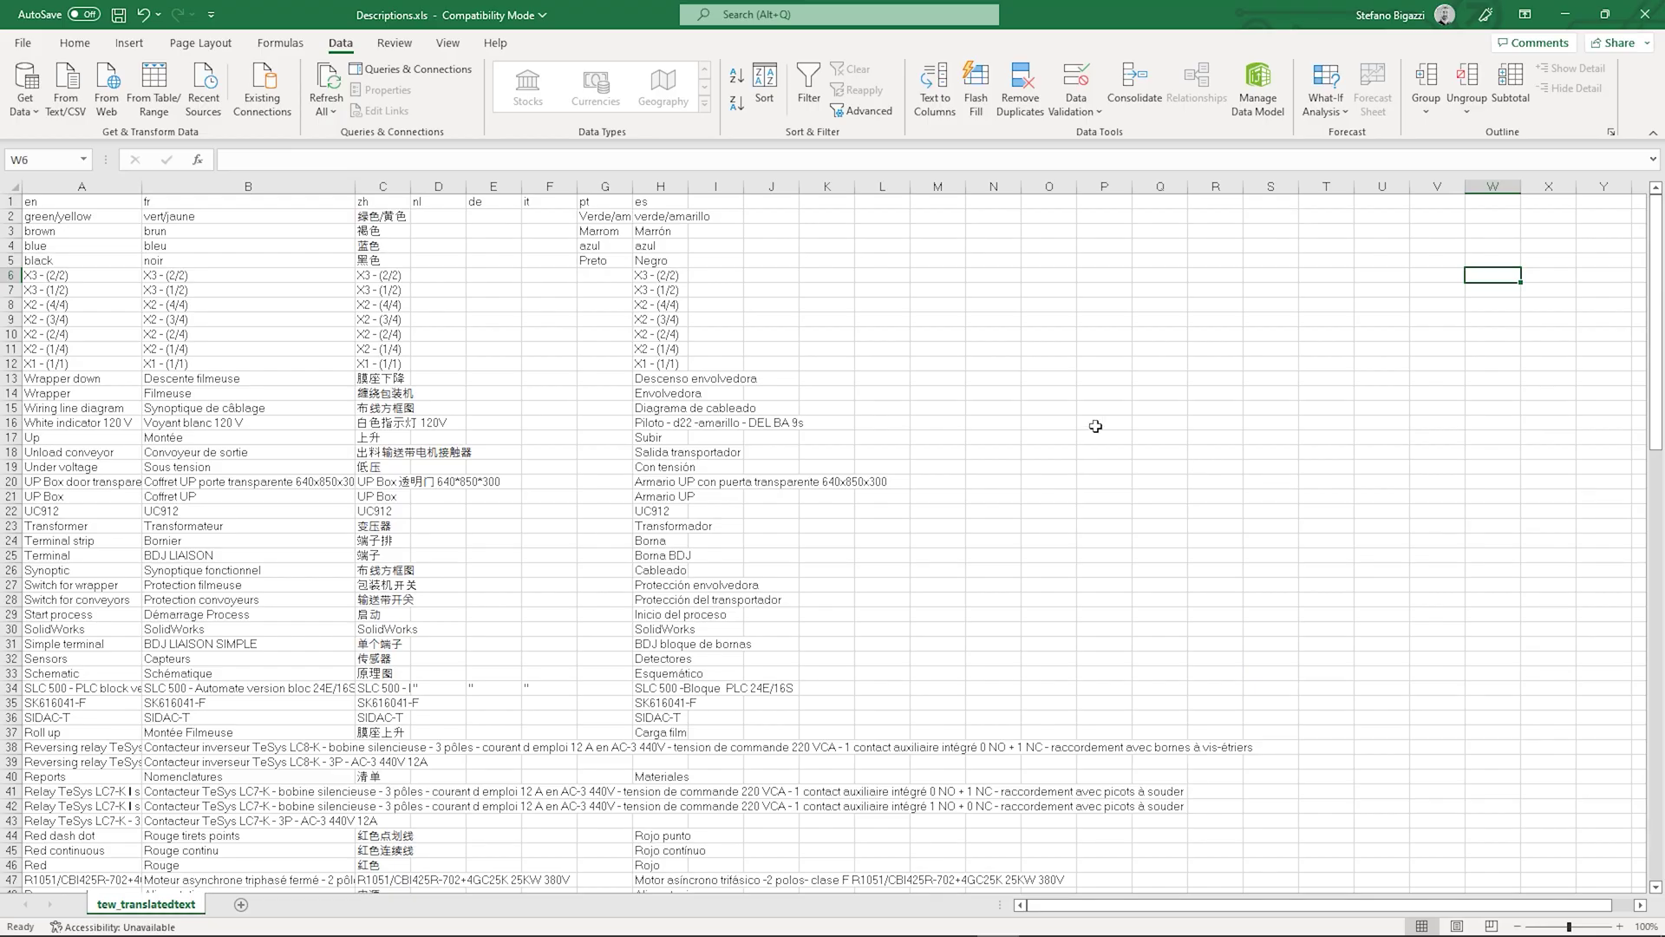
pyautogui.scroll(-17, 1090, 425)
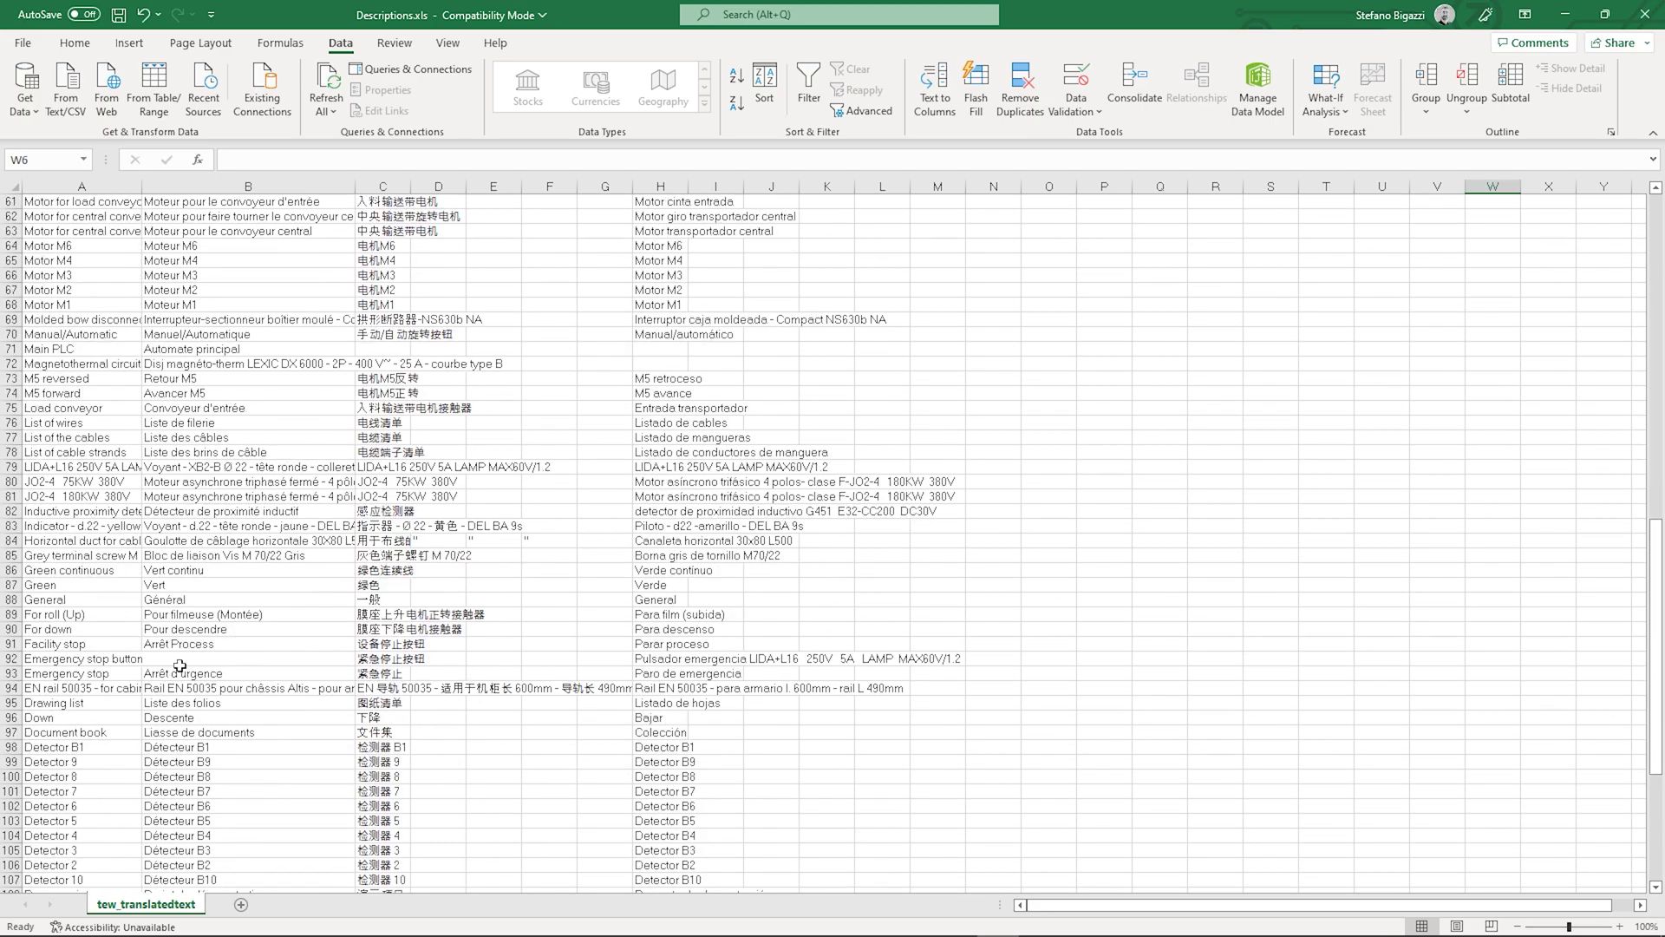
pyautogui.click(173, 663)
pyautogui.write('Bouton arrêt urgence')
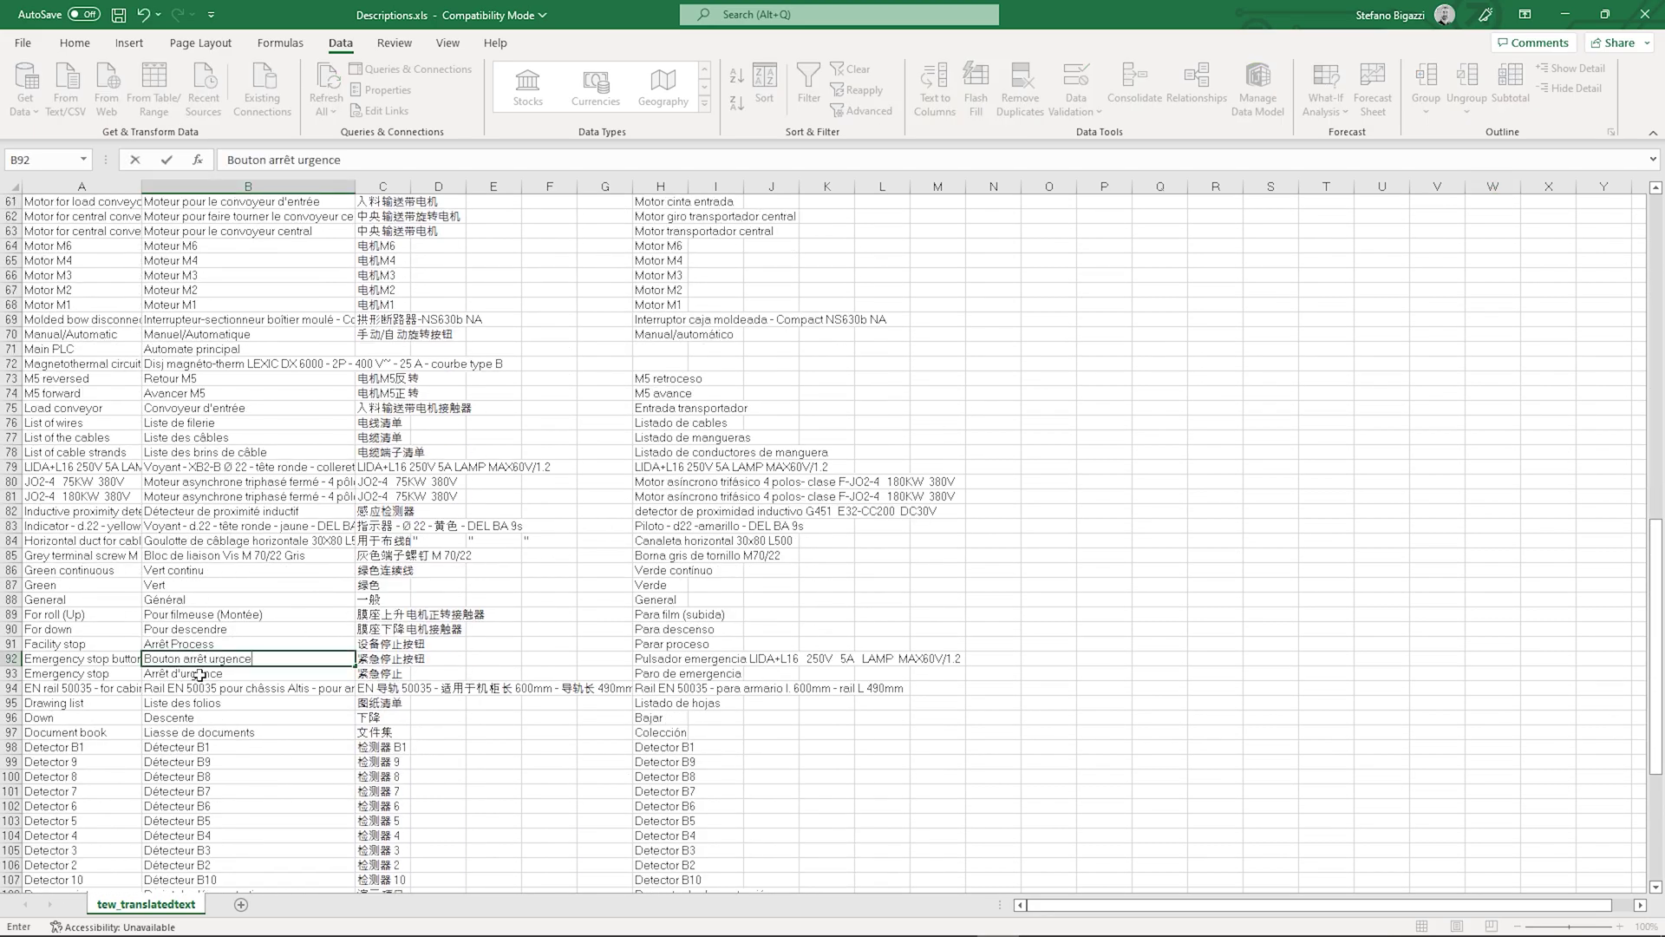
pyautogui.click(118, 15)
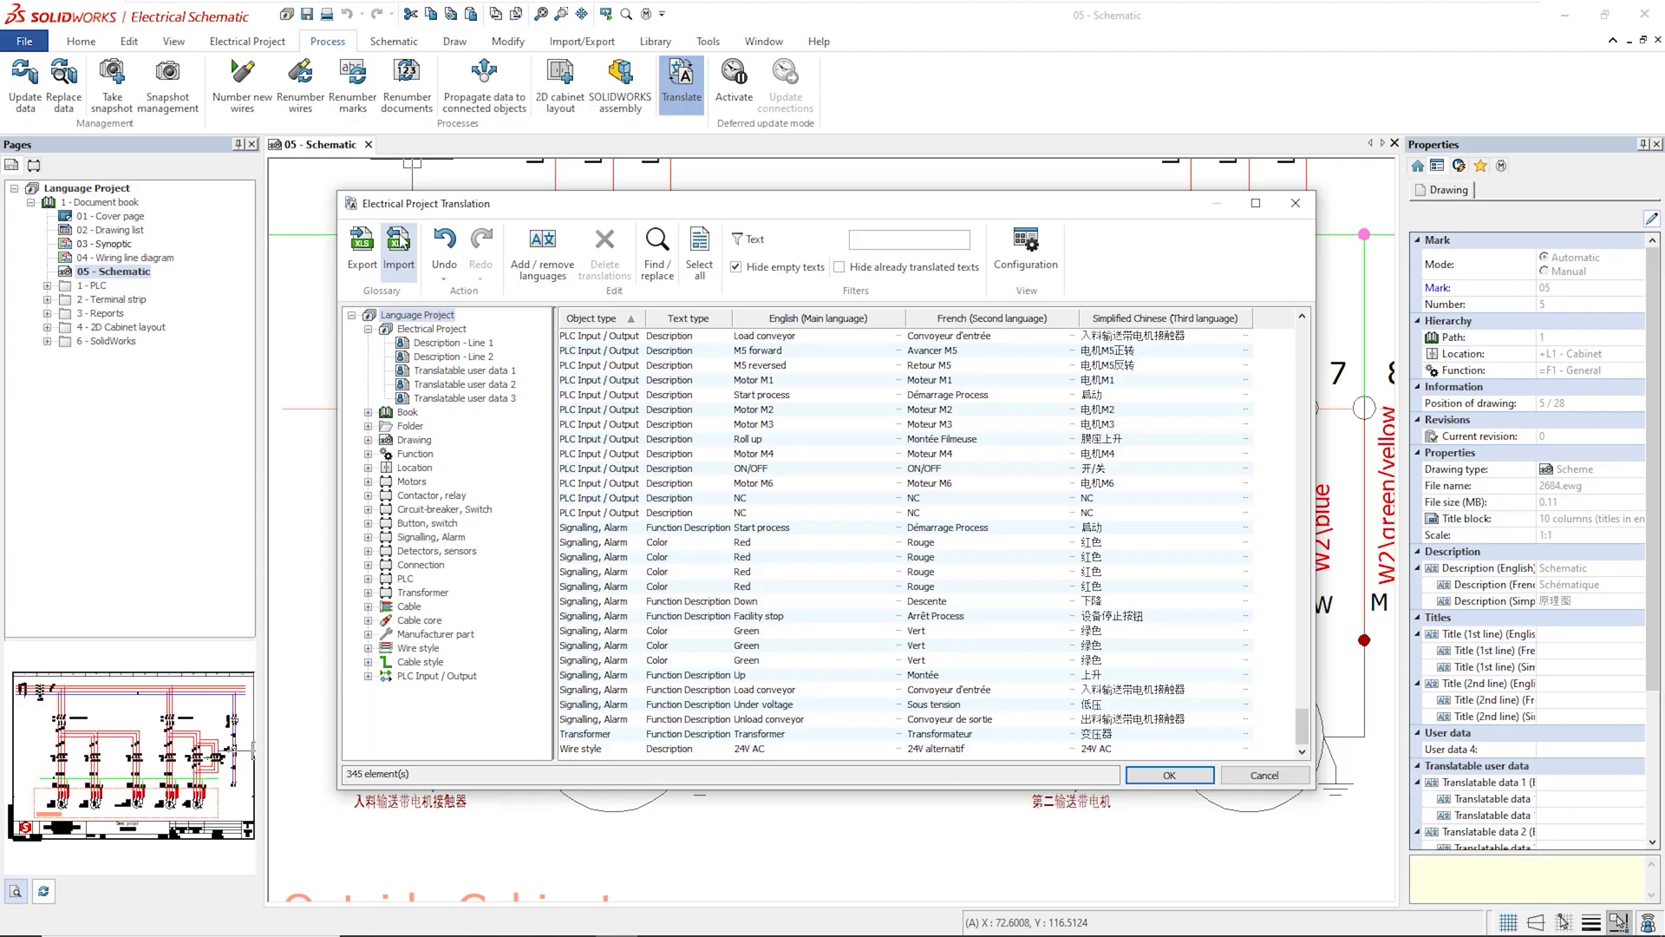
# Import Descriptions.xls with English as main language, then select the Emergency stop row
pyautogui.click(398, 247)
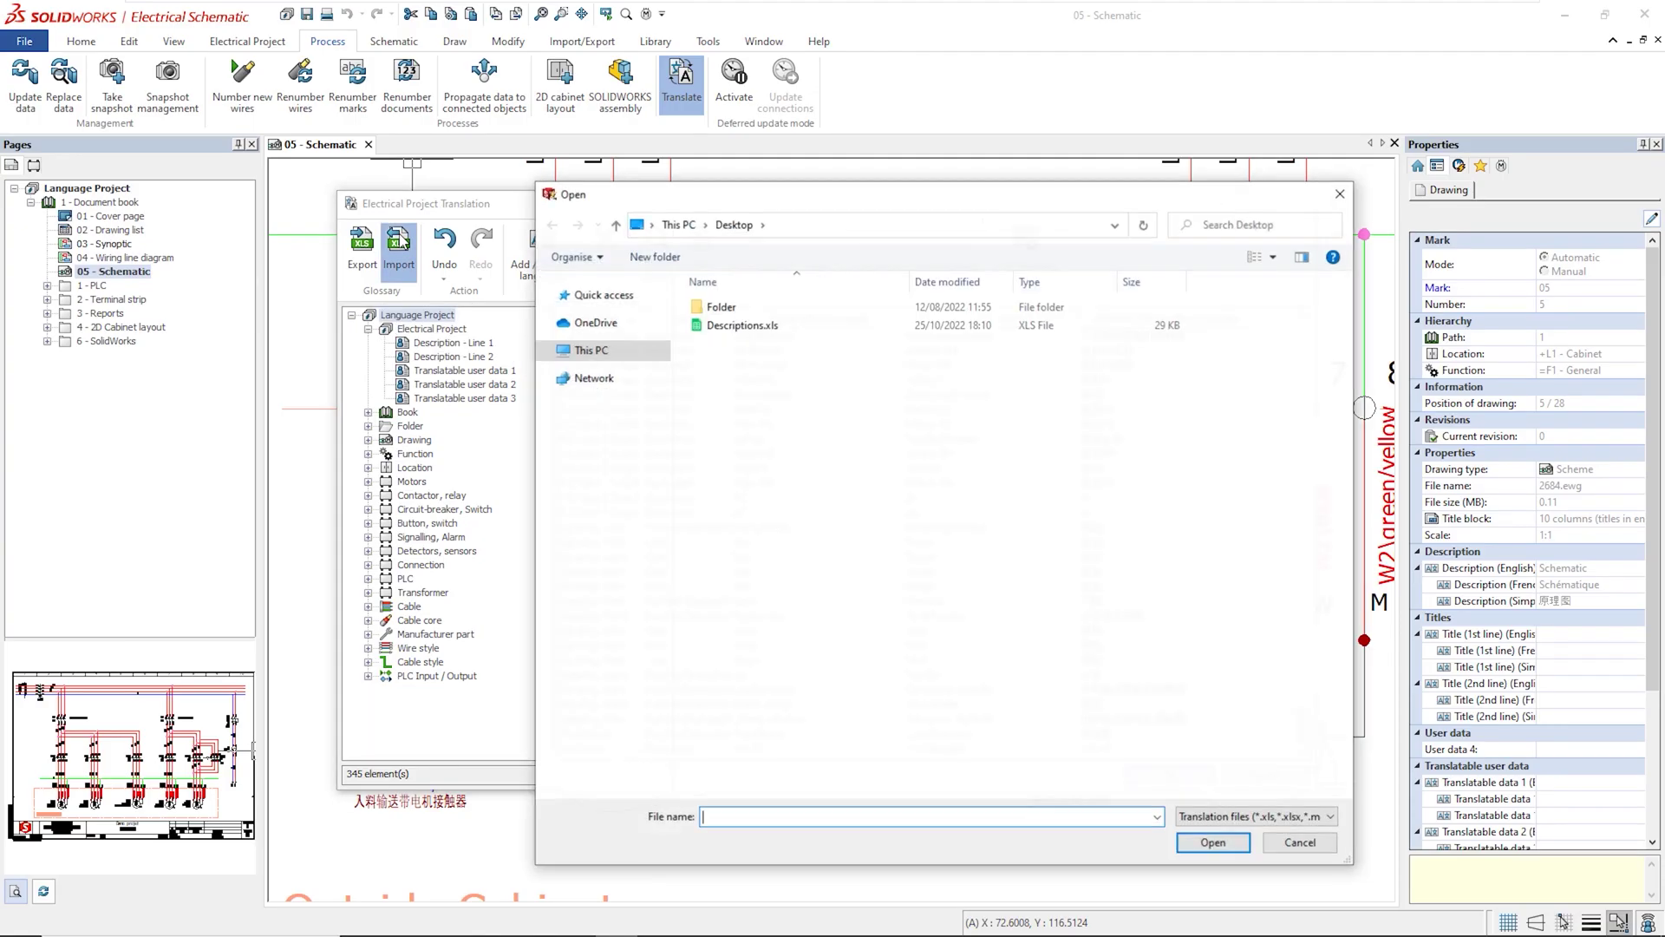
pyautogui.click(744, 325)
pyautogui.click(1210, 842)
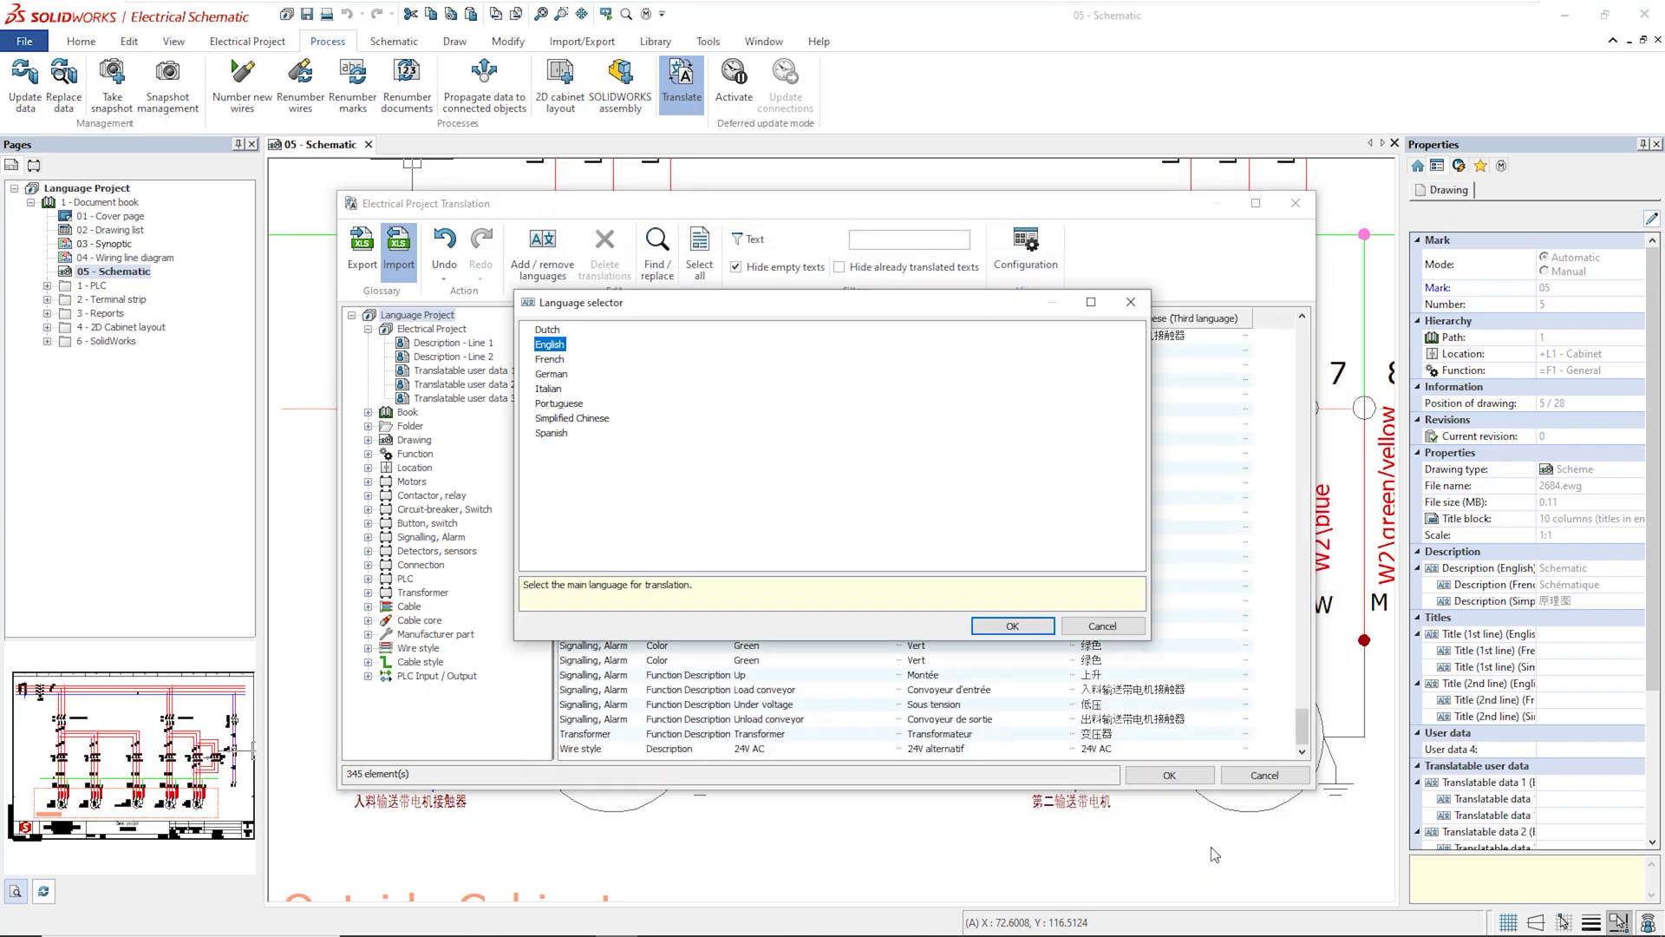
pyautogui.click(1013, 626)
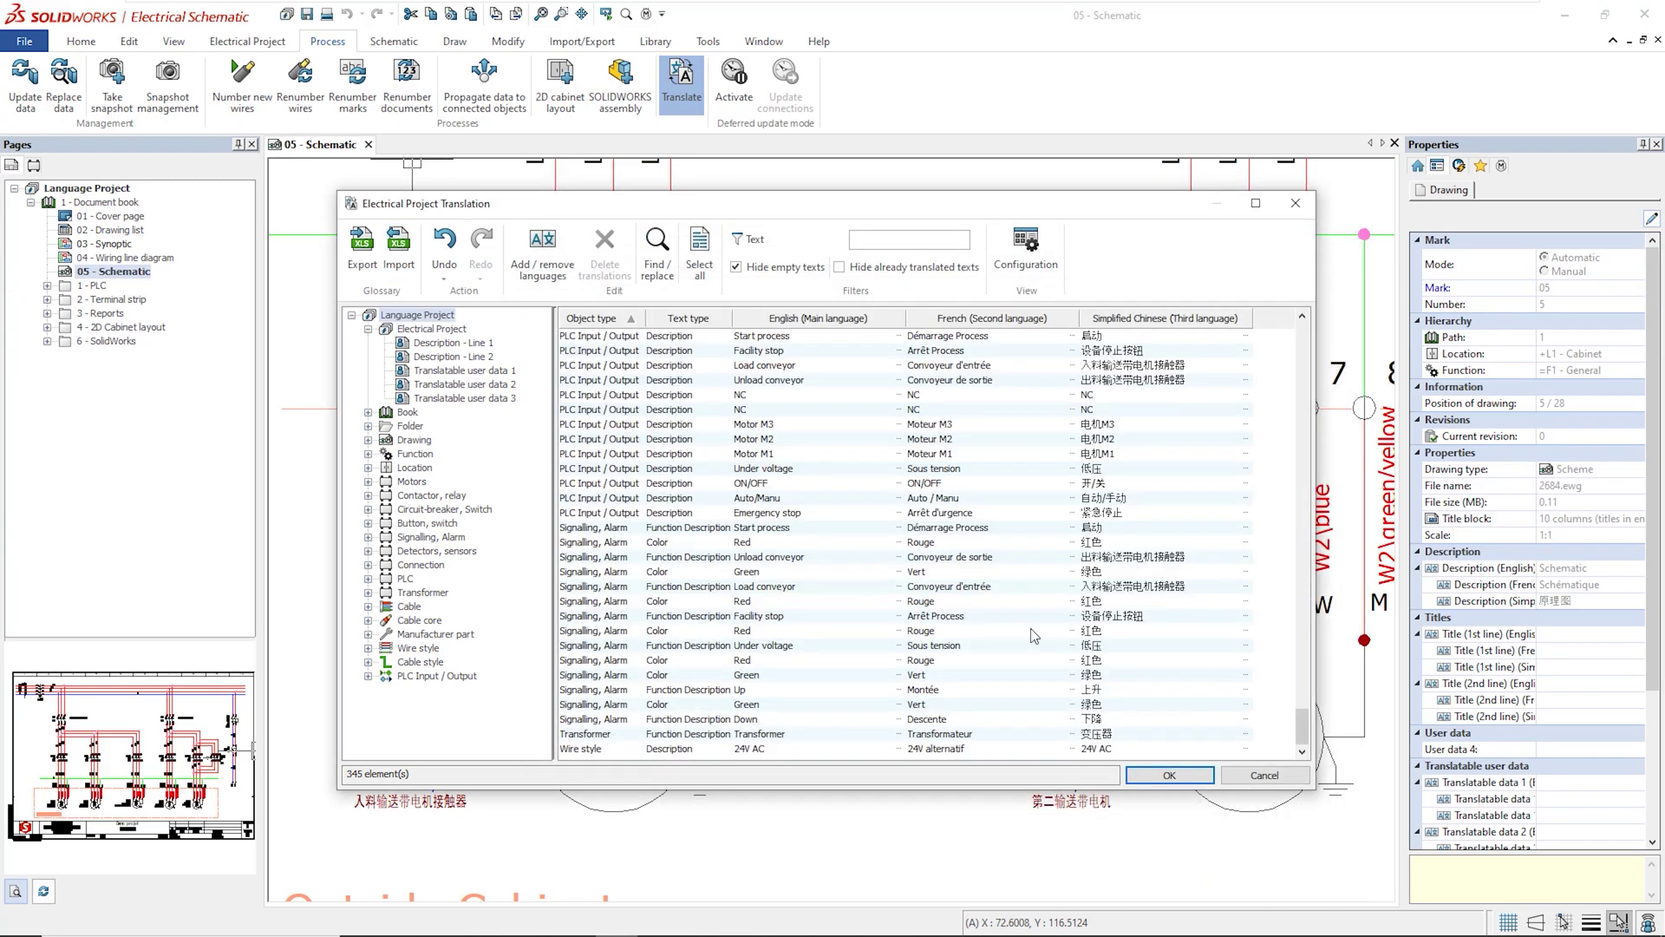
pyautogui.moveTo(1301, 726); pyautogui.dragTo(1218, 343)
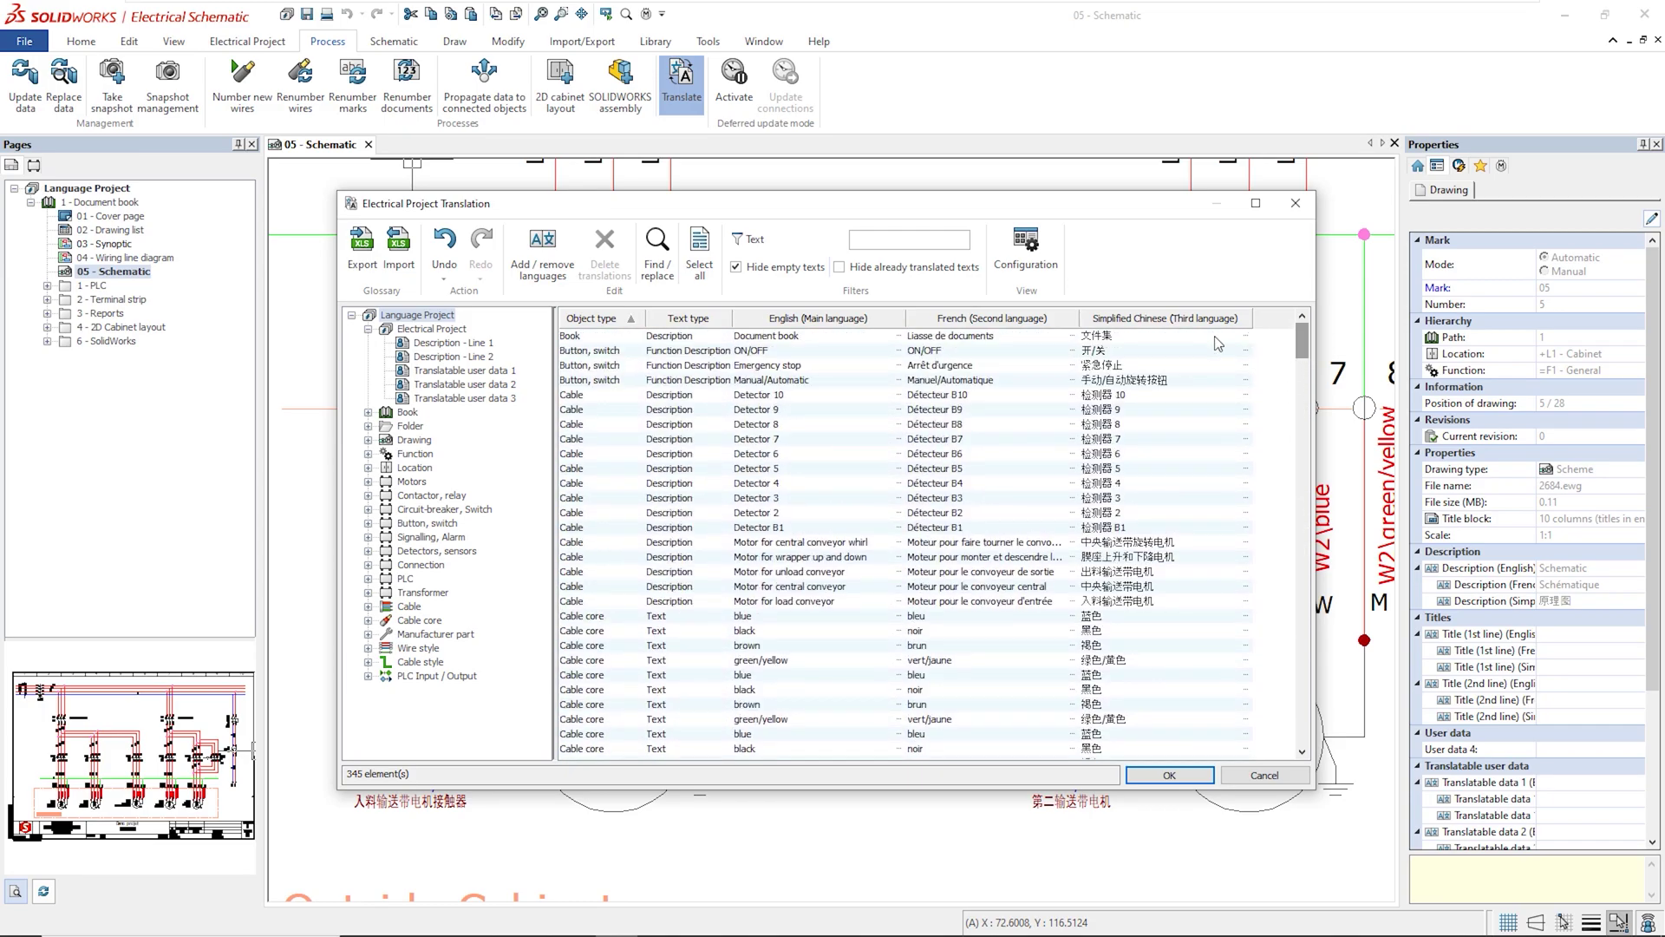
pyautogui.click(1032, 379)
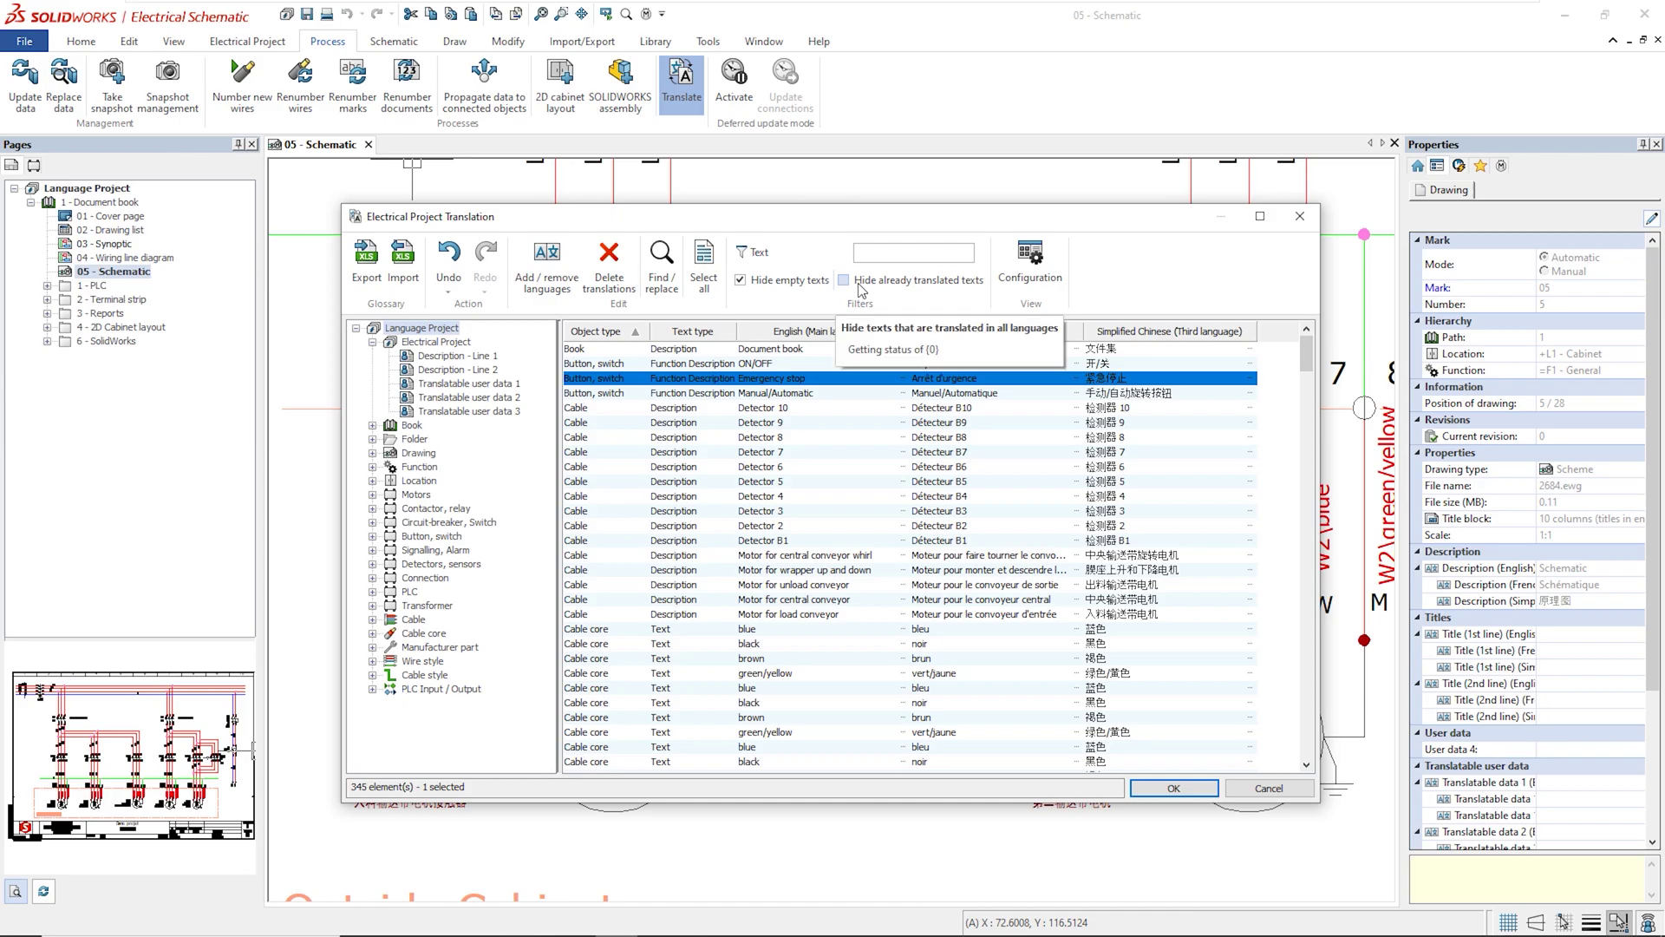
# Replace all 'black' texts with 'BK' in the project, then open the 06 - PLC drawing
pyautogui.click(662, 257)
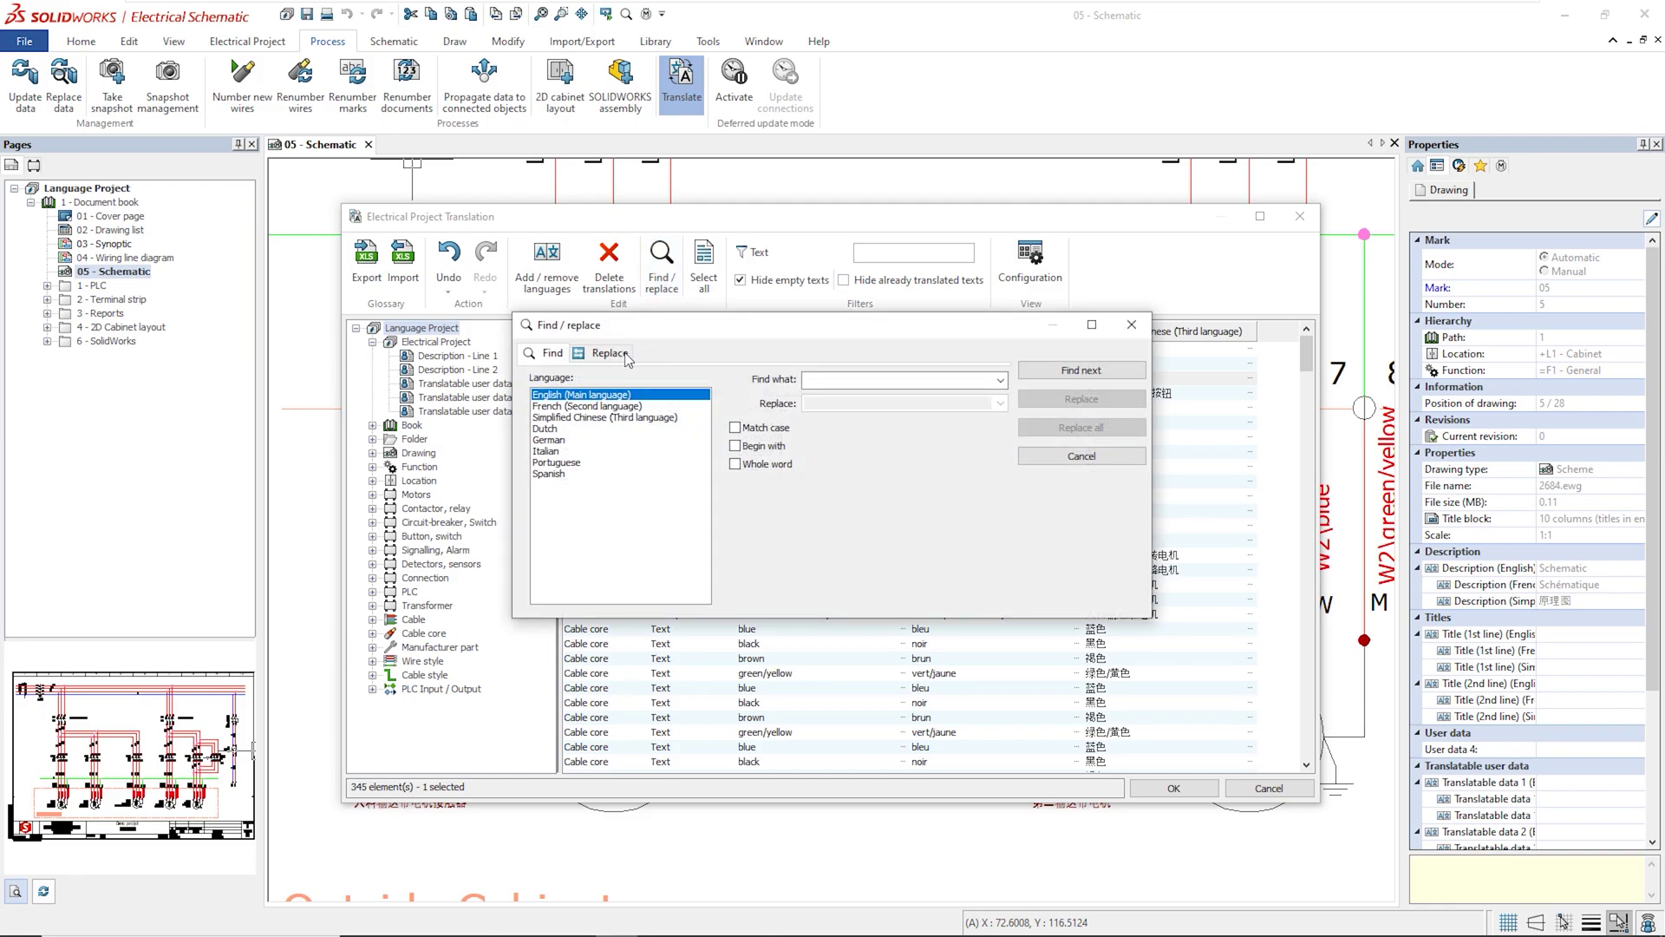
pyautogui.click(609, 353)
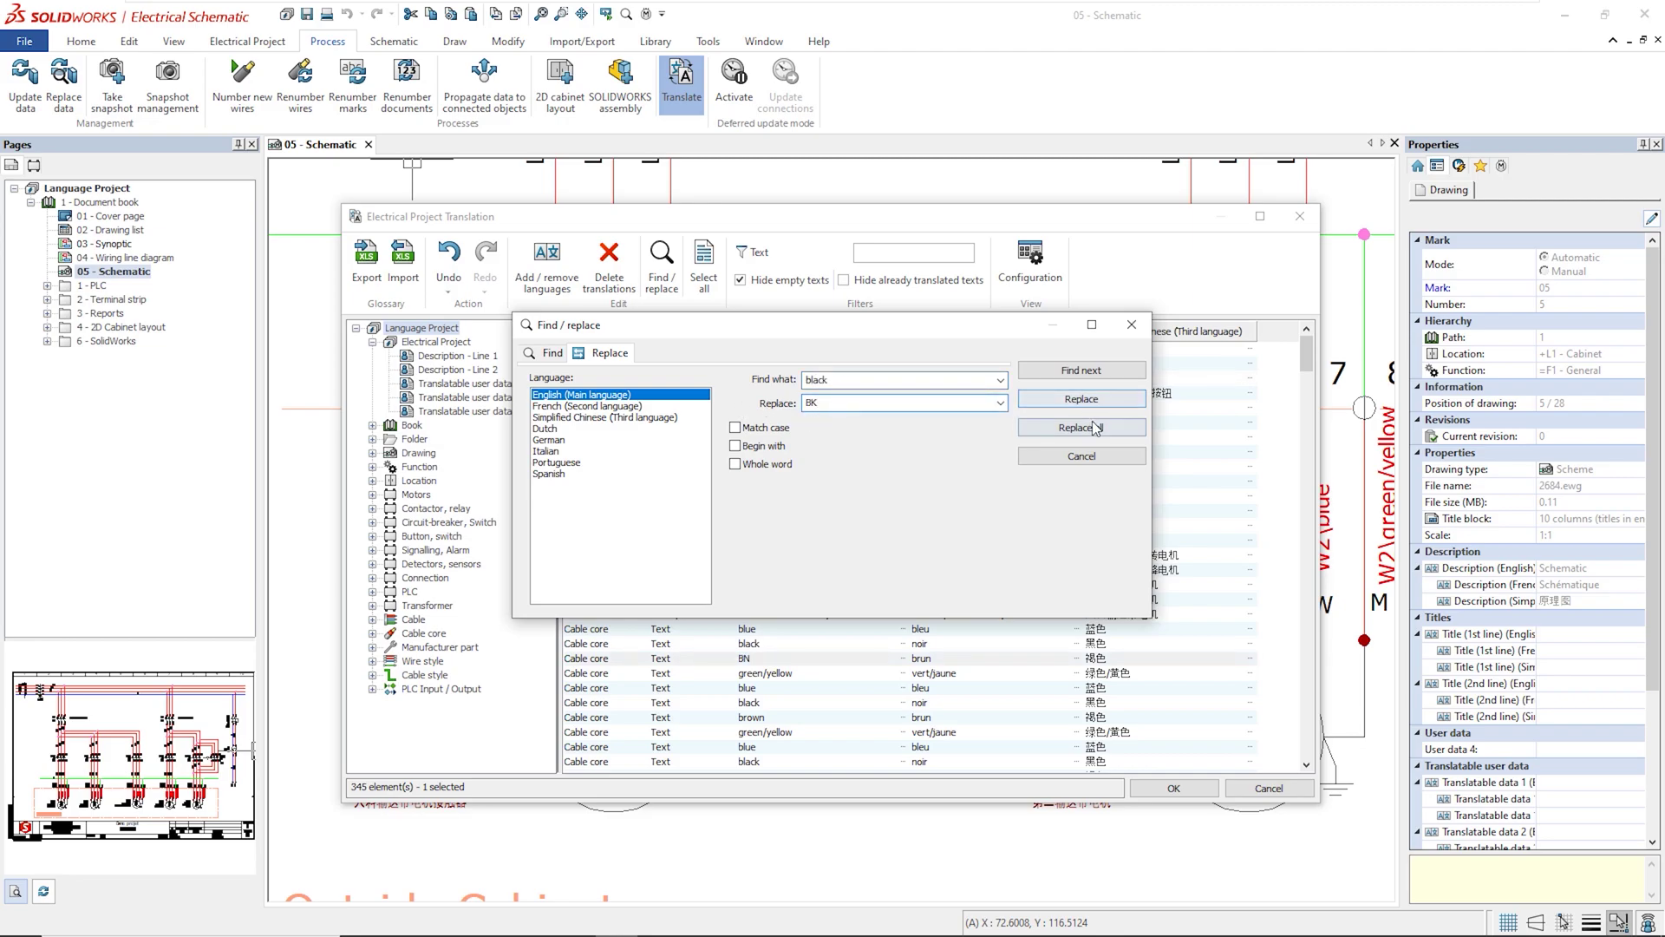
pyautogui.click(1080, 427)
pyautogui.click(1151, 788)
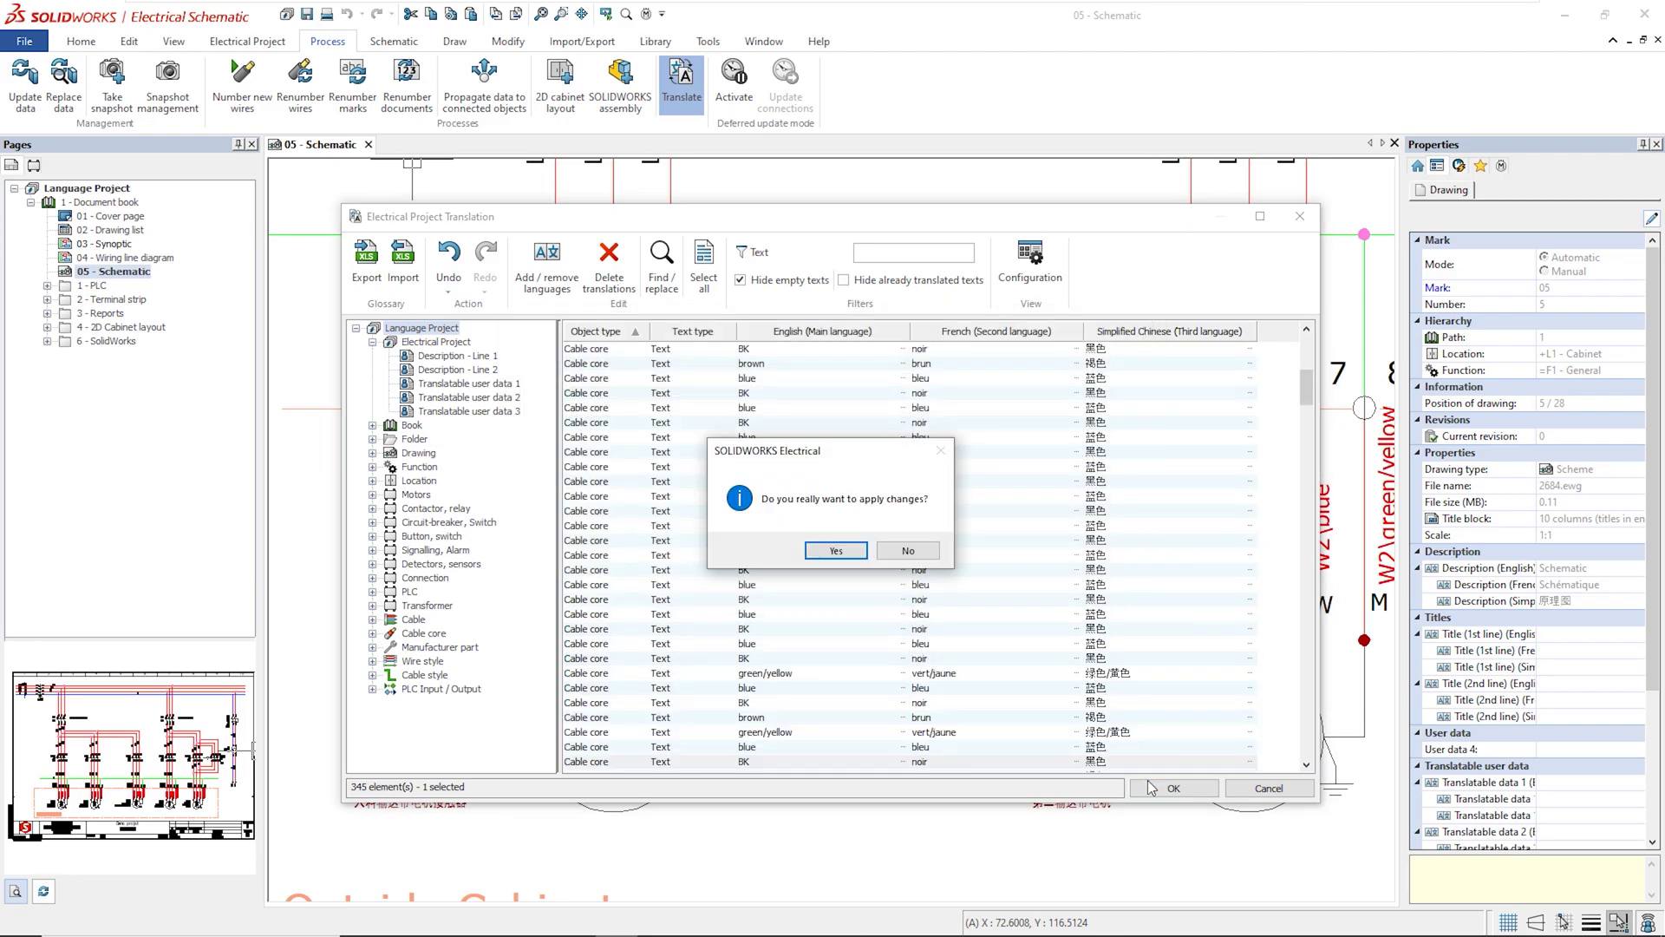
pyautogui.click(835, 550)
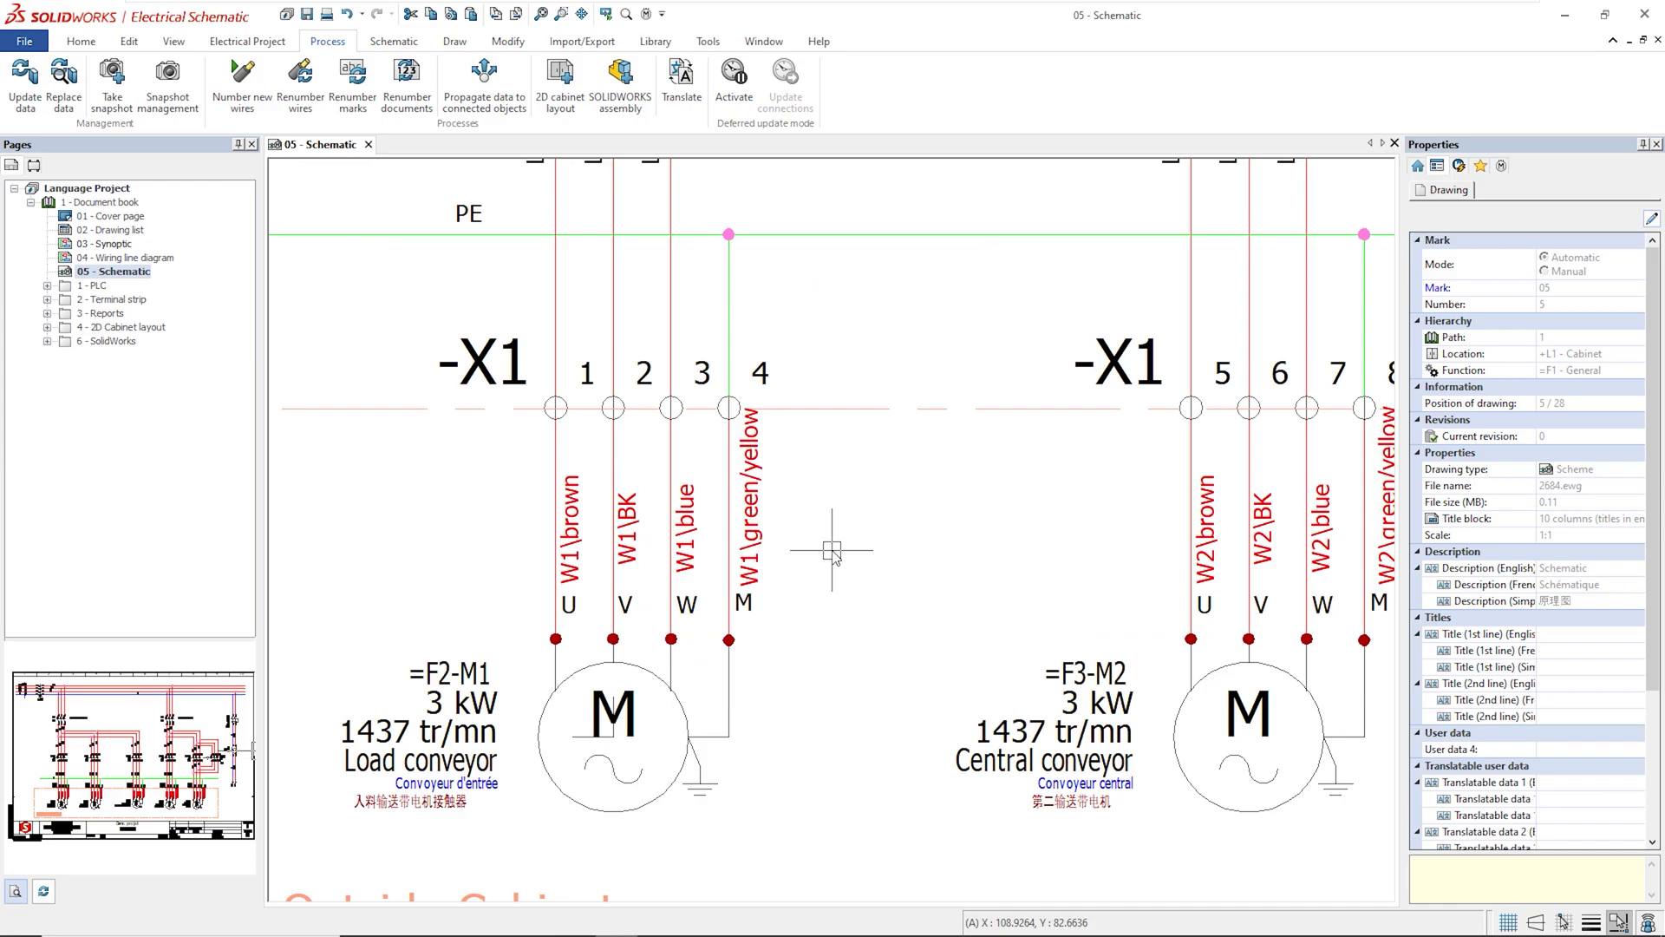
pyautogui.click(46, 286)
pyautogui.doubleClick(134, 299)
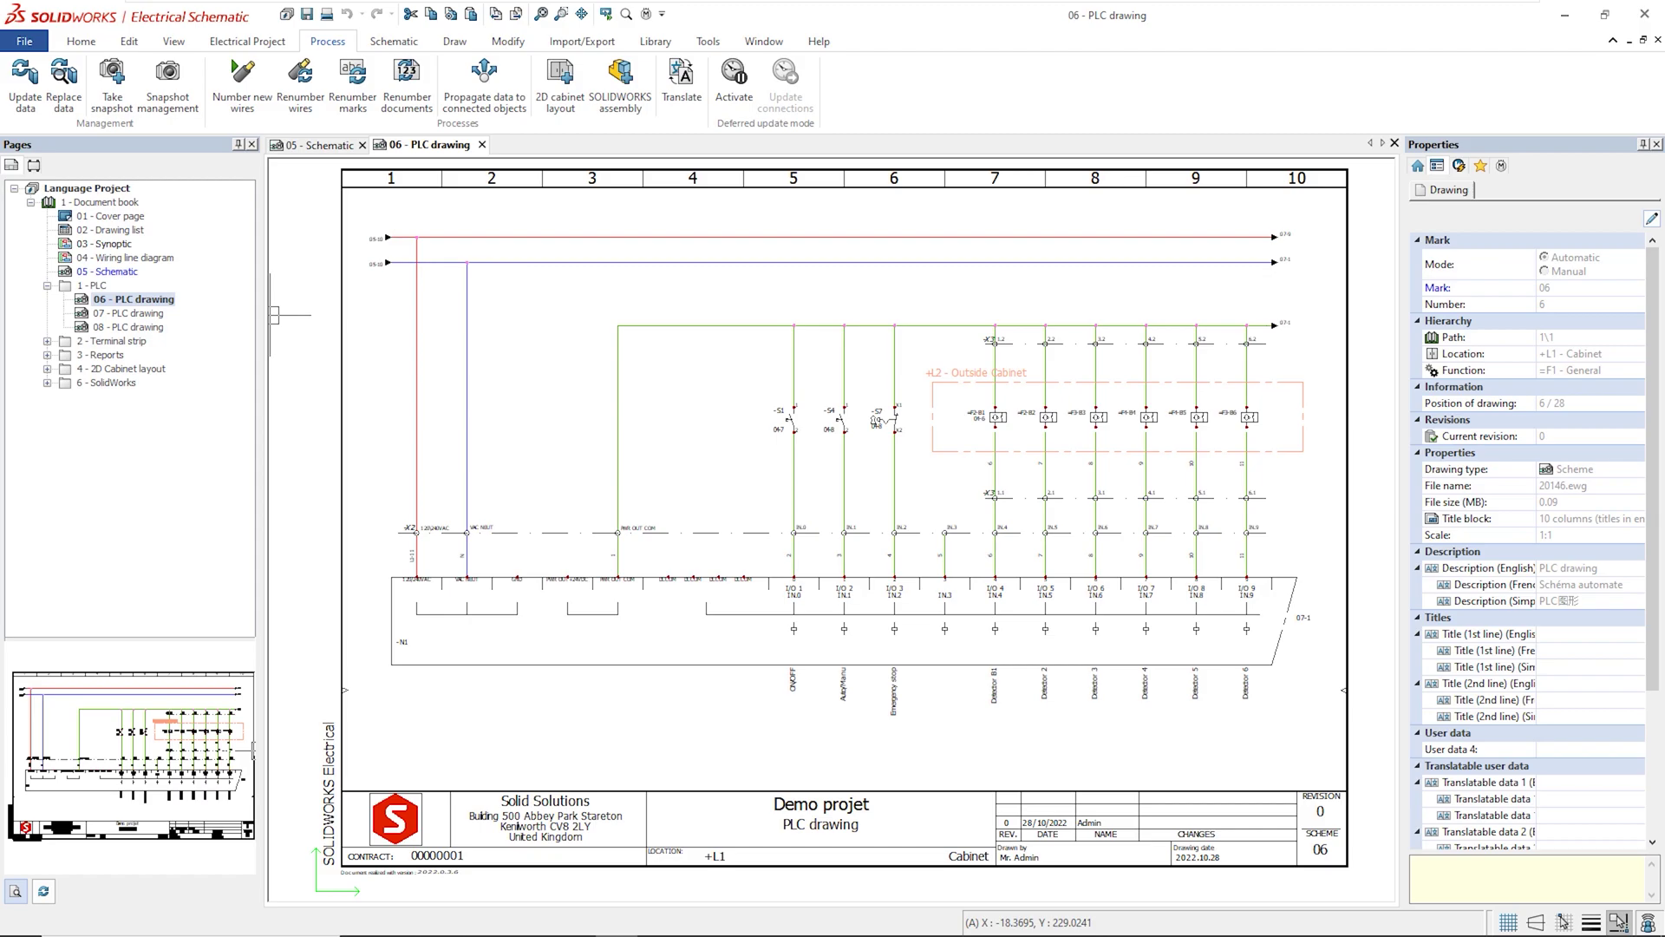
pyautogui.click(211, 305)
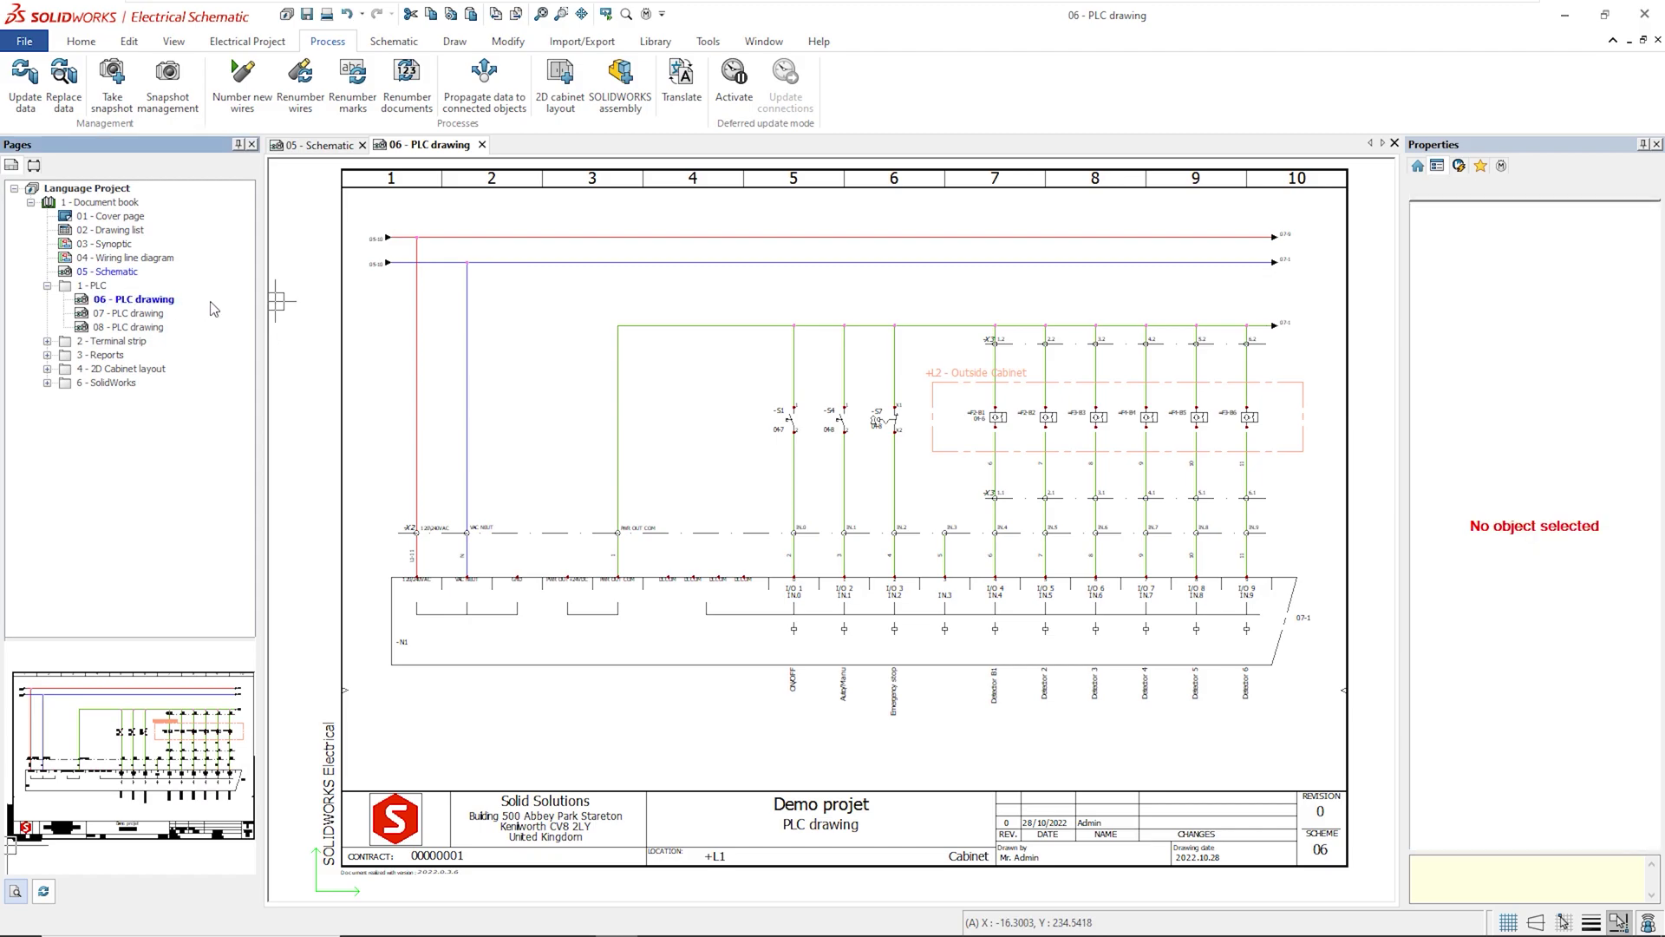
pyautogui.scroll(4, 914, 416)
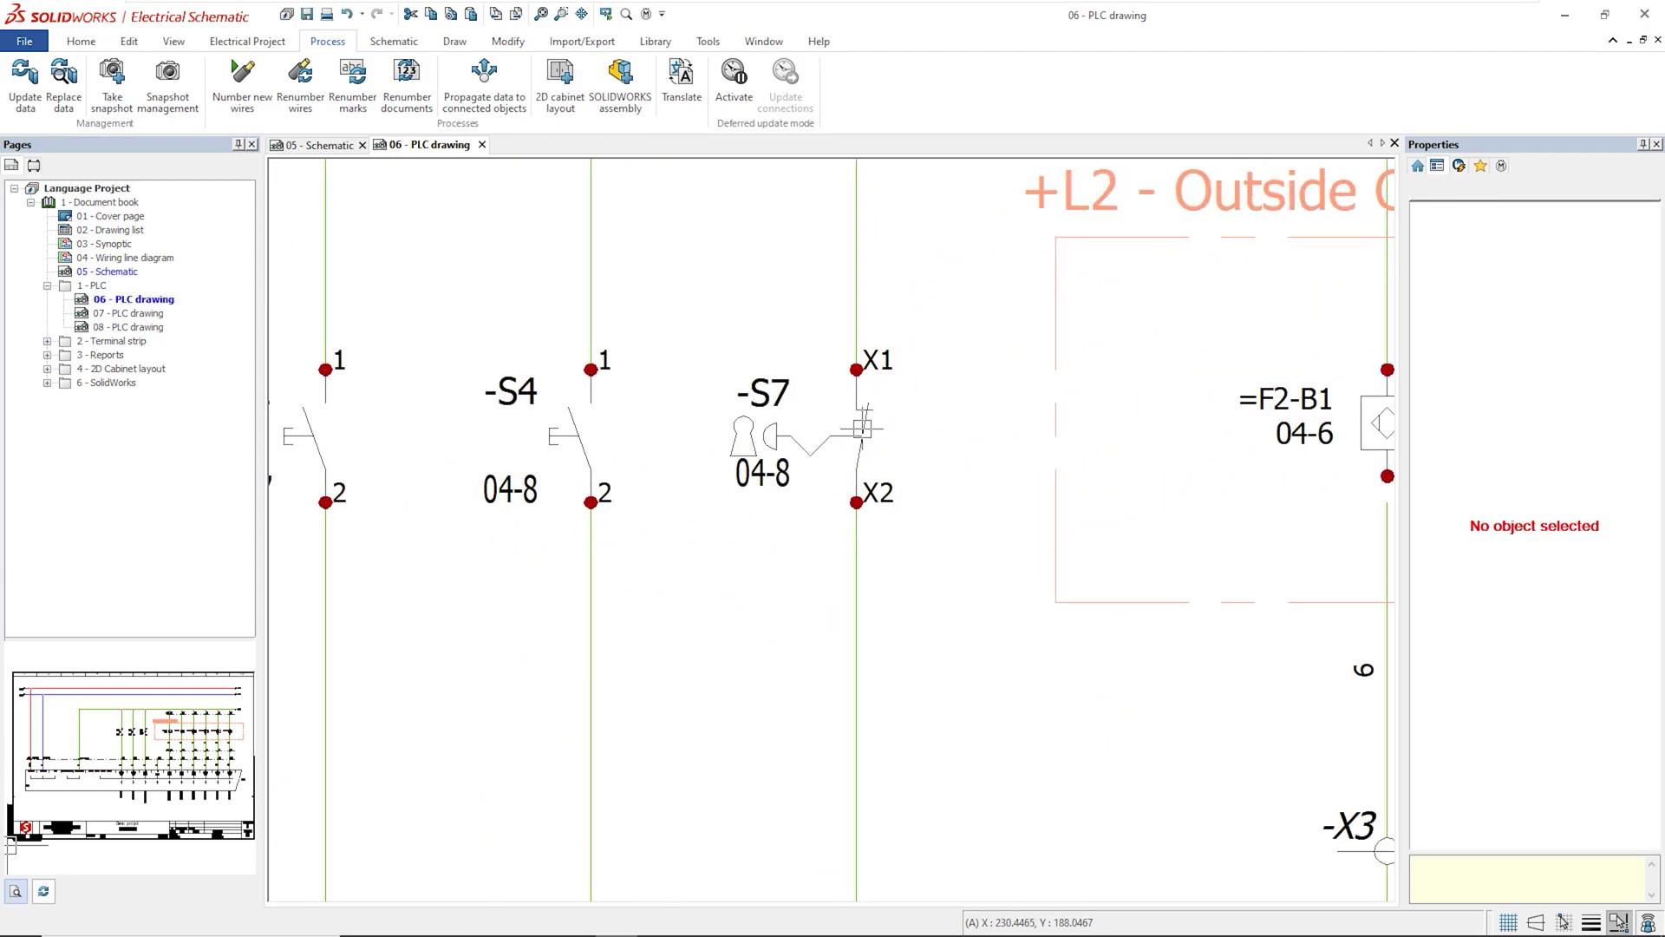
pyautogui.rightClick(861, 427)
pyautogui.click(991, 446)
pyautogui.click(565, 196)
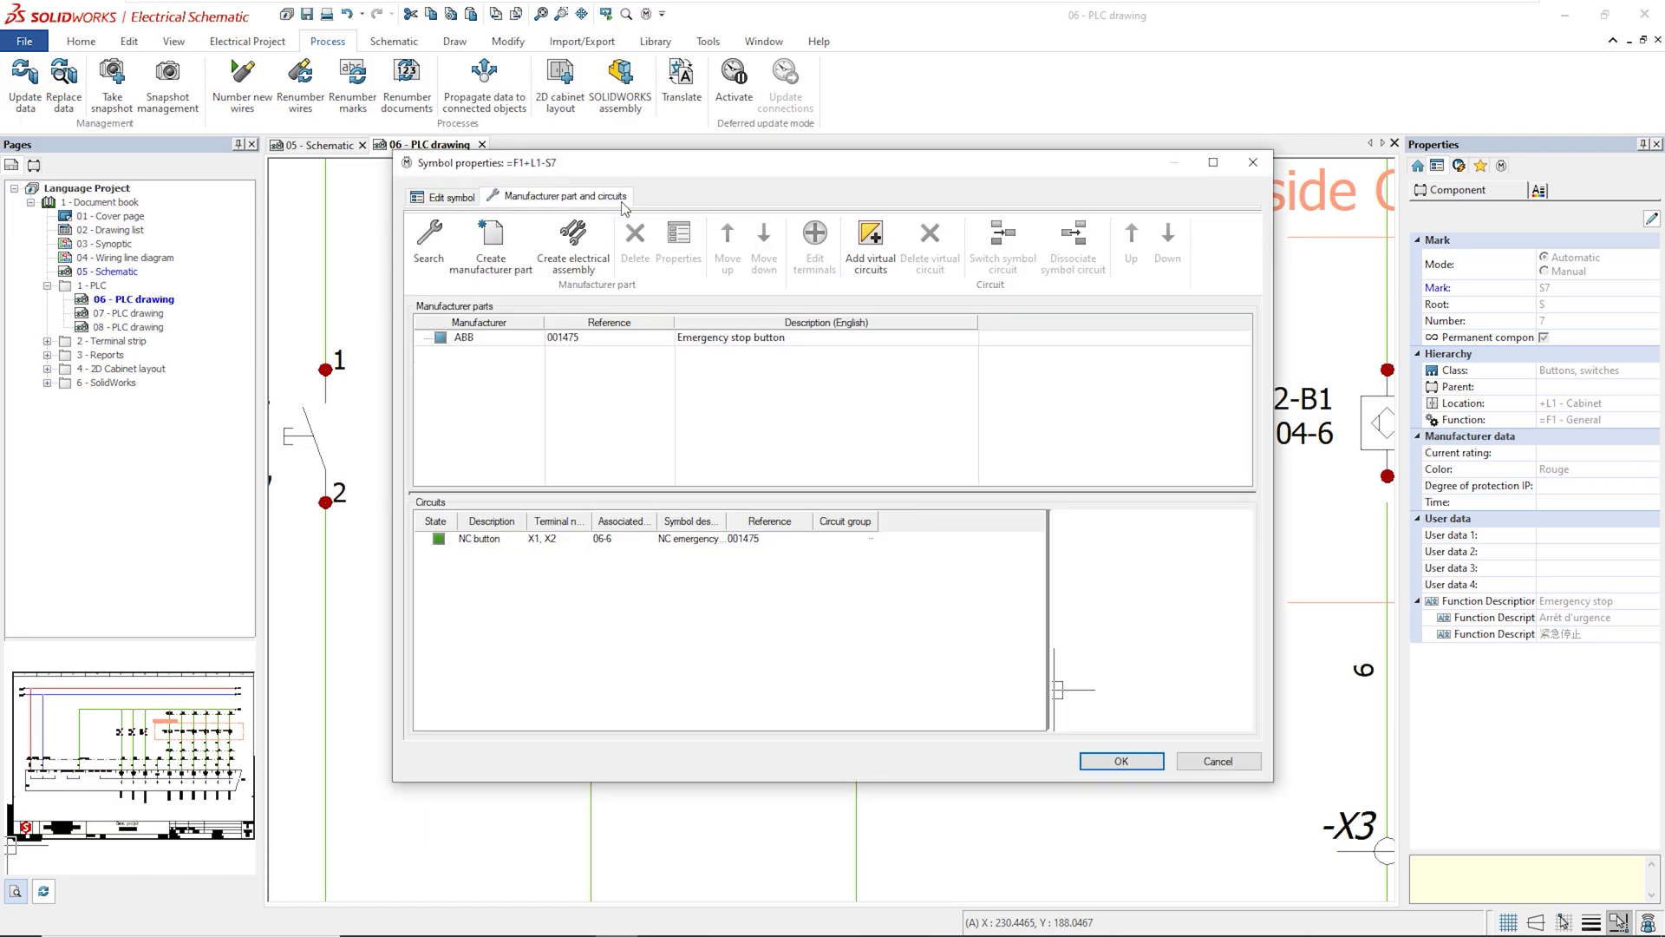
pyautogui.click(508, 338)
pyautogui.click(677, 247)
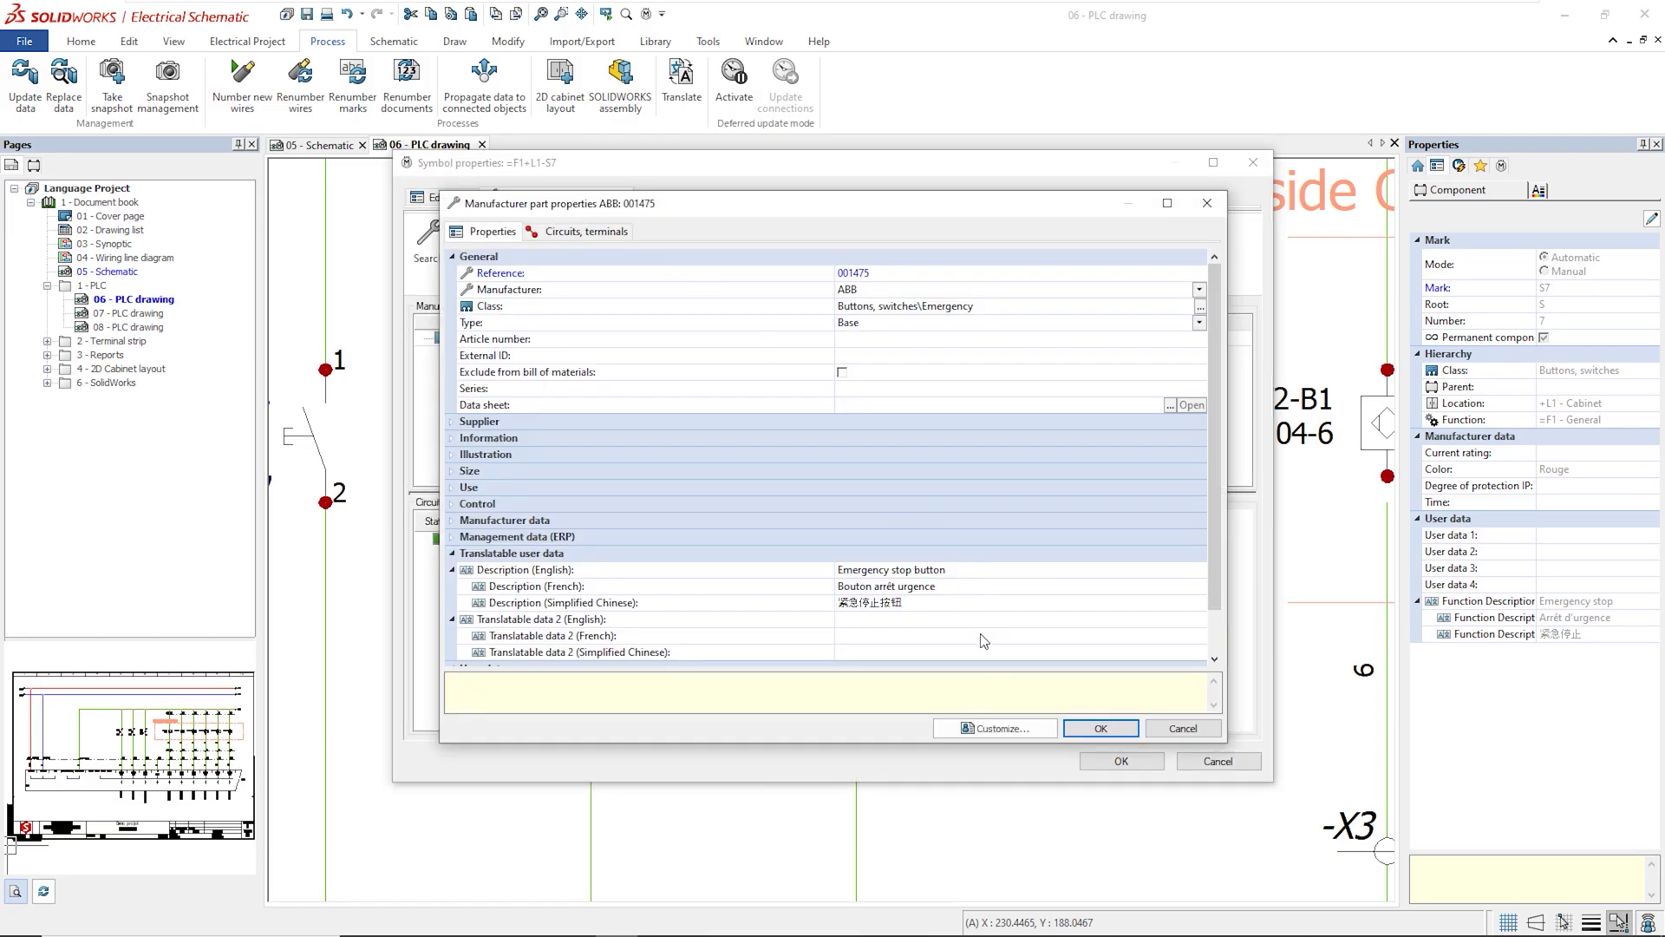
pyautogui.click(1041, 730)
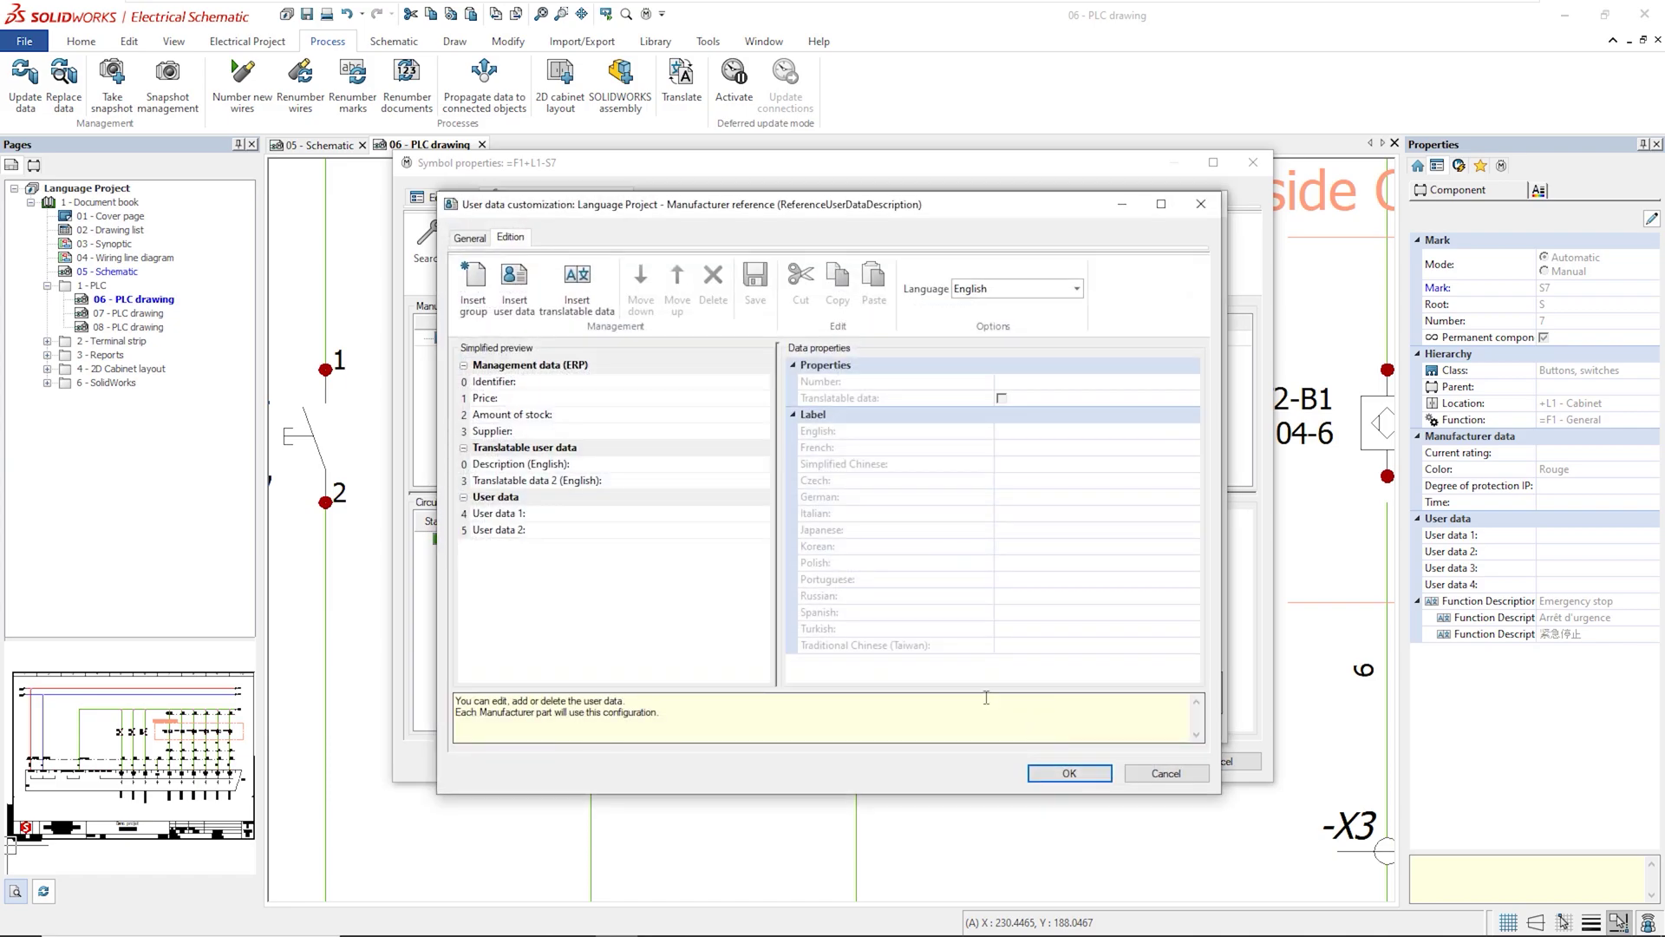
pyautogui.click(577, 304)
pyautogui.click(852, 379)
pyautogui.write('15 Descriptions (0 to 14)')
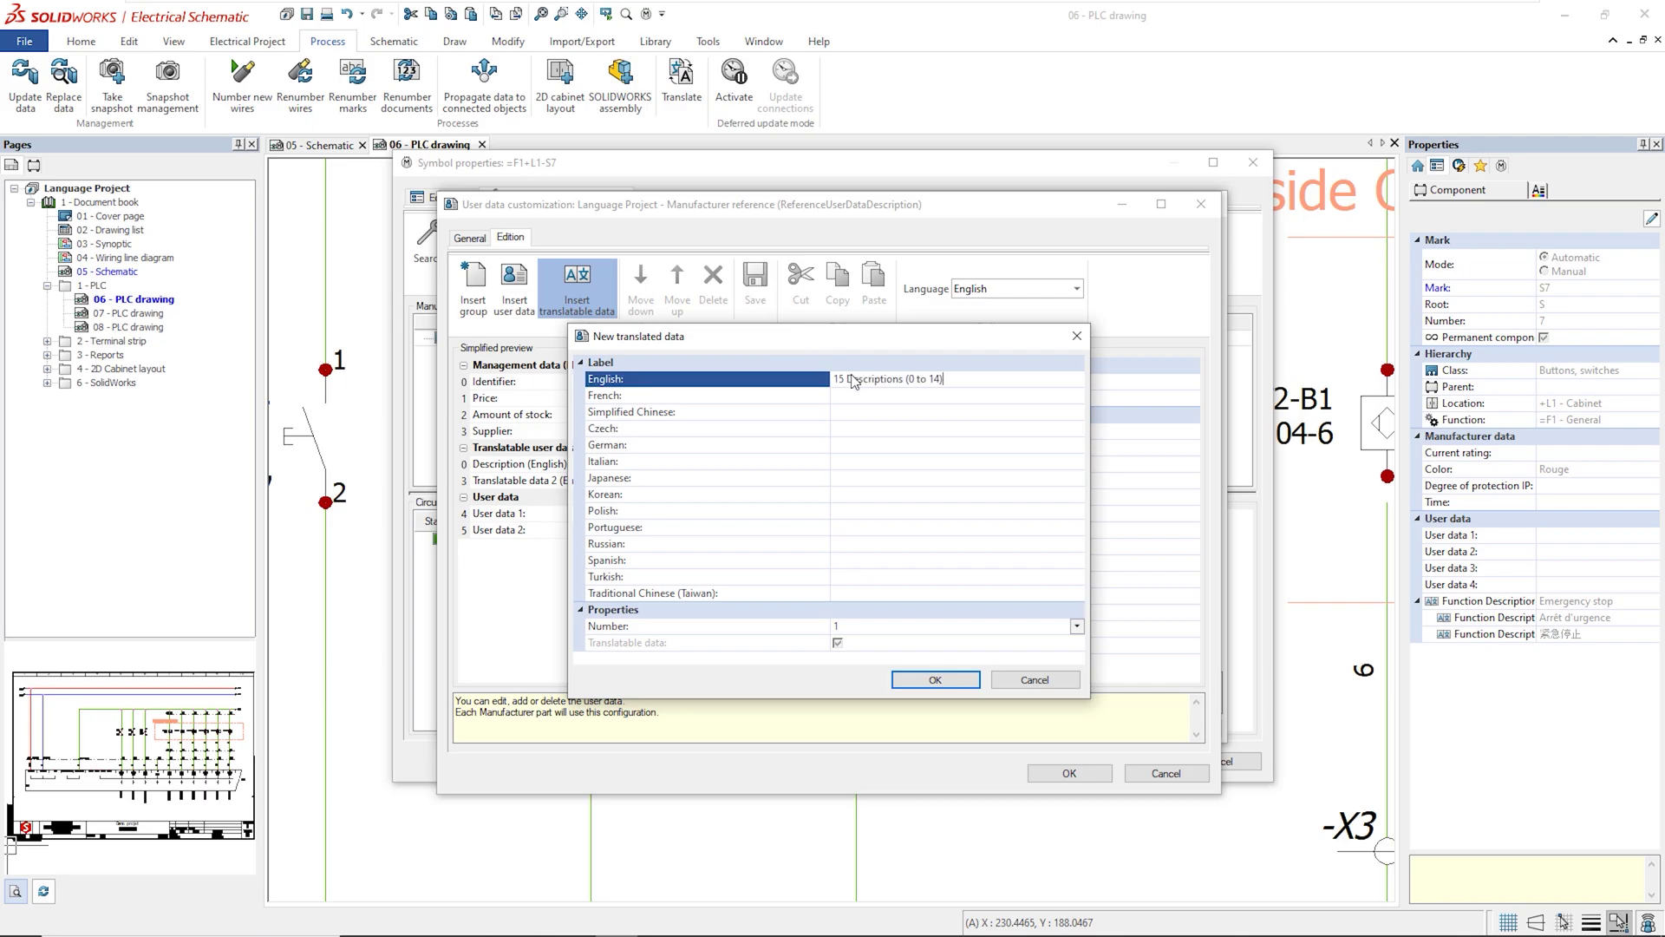
pyautogui.click(1076, 626)
pyautogui.moveTo(1077, 685)
pyautogui.mouseDown()
pyautogui.moveTo(1086, 715)
pyautogui.moveTo(1086, 667)
pyautogui.mouseUp()
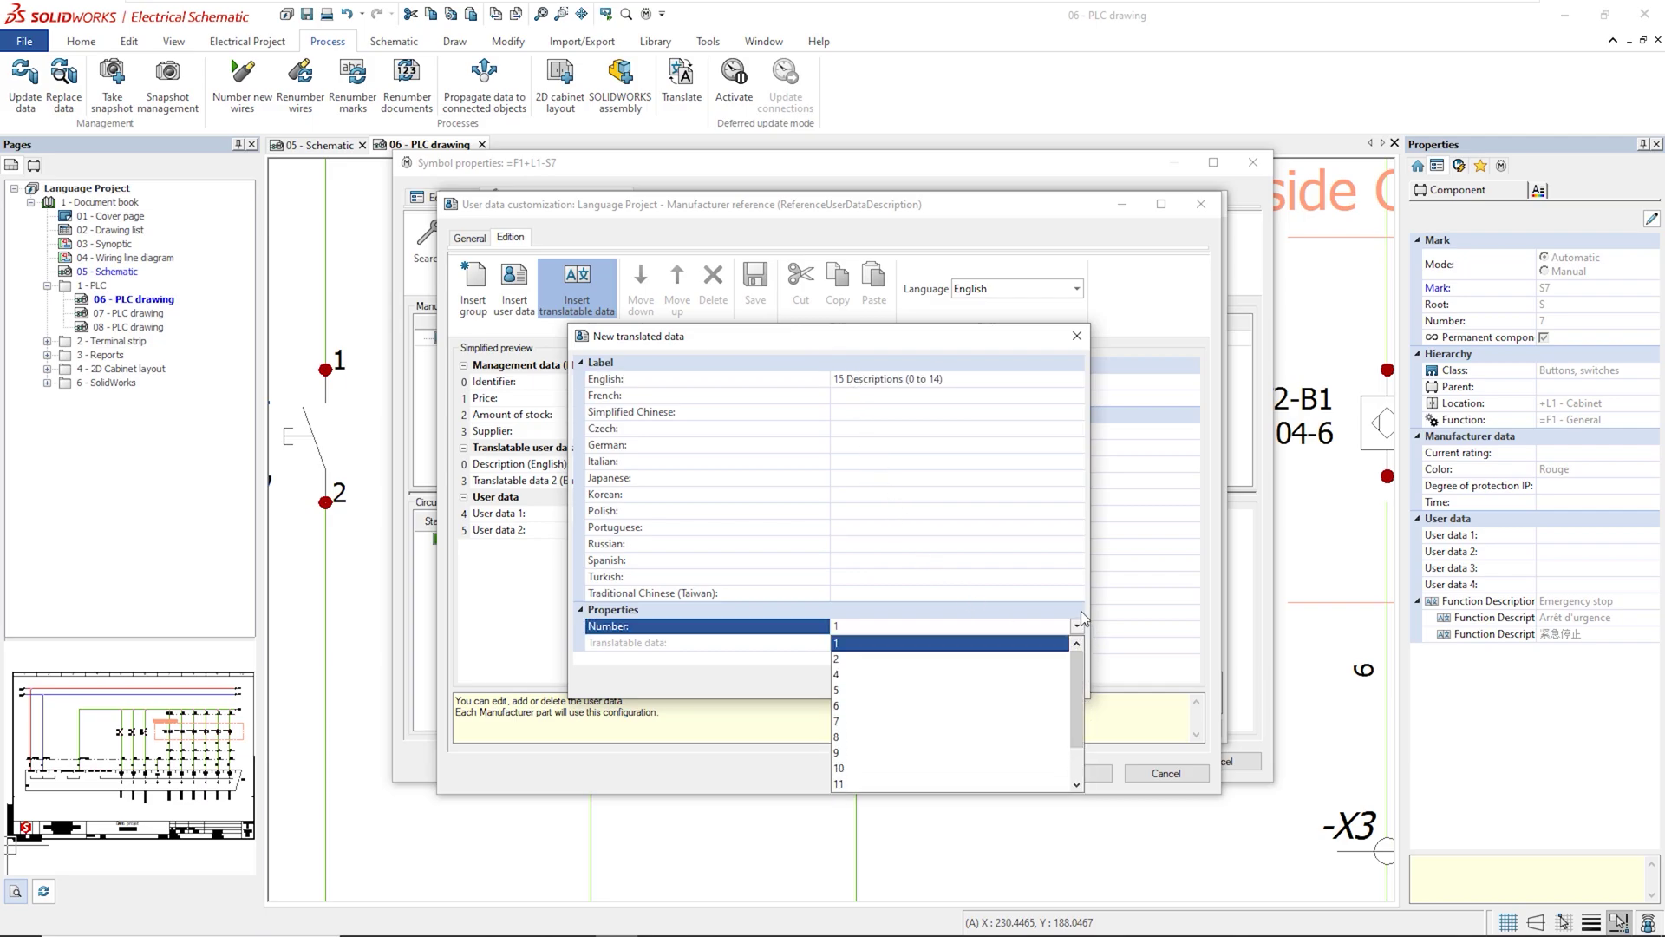
pyautogui.click(1078, 622)
pyautogui.click(1062, 685)
pyautogui.click(1166, 772)
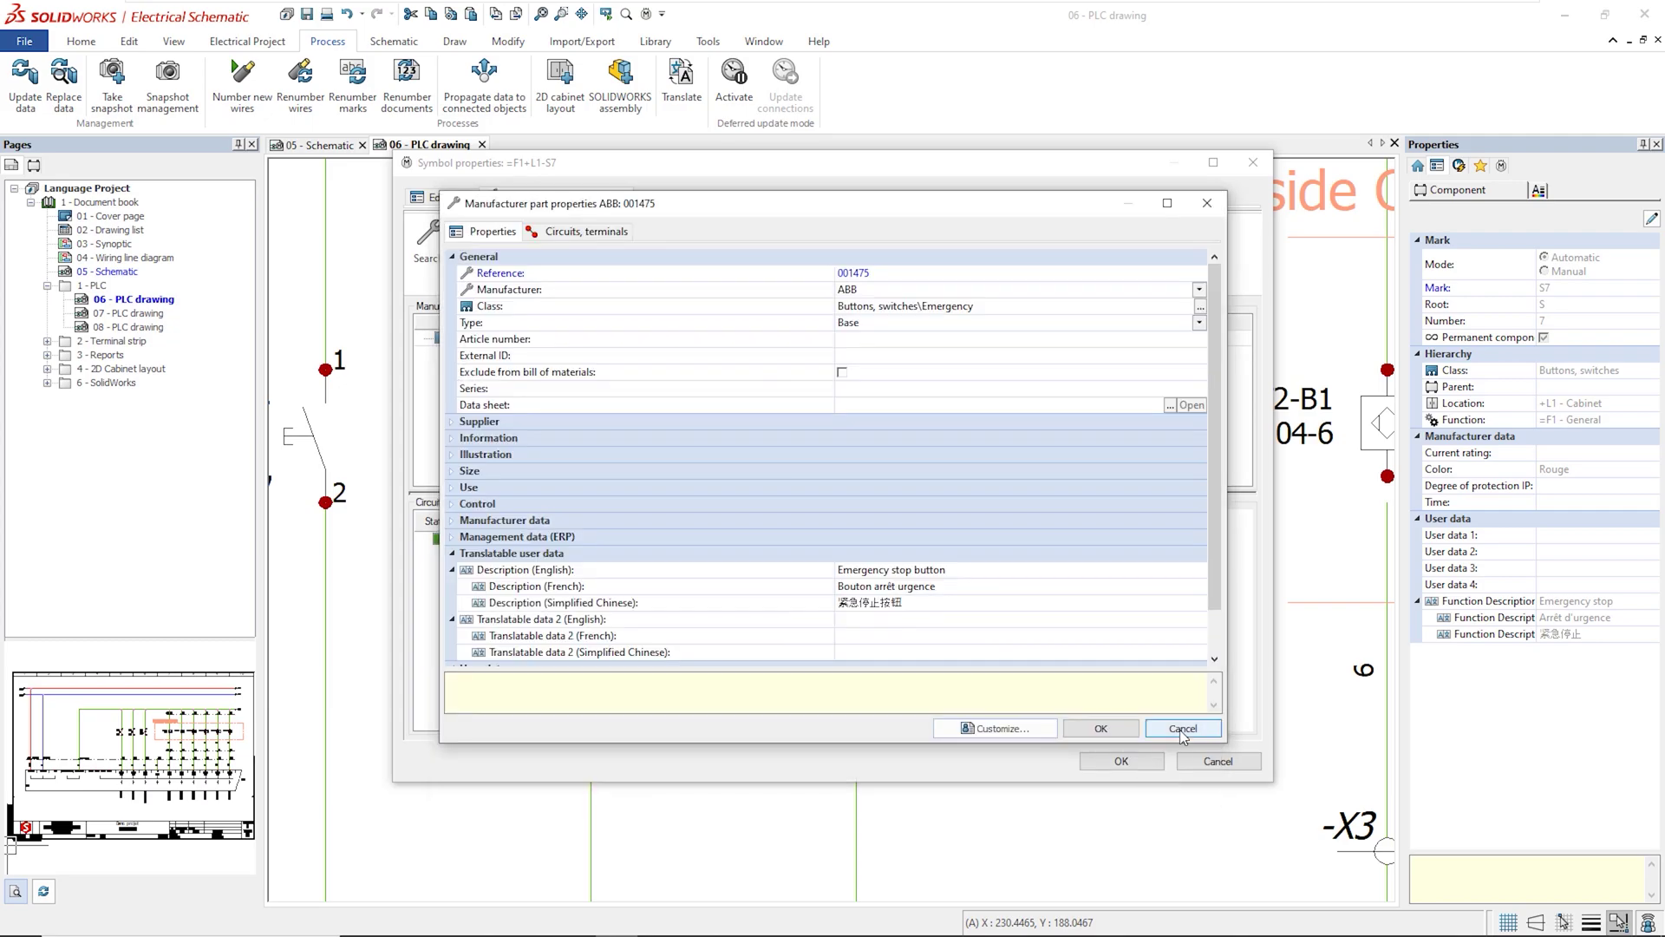
pyautogui.click(1189, 772)
pyautogui.click(1214, 762)
# Open the -S7 emergency stop symbol for editing
pyautogui.rightClick(859, 427)
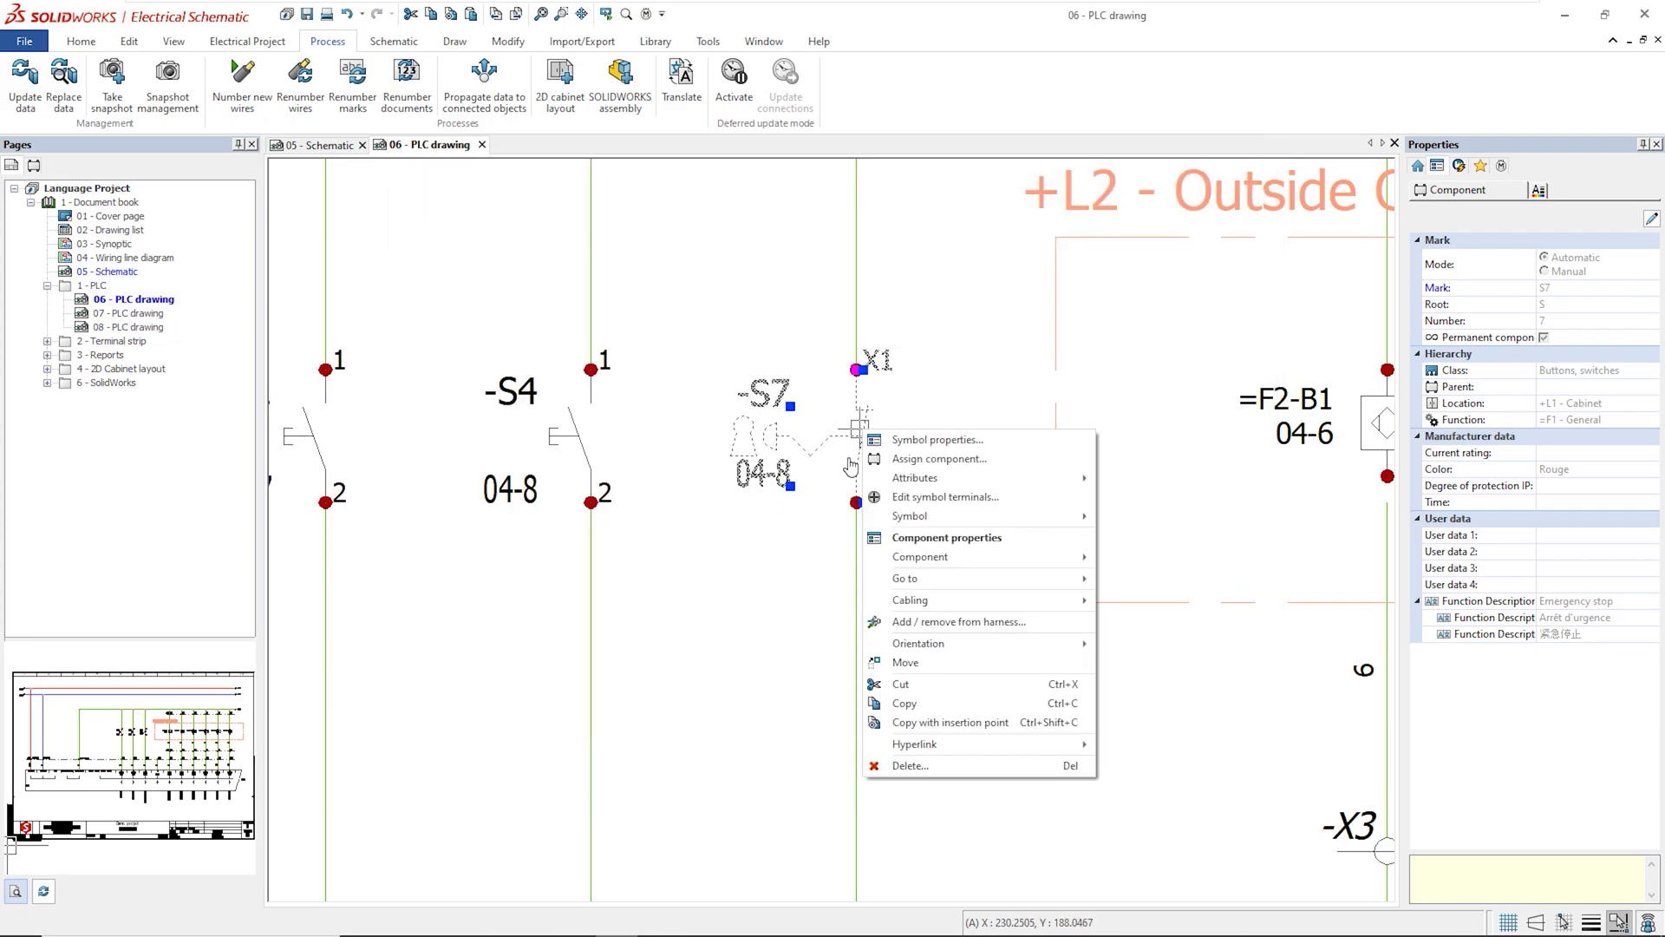
pyautogui.moveTo(908, 518)
pyautogui.click(1166, 557)
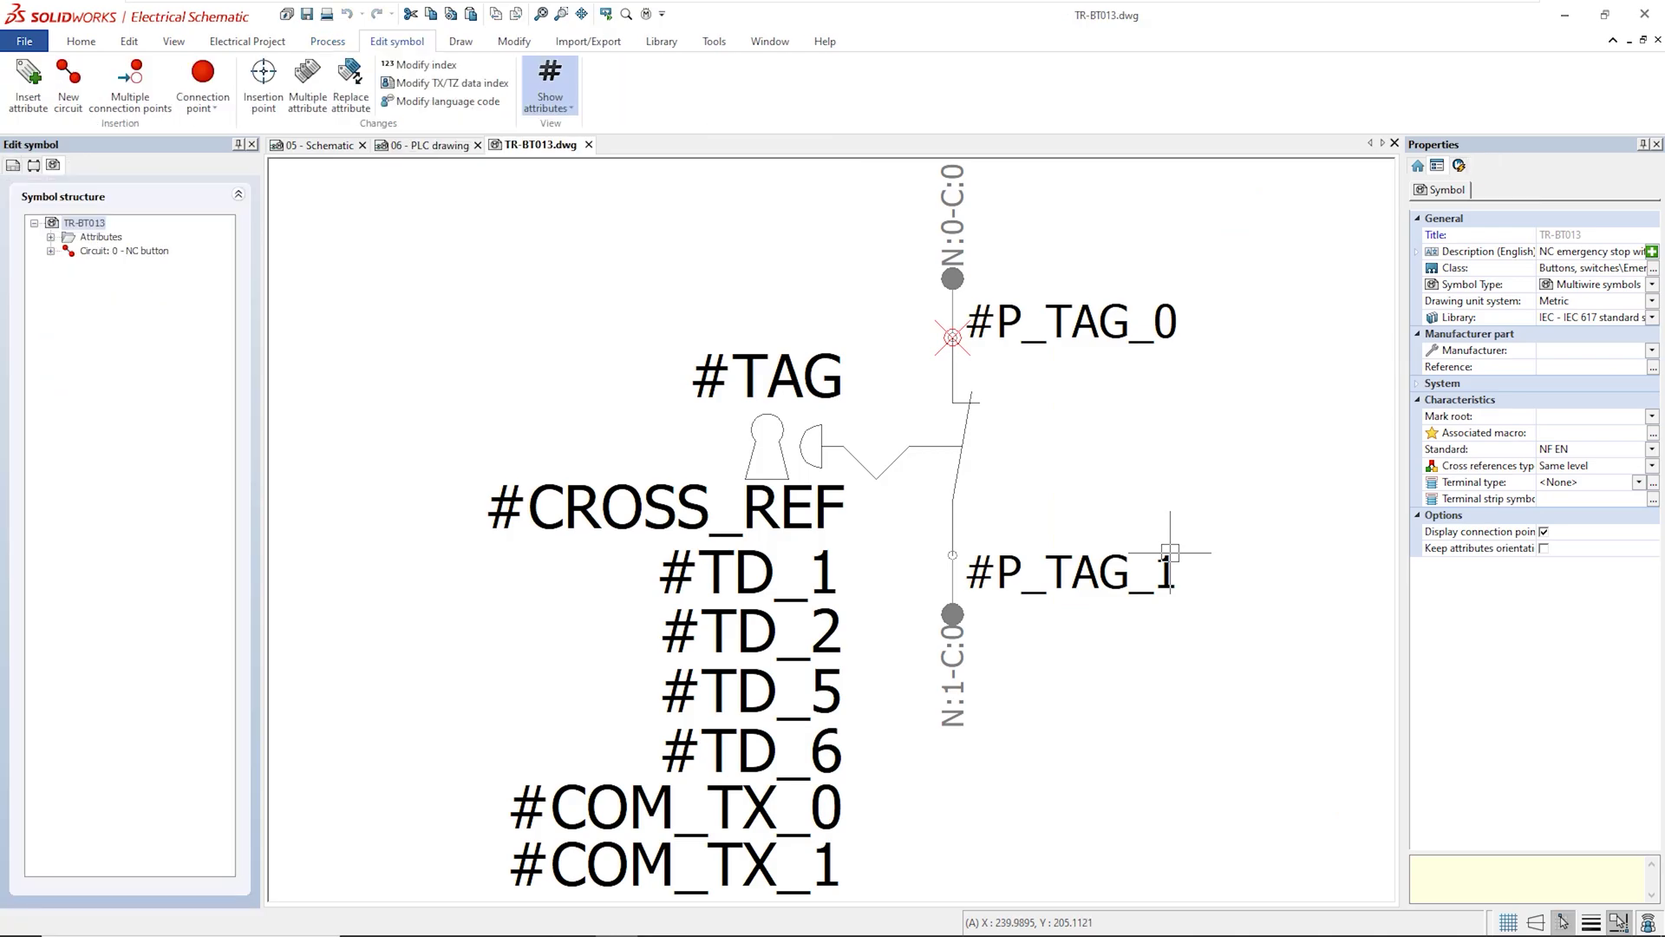
# Insert the #REF_TZ_3_L1, L2 and L3 translatable attributes below #COM_TX_1
pyautogui.click(27, 83)
pyautogui.click(521, 471)
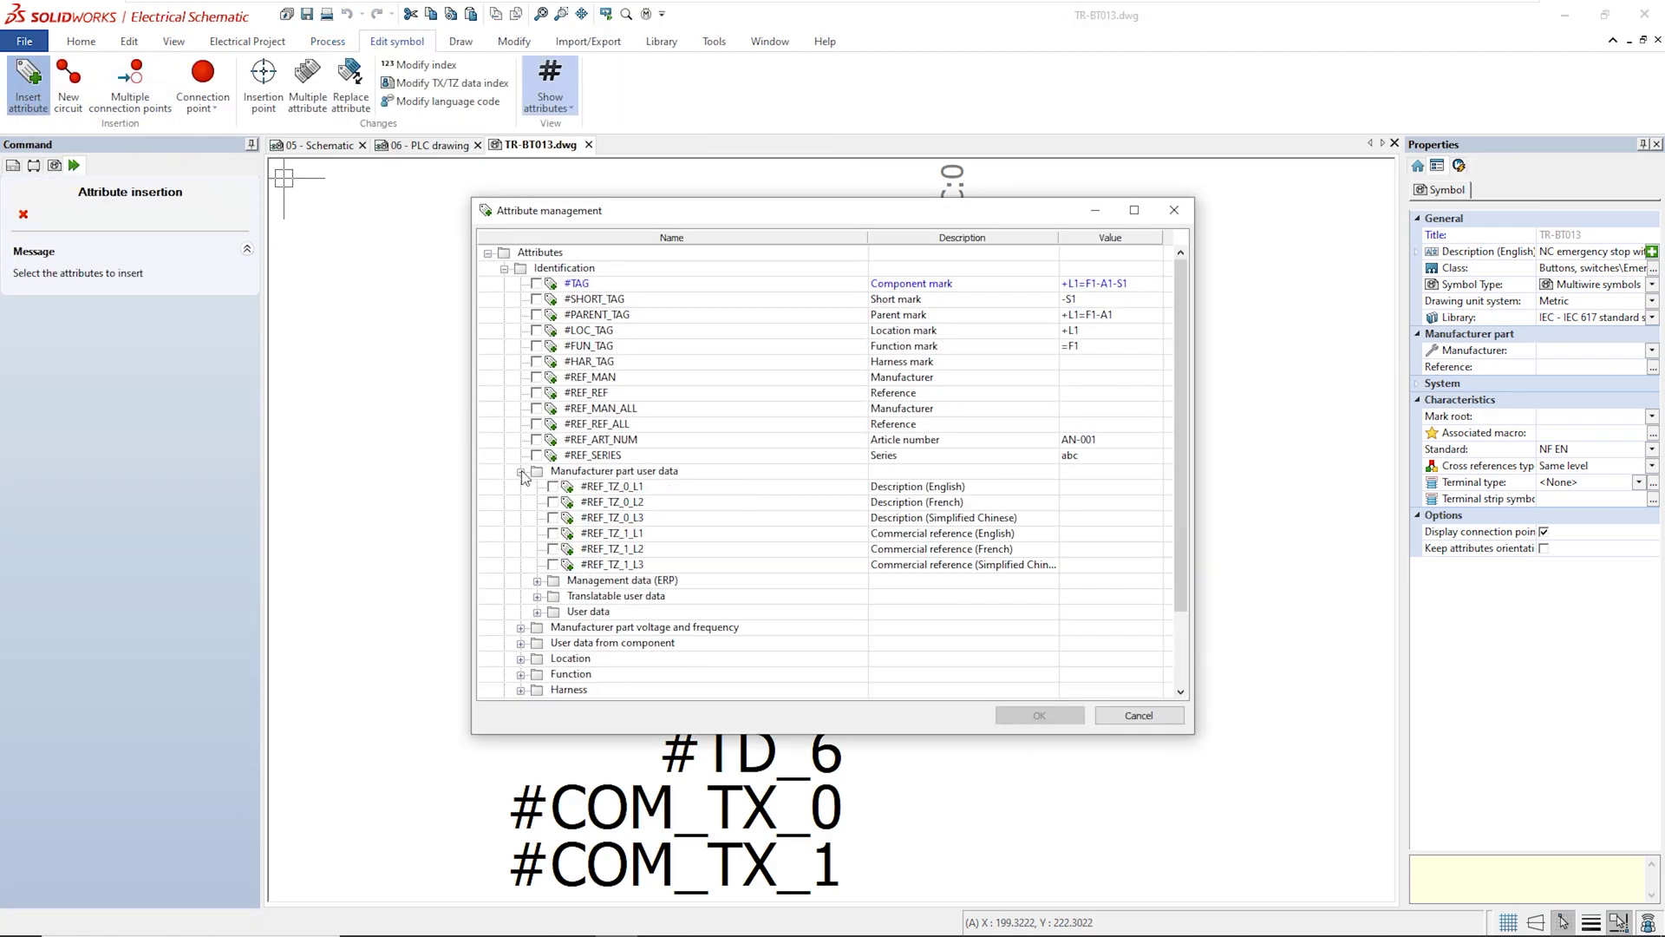
pyautogui.click(537, 596)
pyautogui.click(570, 613)
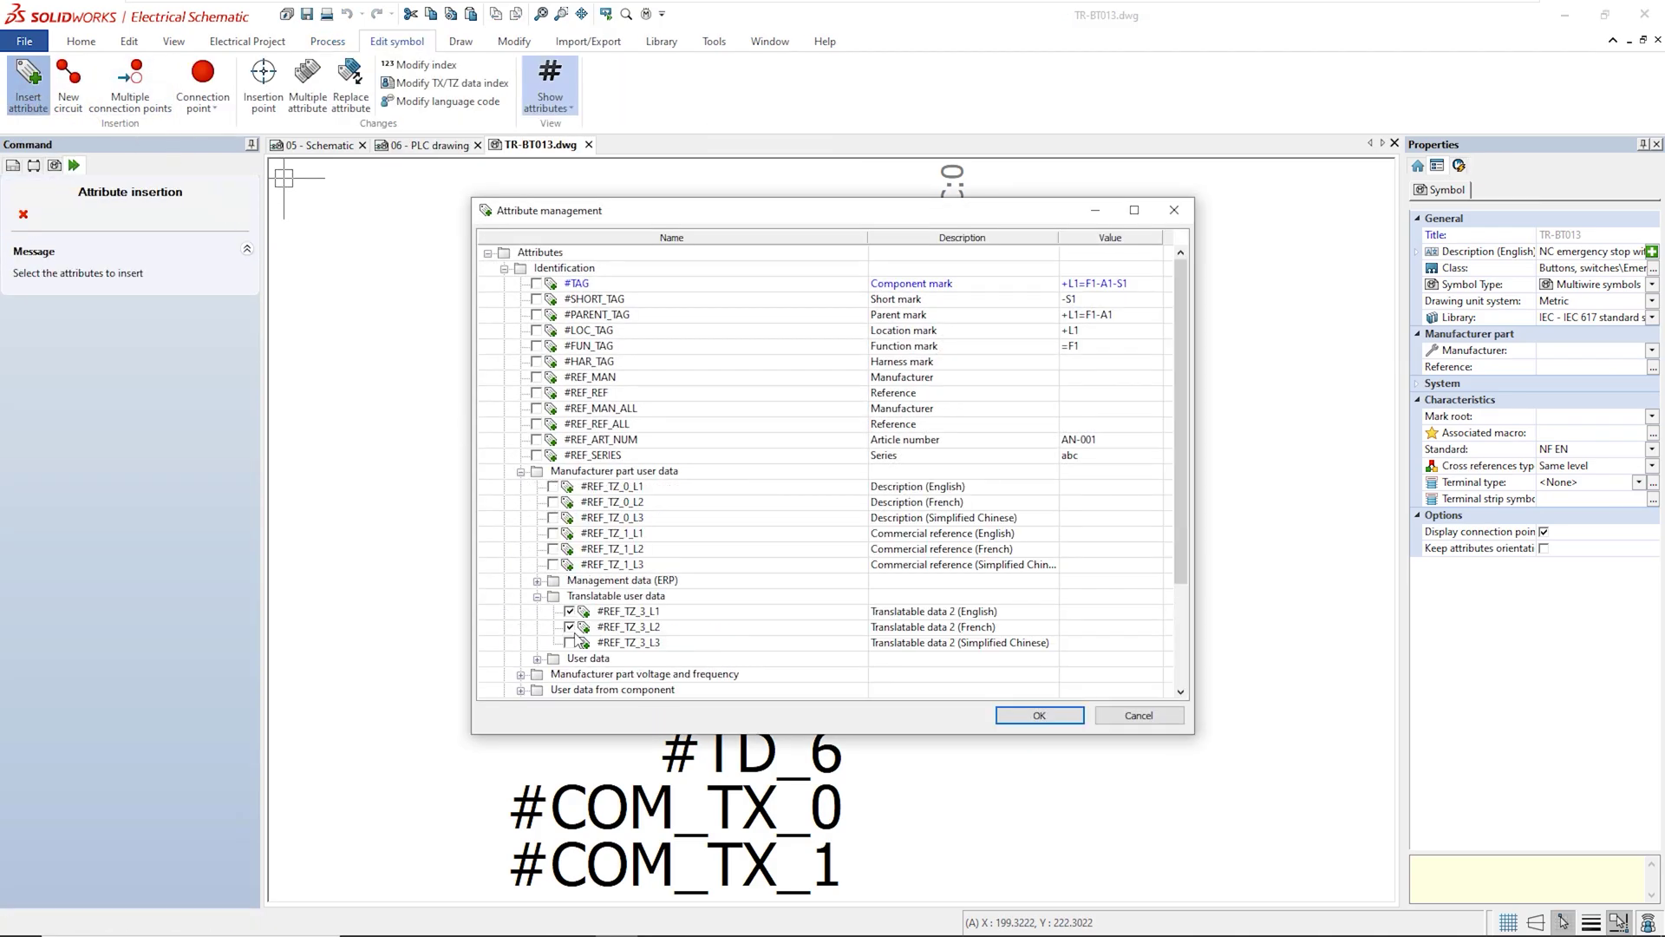
pyautogui.click(1040, 715)
pyautogui.scroll(-2, 938, 550)
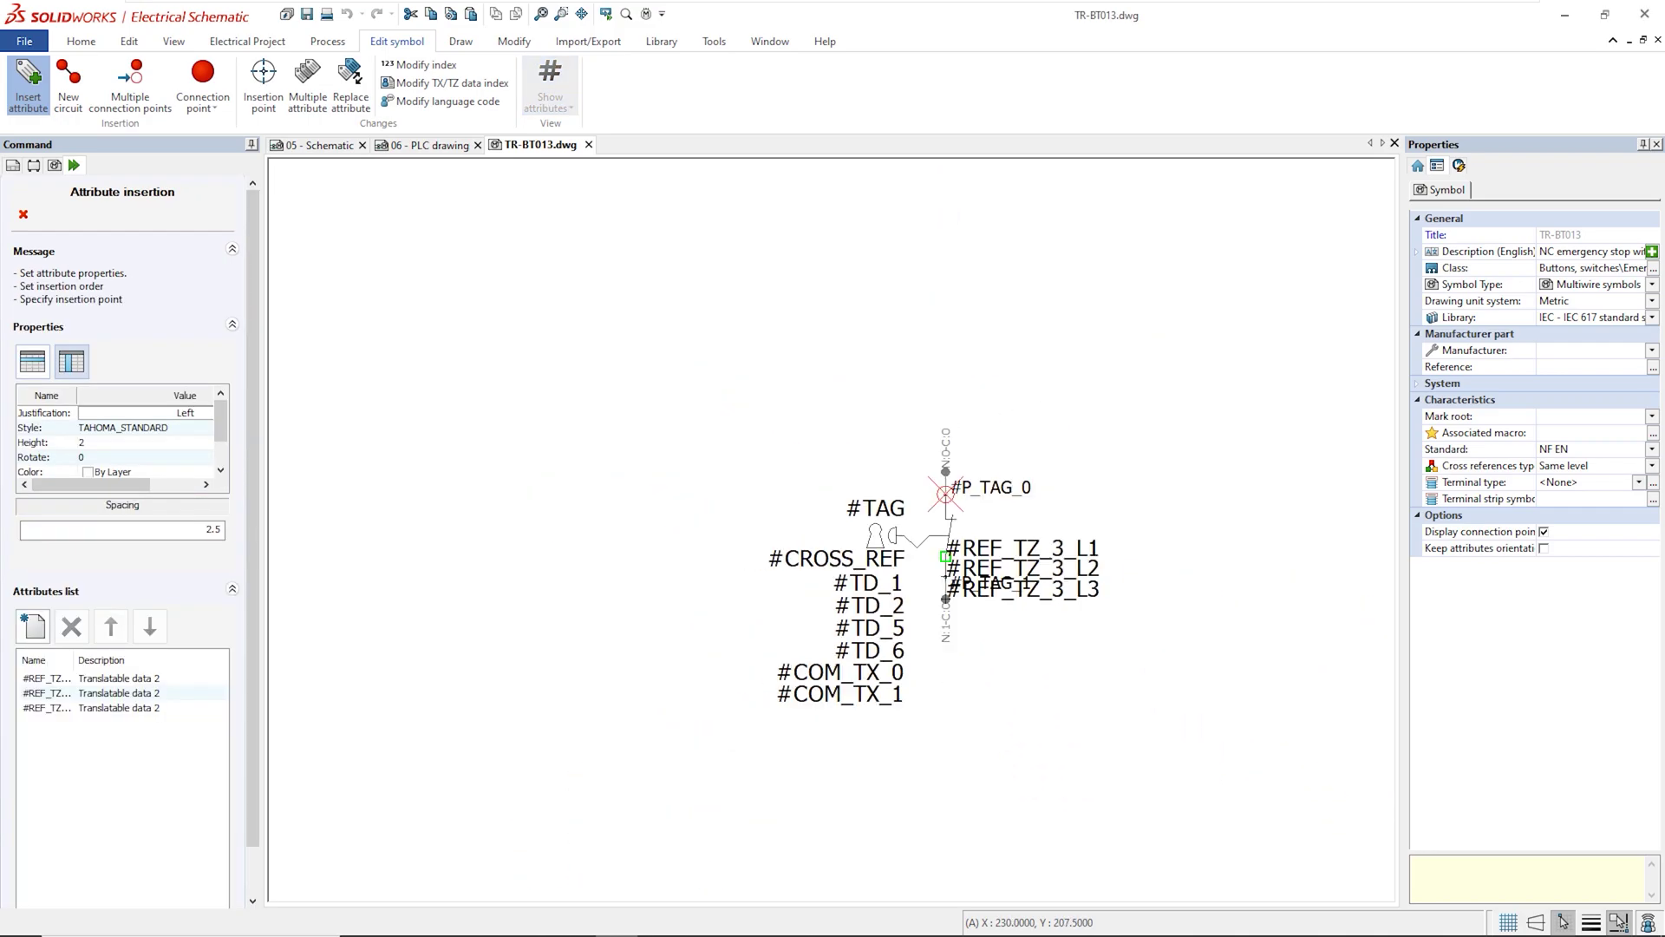
pyautogui.scroll(3, 783, 686)
pyautogui.click(764, 674)
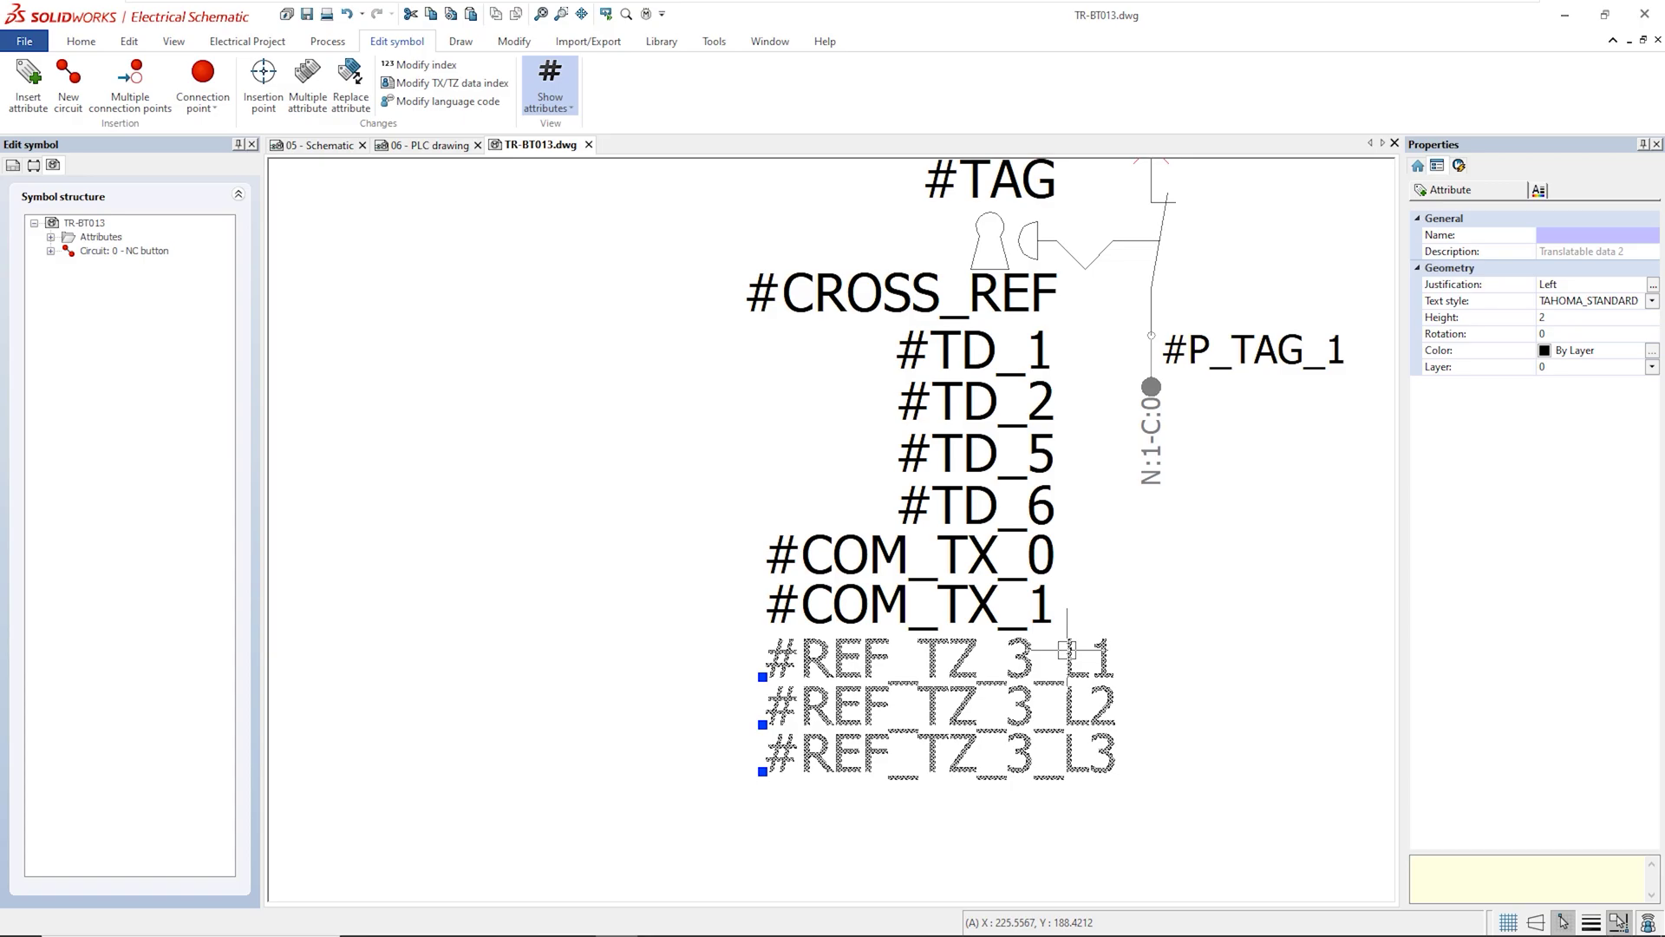
# Change the three attributes' data index to 0, making them #REF_TZ_0_L1–L3
pyautogui.rightClick(1067, 650)
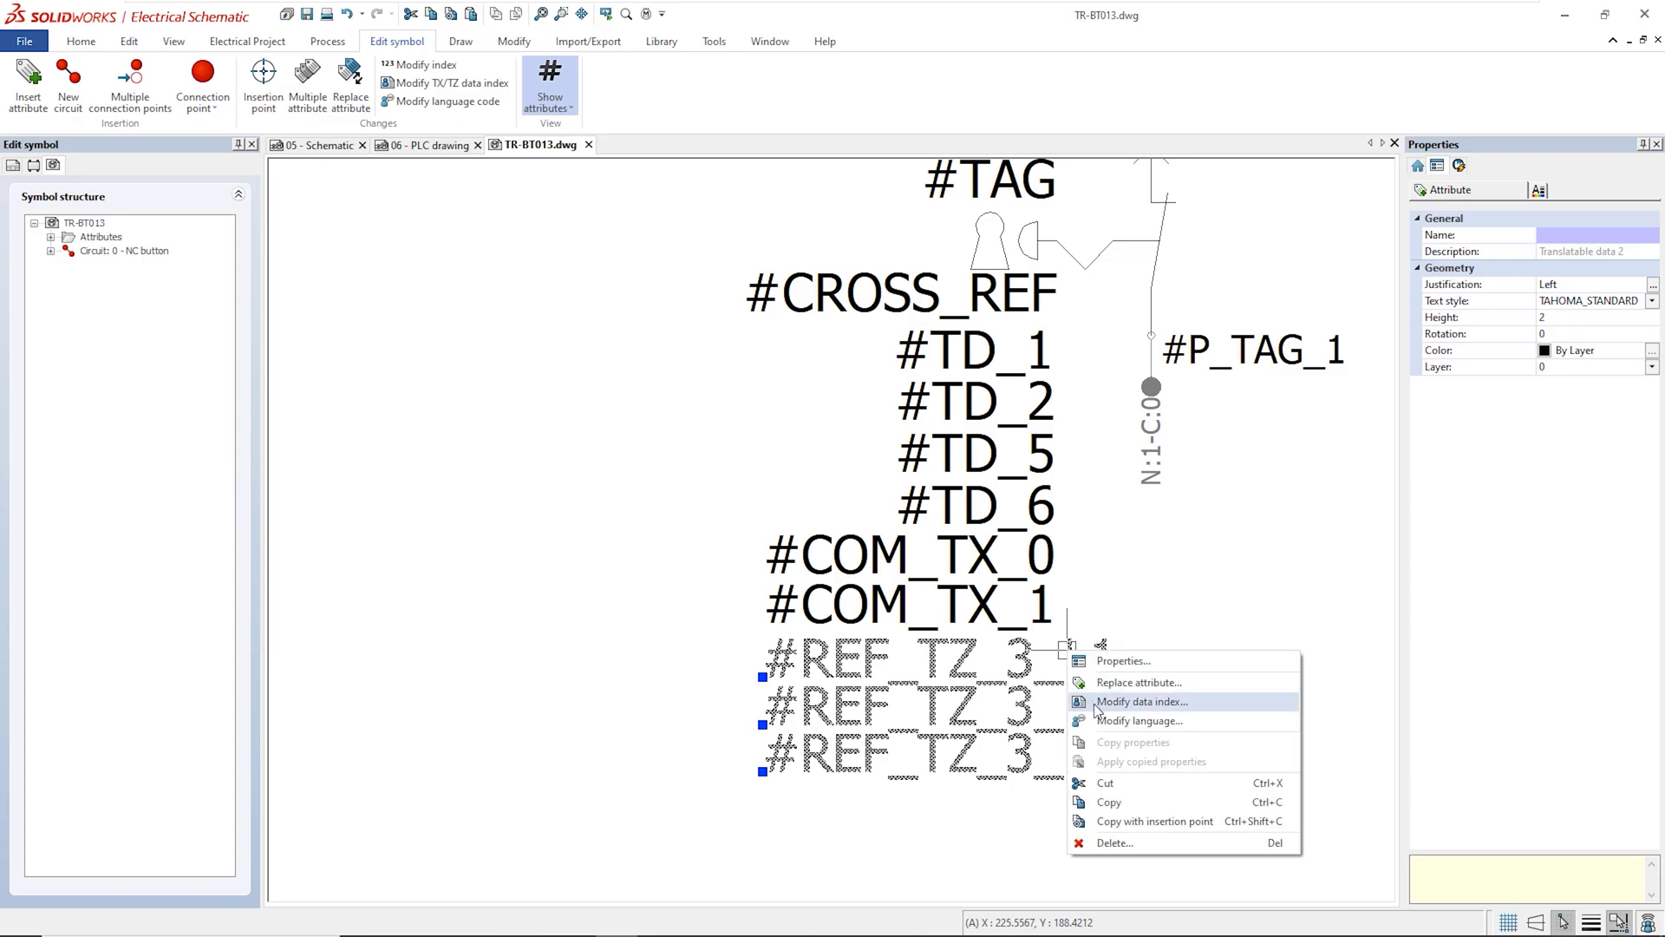
pyautogui.click(1162, 702)
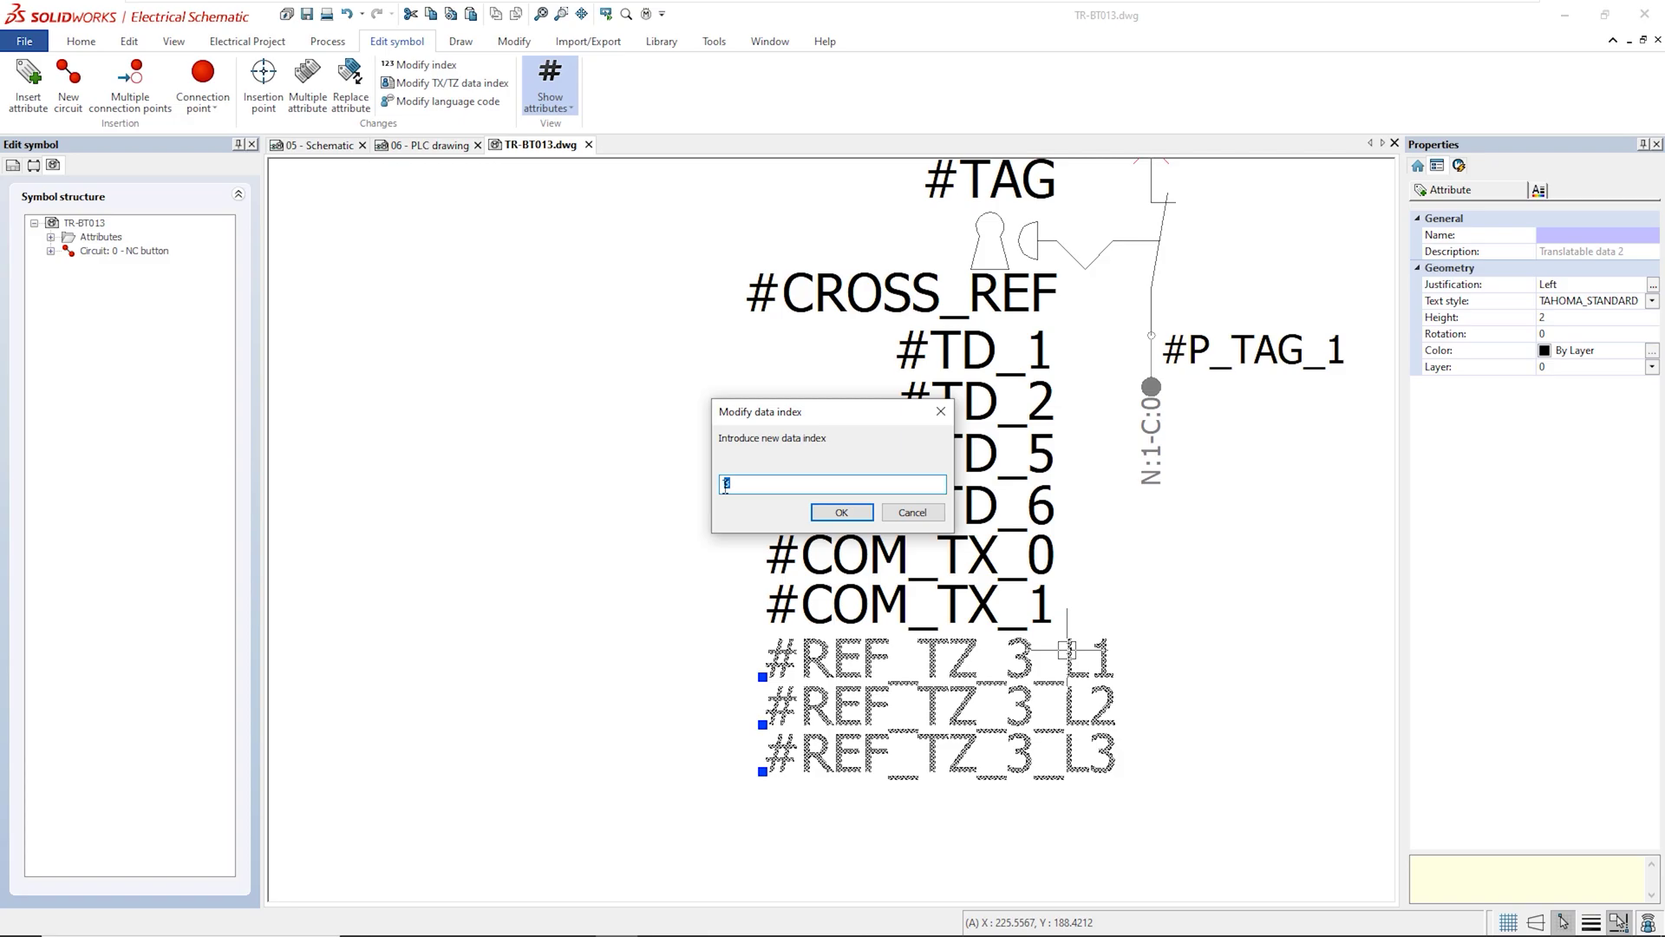
pyautogui.write('0')
pyautogui.click(841, 512)
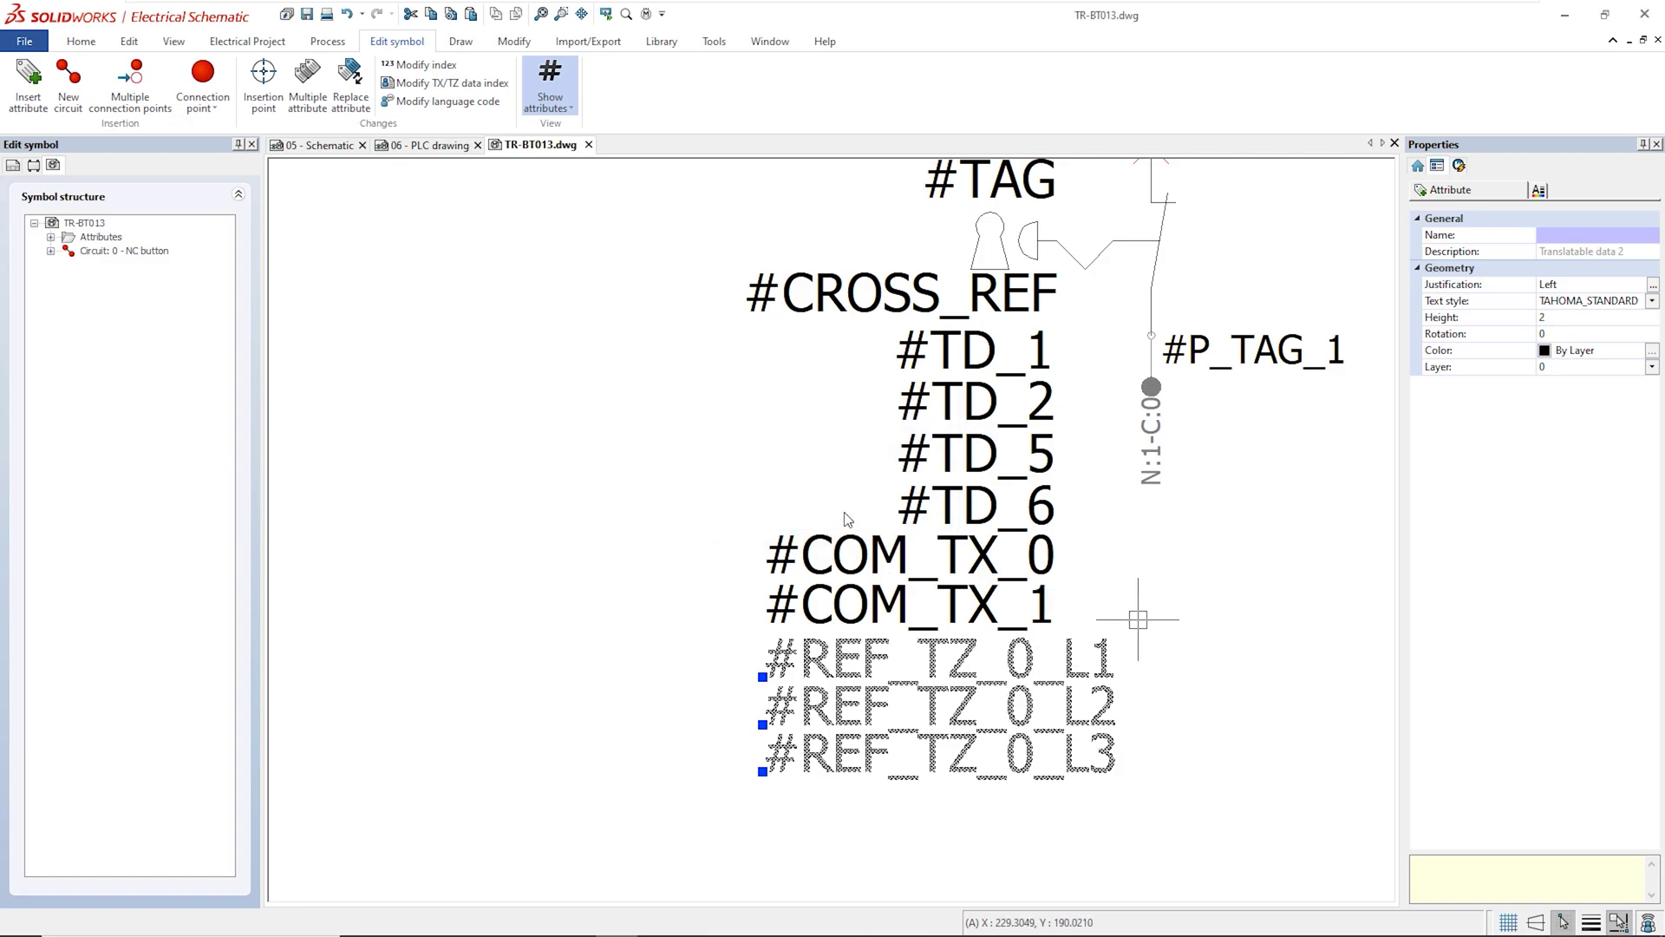
# Check that #REF_TZ_0_L3 stays on Language 3 without changing it
pyautogui.click(1105, 752)
pyautogui.rightClick(1101, 751)
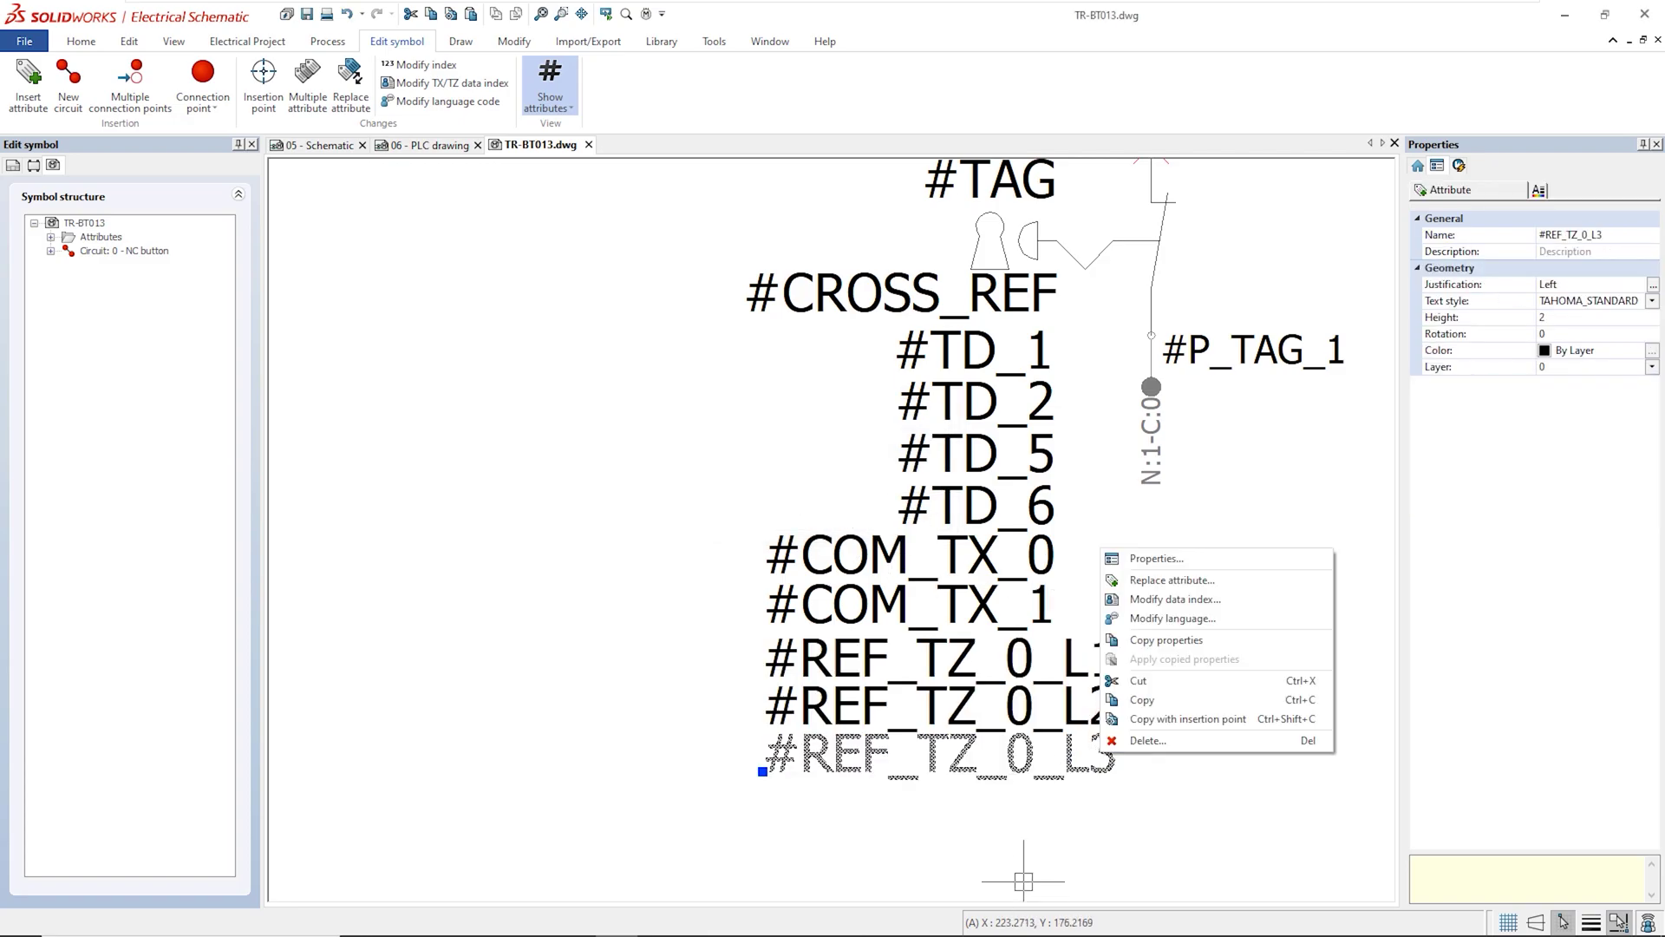
pyautogui.click(1225, 617)
pyautogui.click(939, 477)
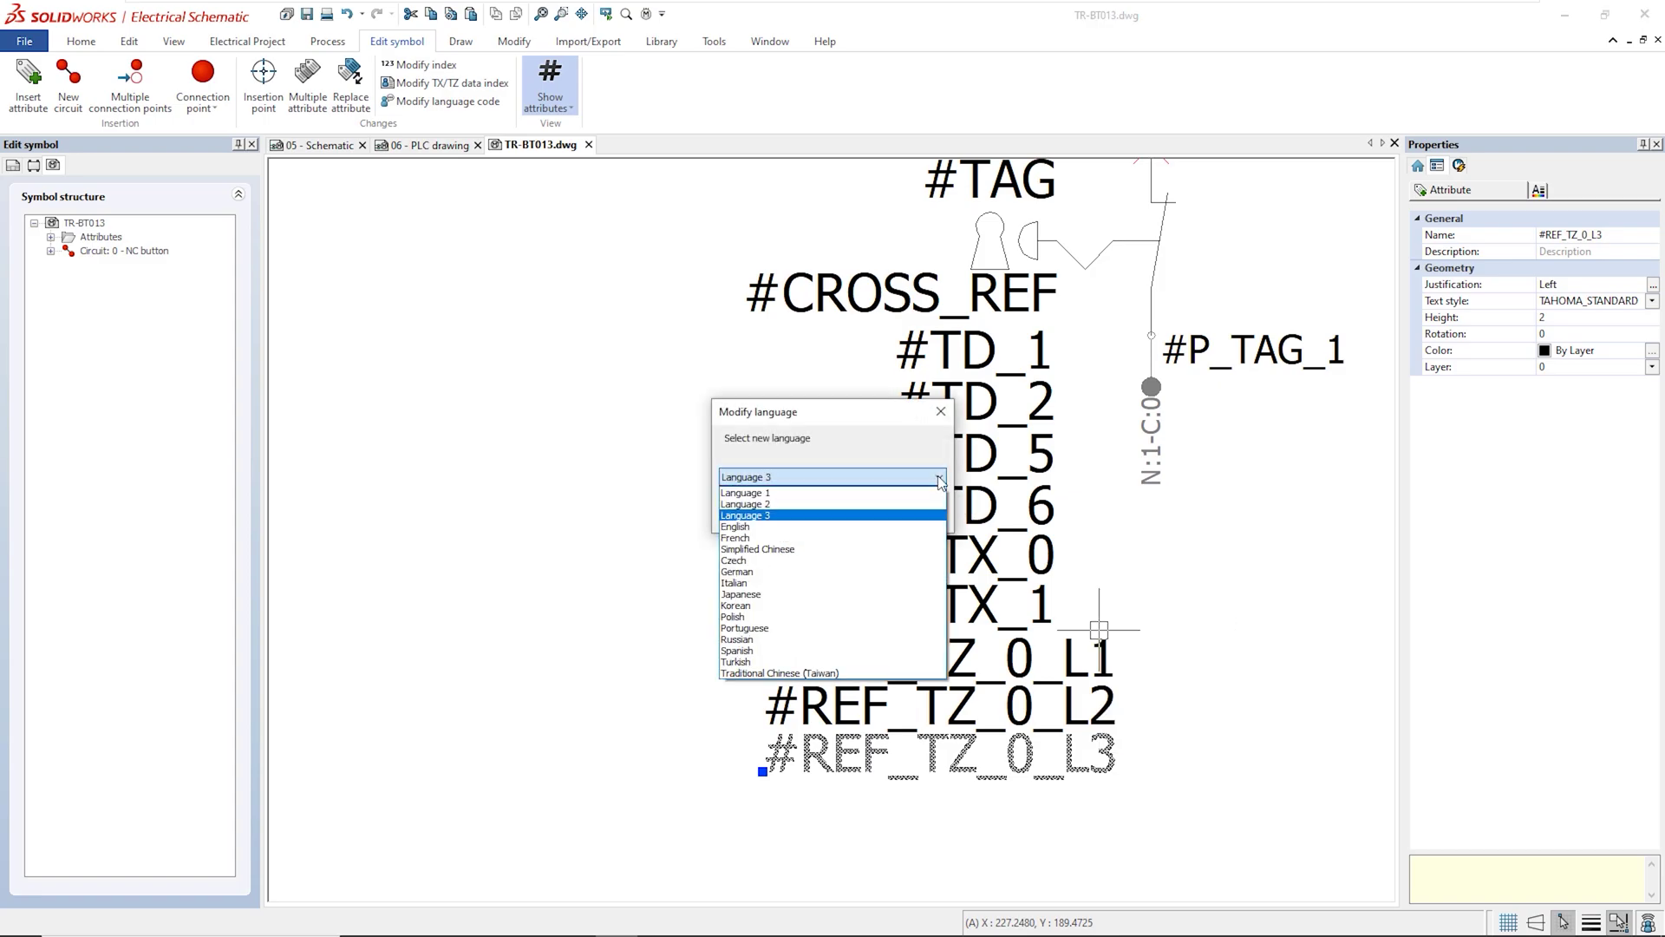
pyautogui.click(940, 479)
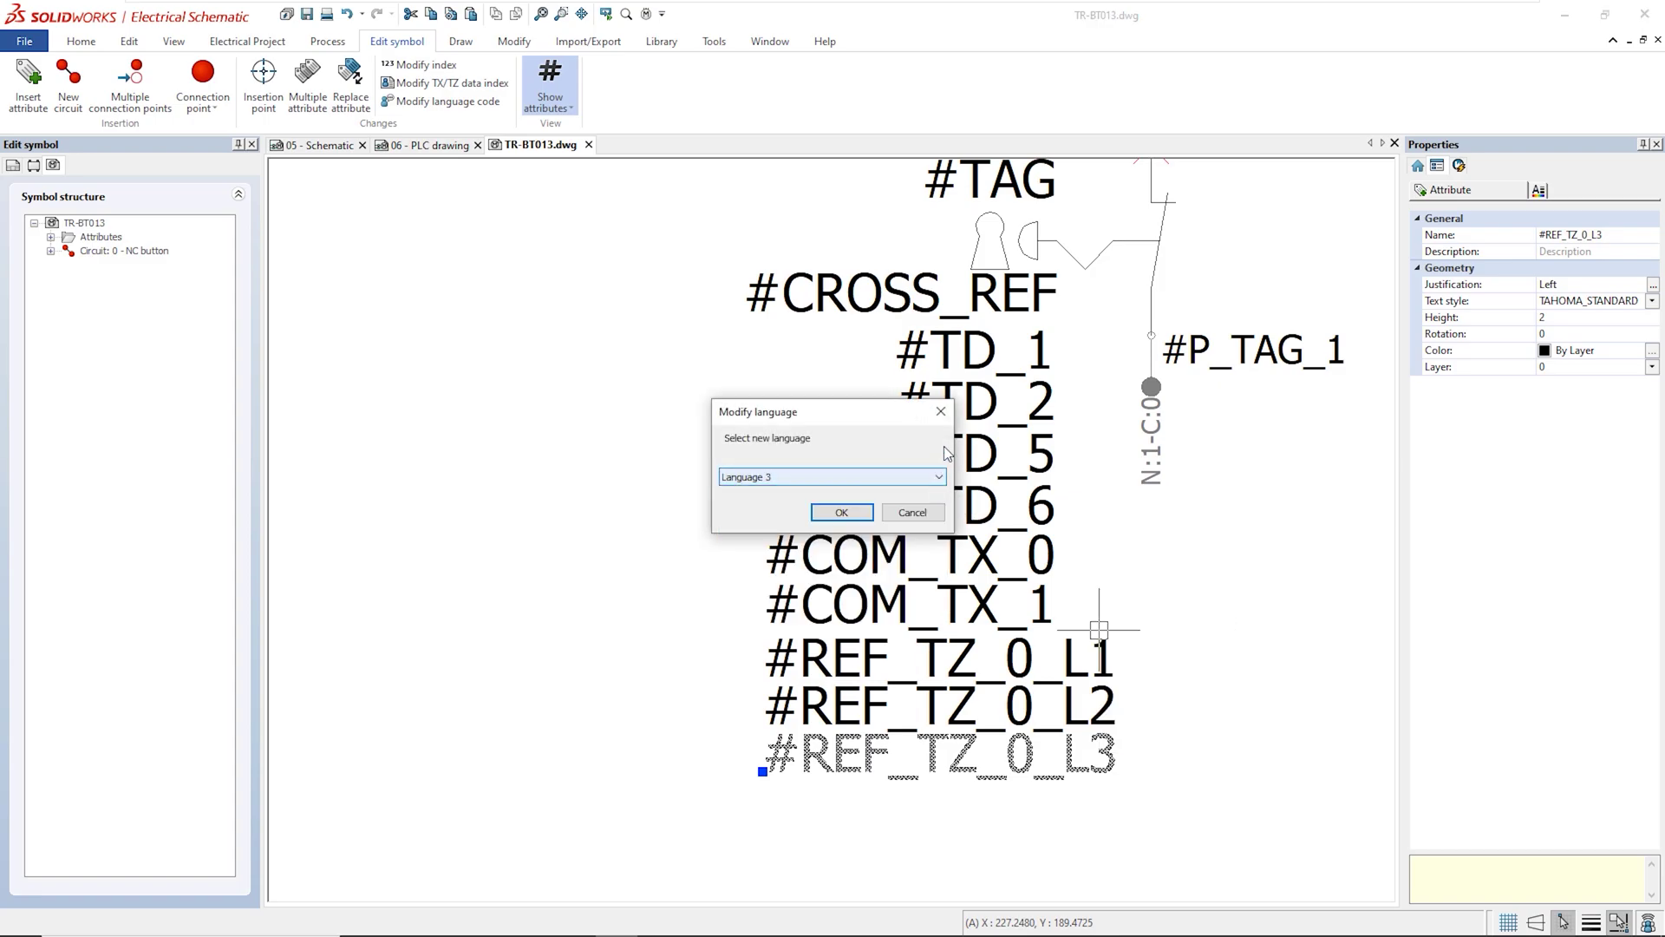
pyautogui.click(935, 509)
# Save the symbol and return to the 06 - PLC drawing page
pyautogui.middleClick(763, 482)
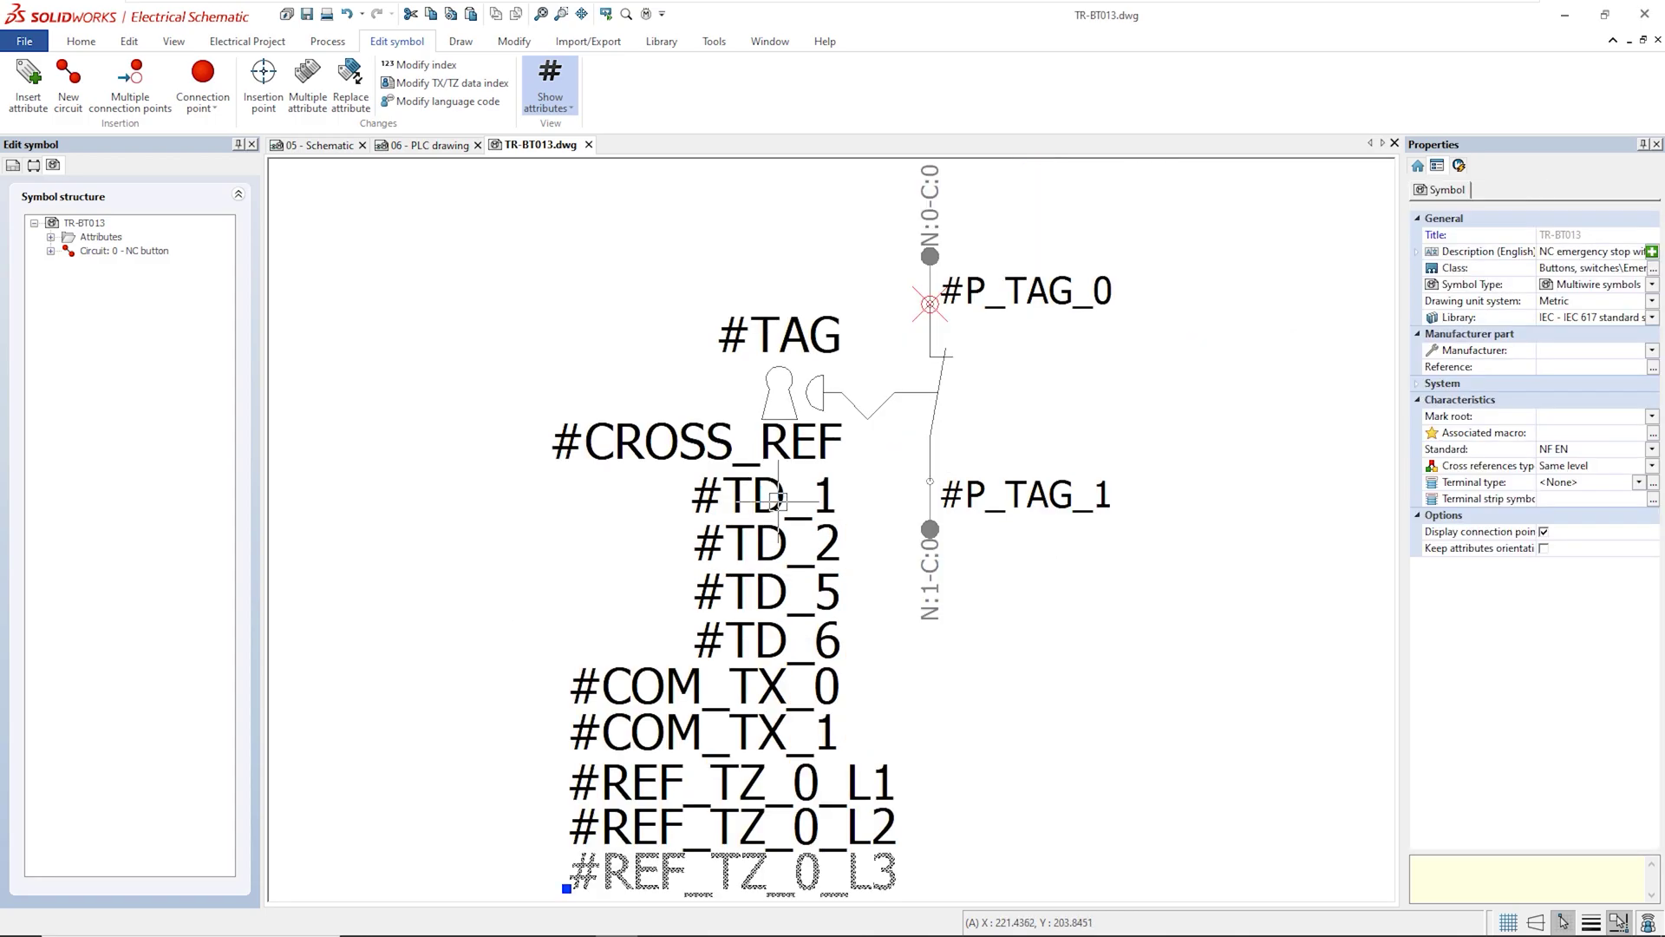
pyautogui.click(308, 15)
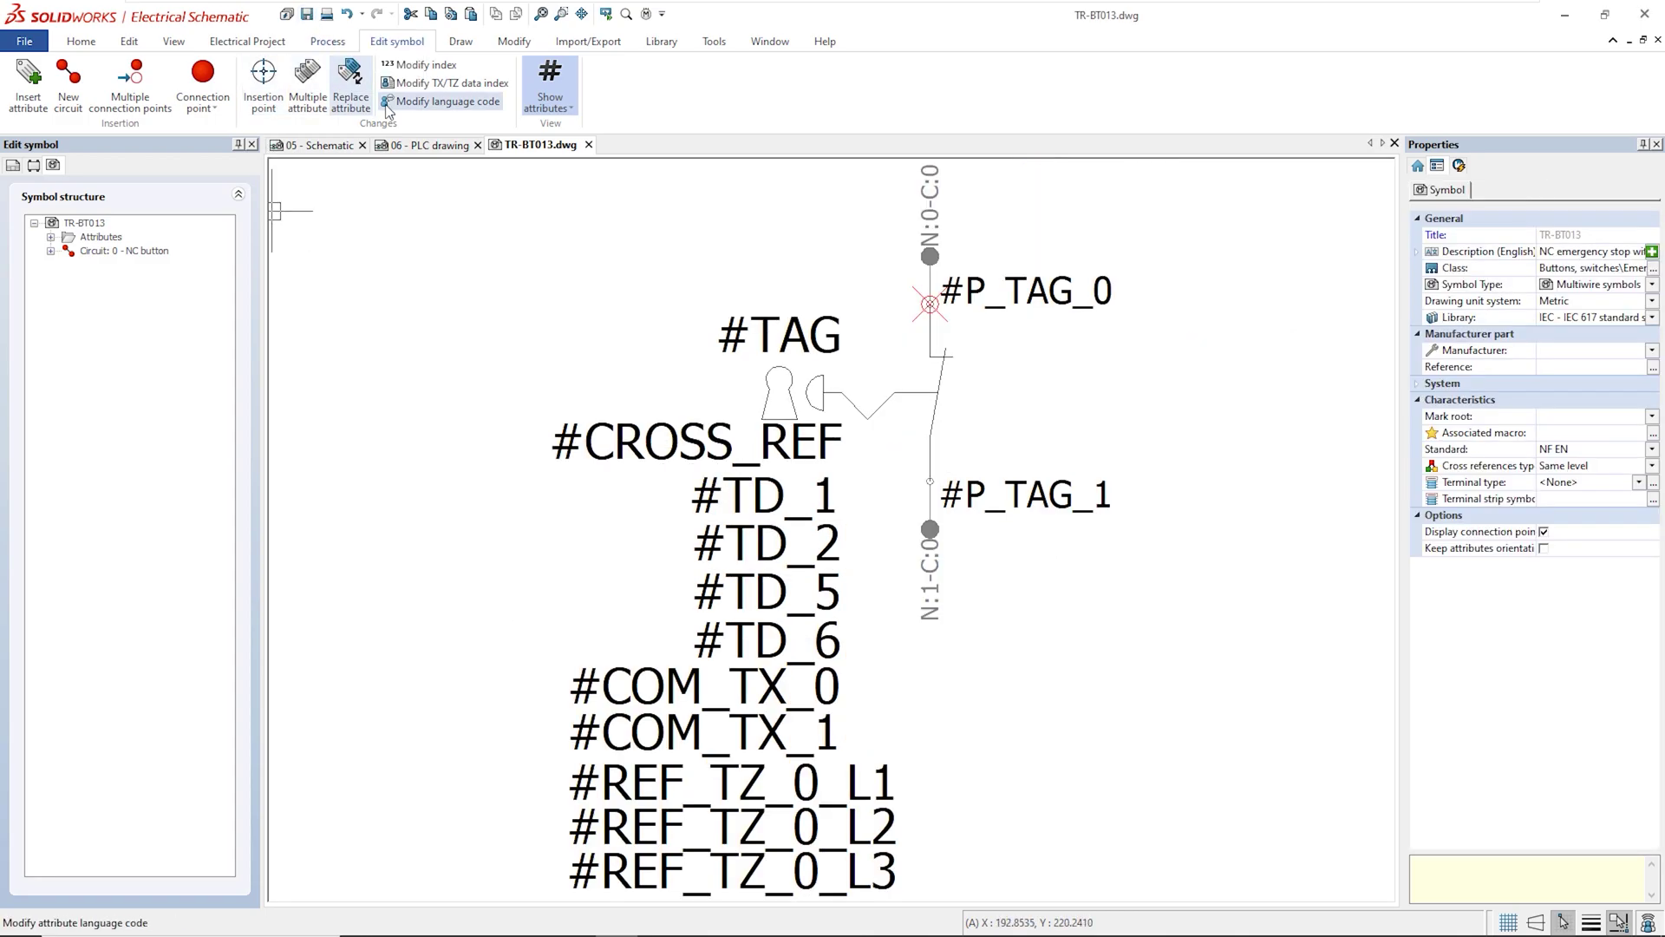
pyautogui.click(429, 145)
# Update the -S7 push button to the edited symbol and clear the selection
pyautogui.rightClick(861, 437)
pyautogui.moveTo(911, 525)
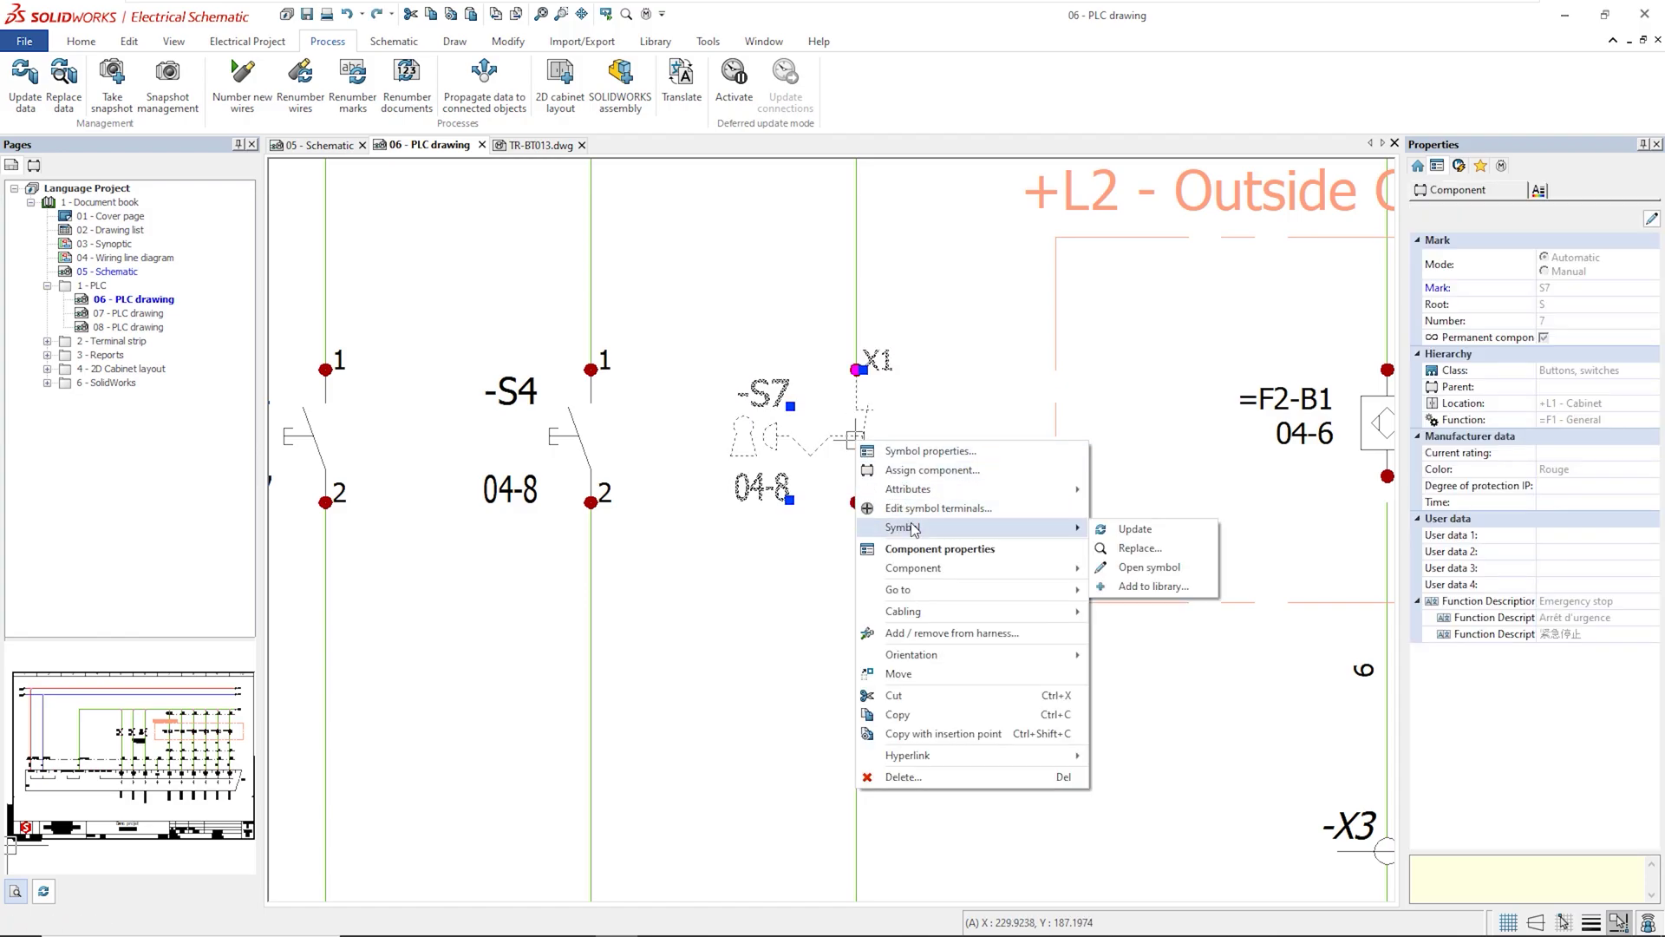
pyautogui.click(1162, 531)
pyautogui.press('Escape')
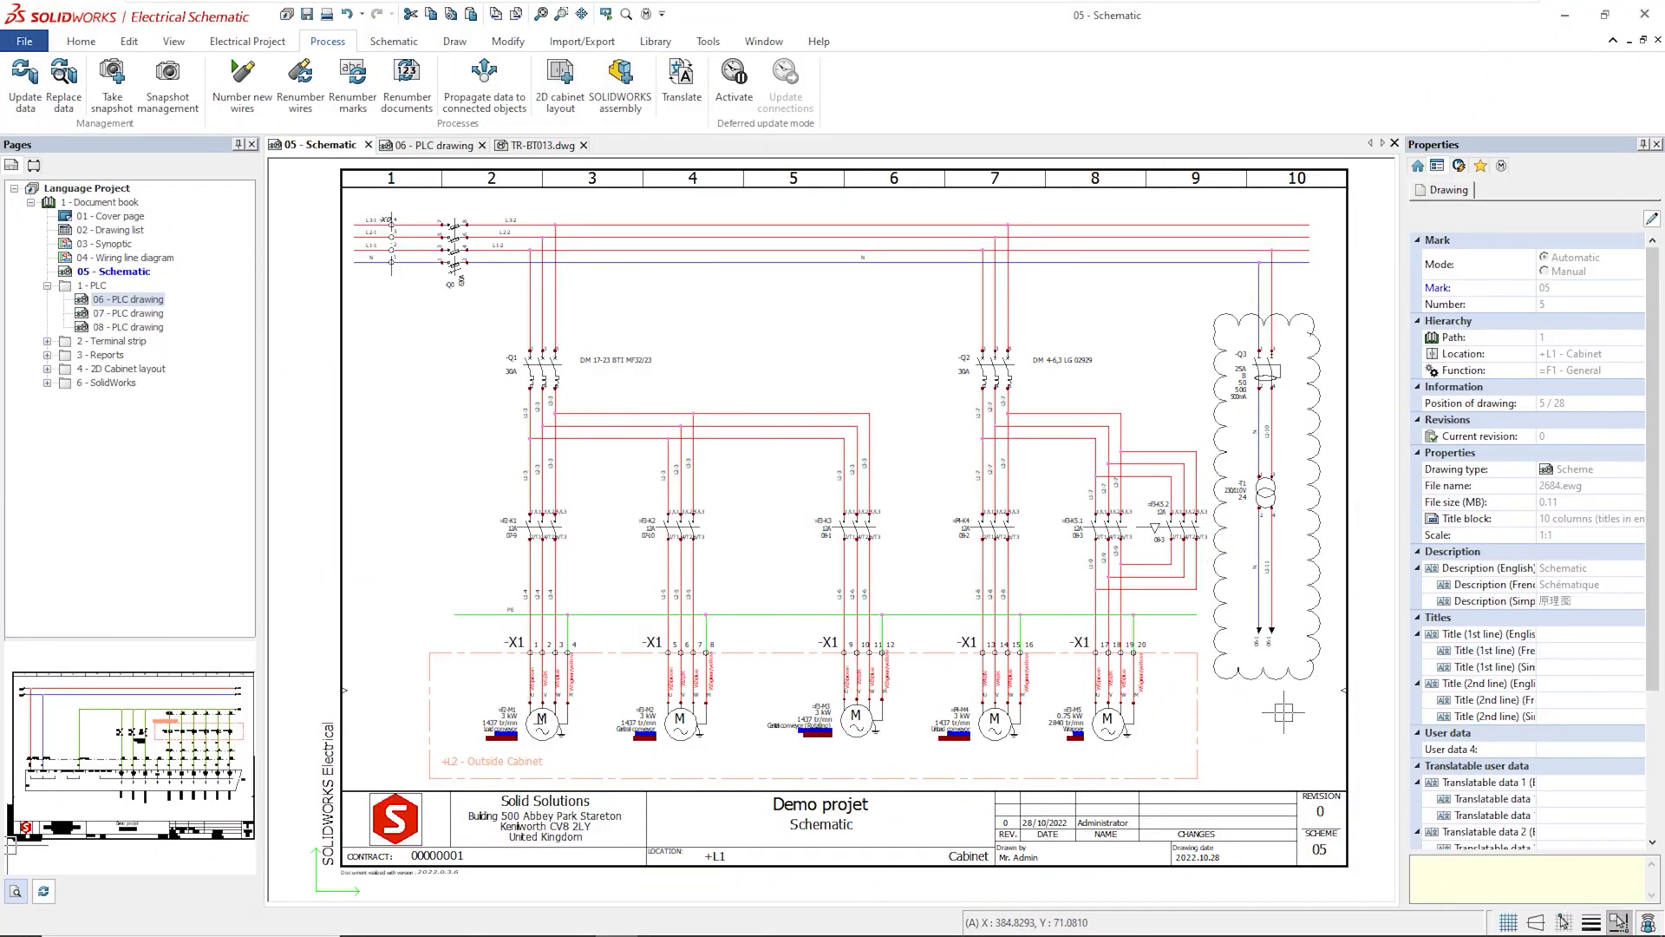
# Zoom to the -X1 terminals 17–20 on the 05 - Schematic page
pyautogui.scroll(5, 1292, 710)
pyautogui.scroll(2, 1295, 711)
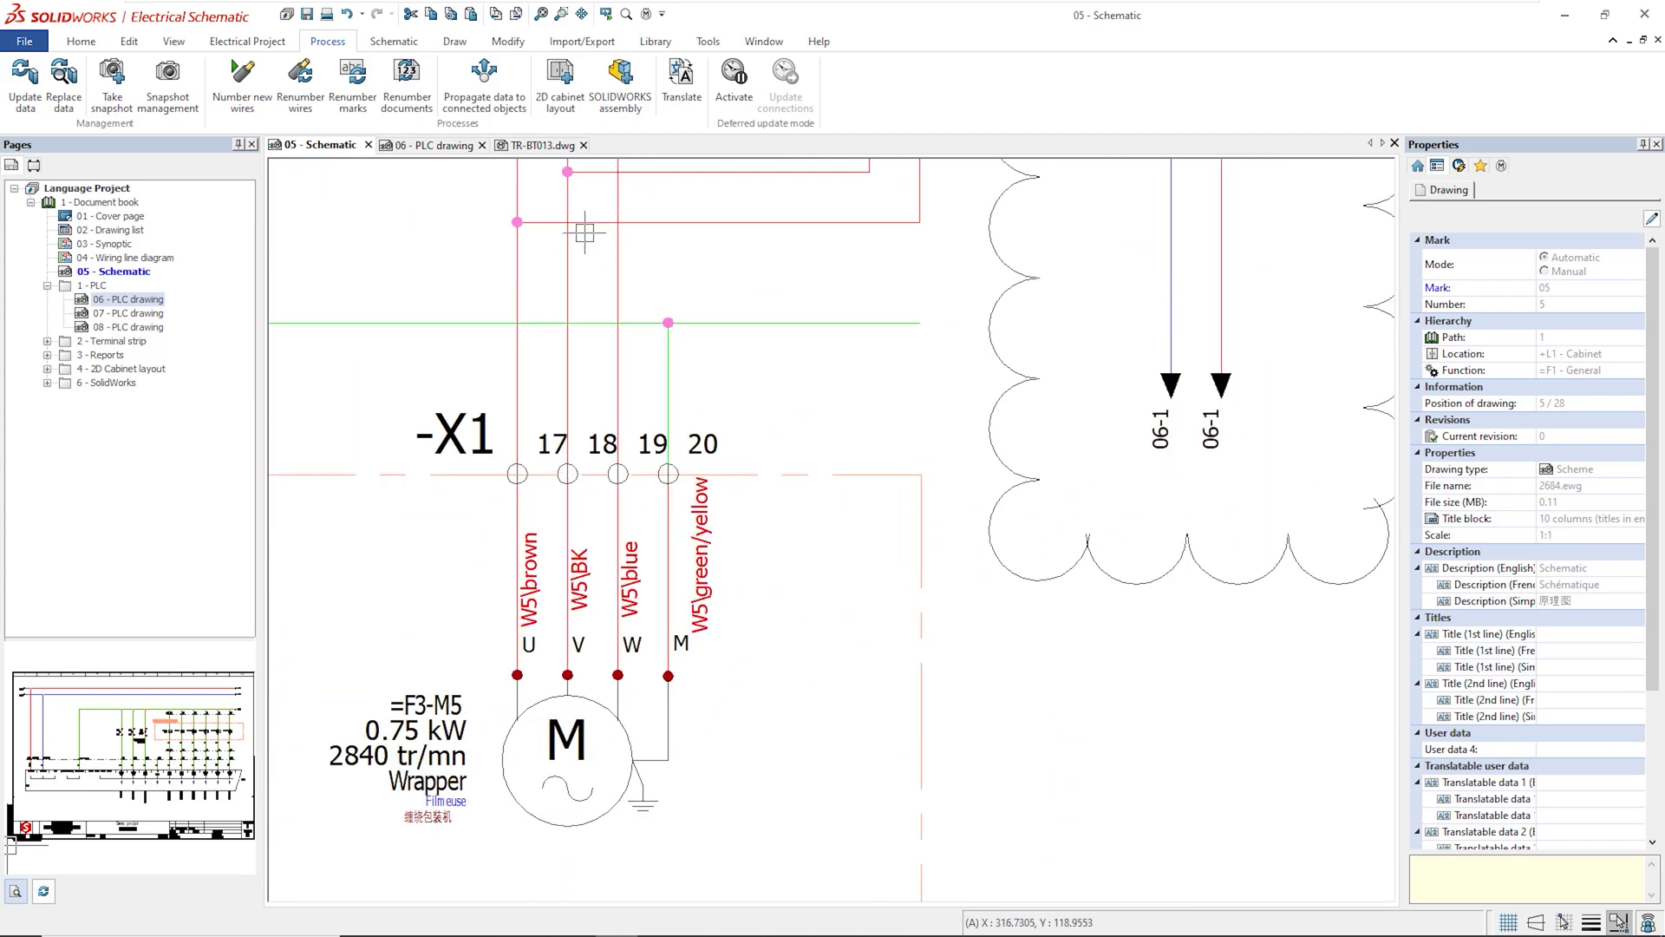
pyautogui.click(456, 45)
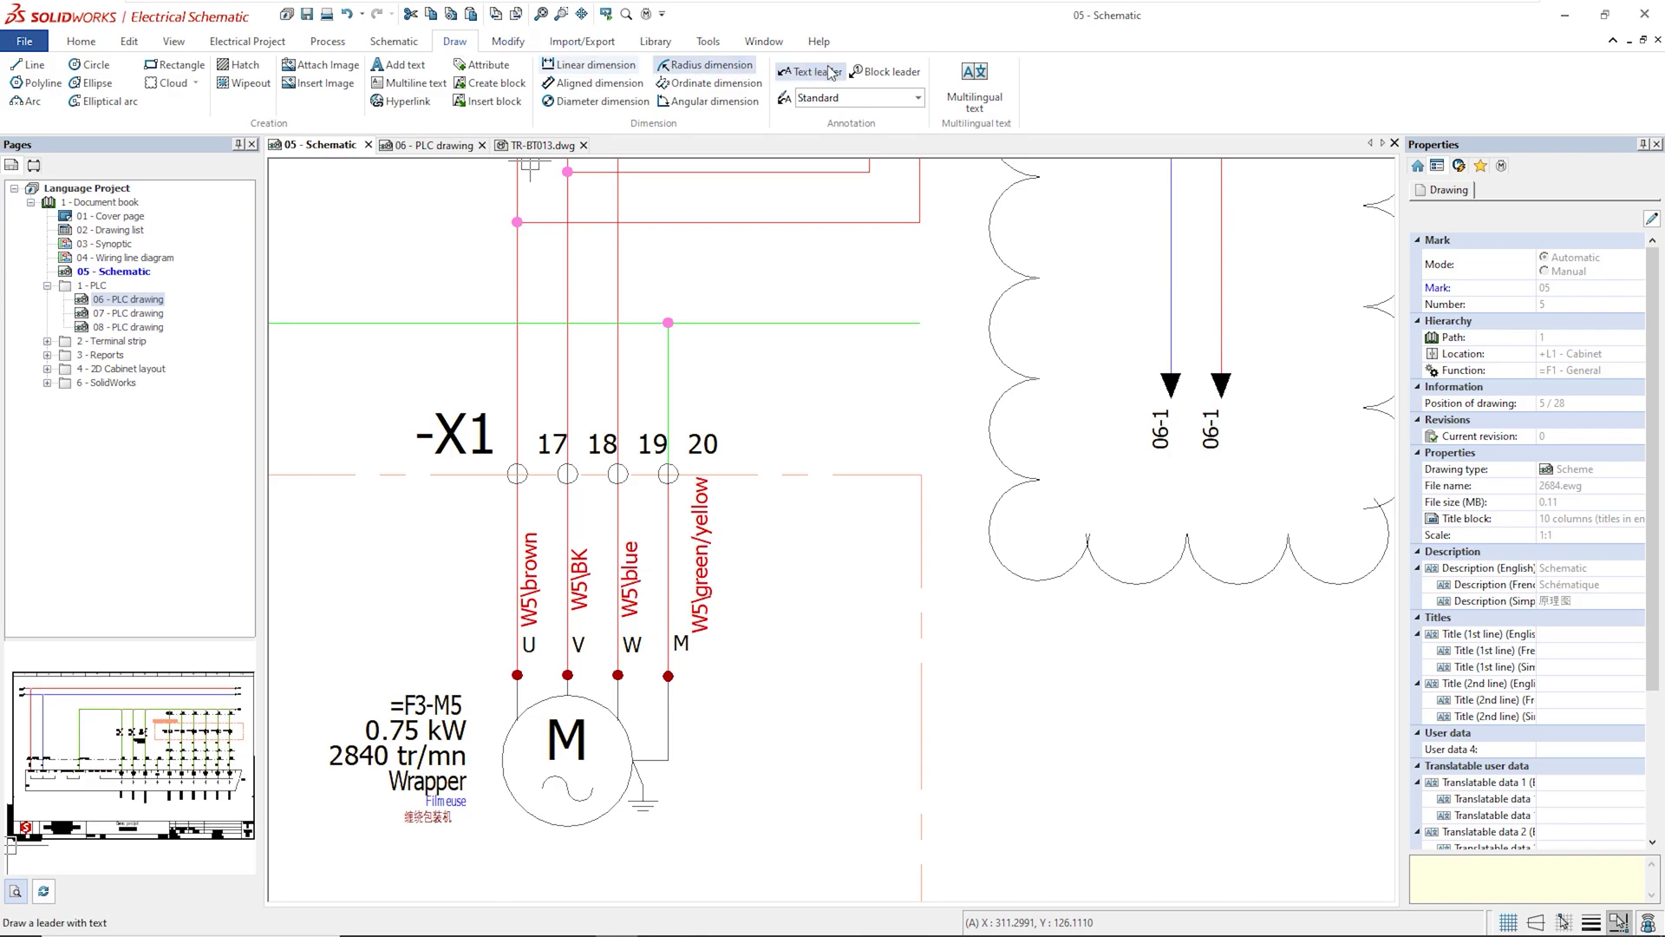
# Place a multilingual note 'To check' (Vérifier / 去检查) right of the -X1 terminals
pyautogui.click(975, 85)
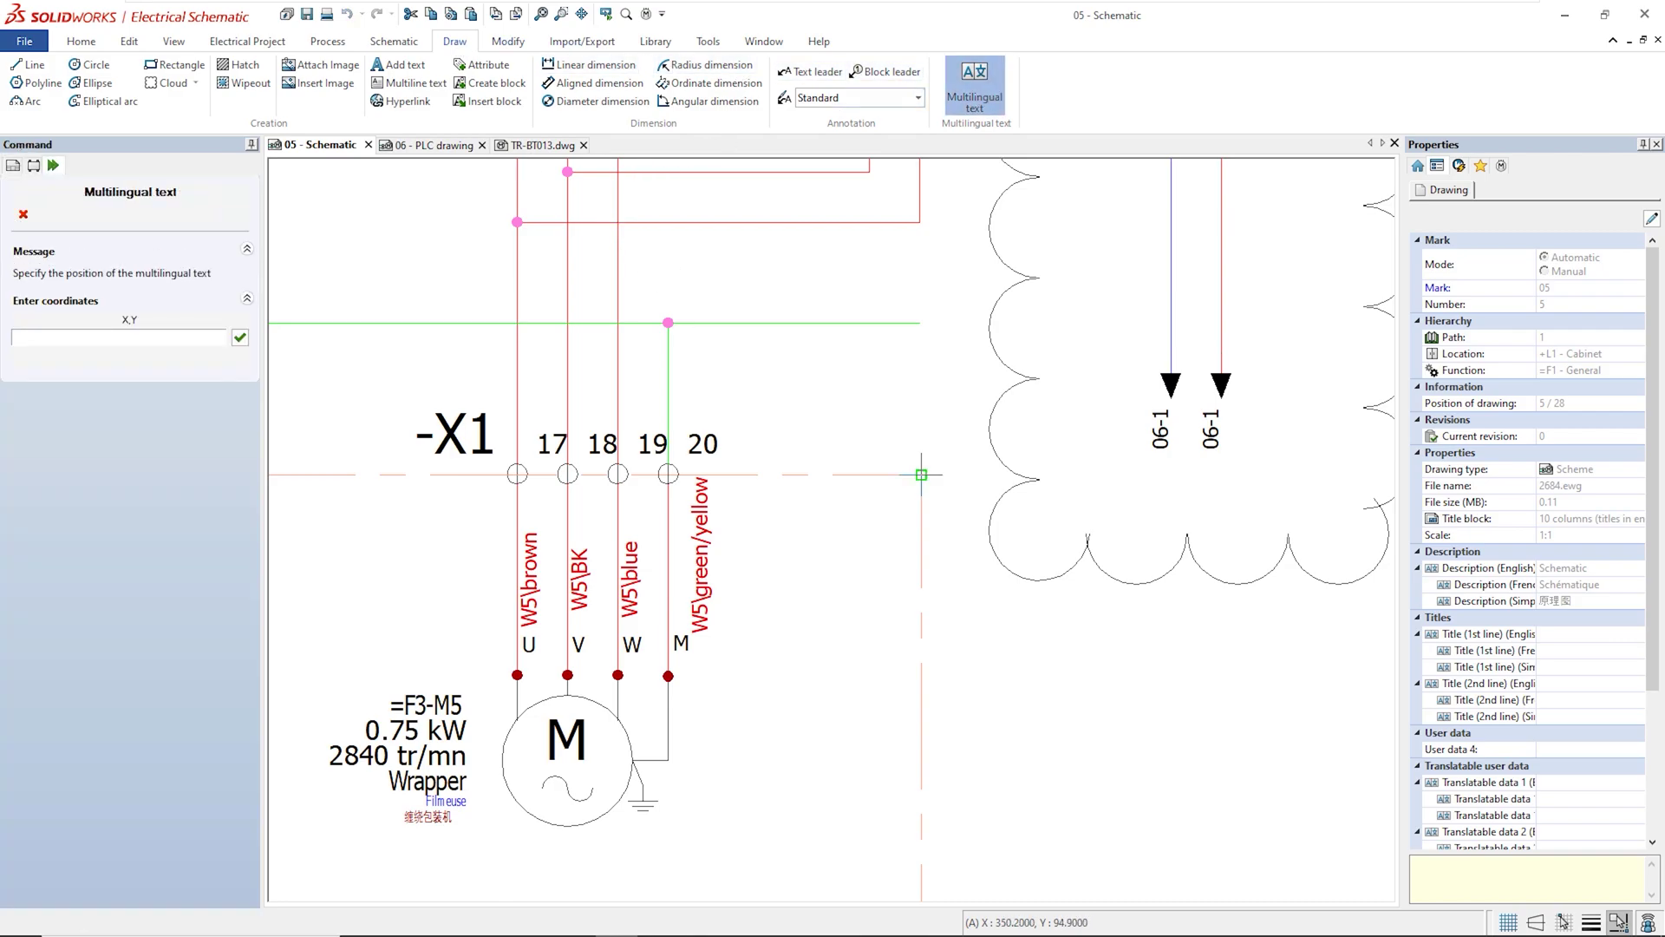
pyautogui.click(1084, 635)
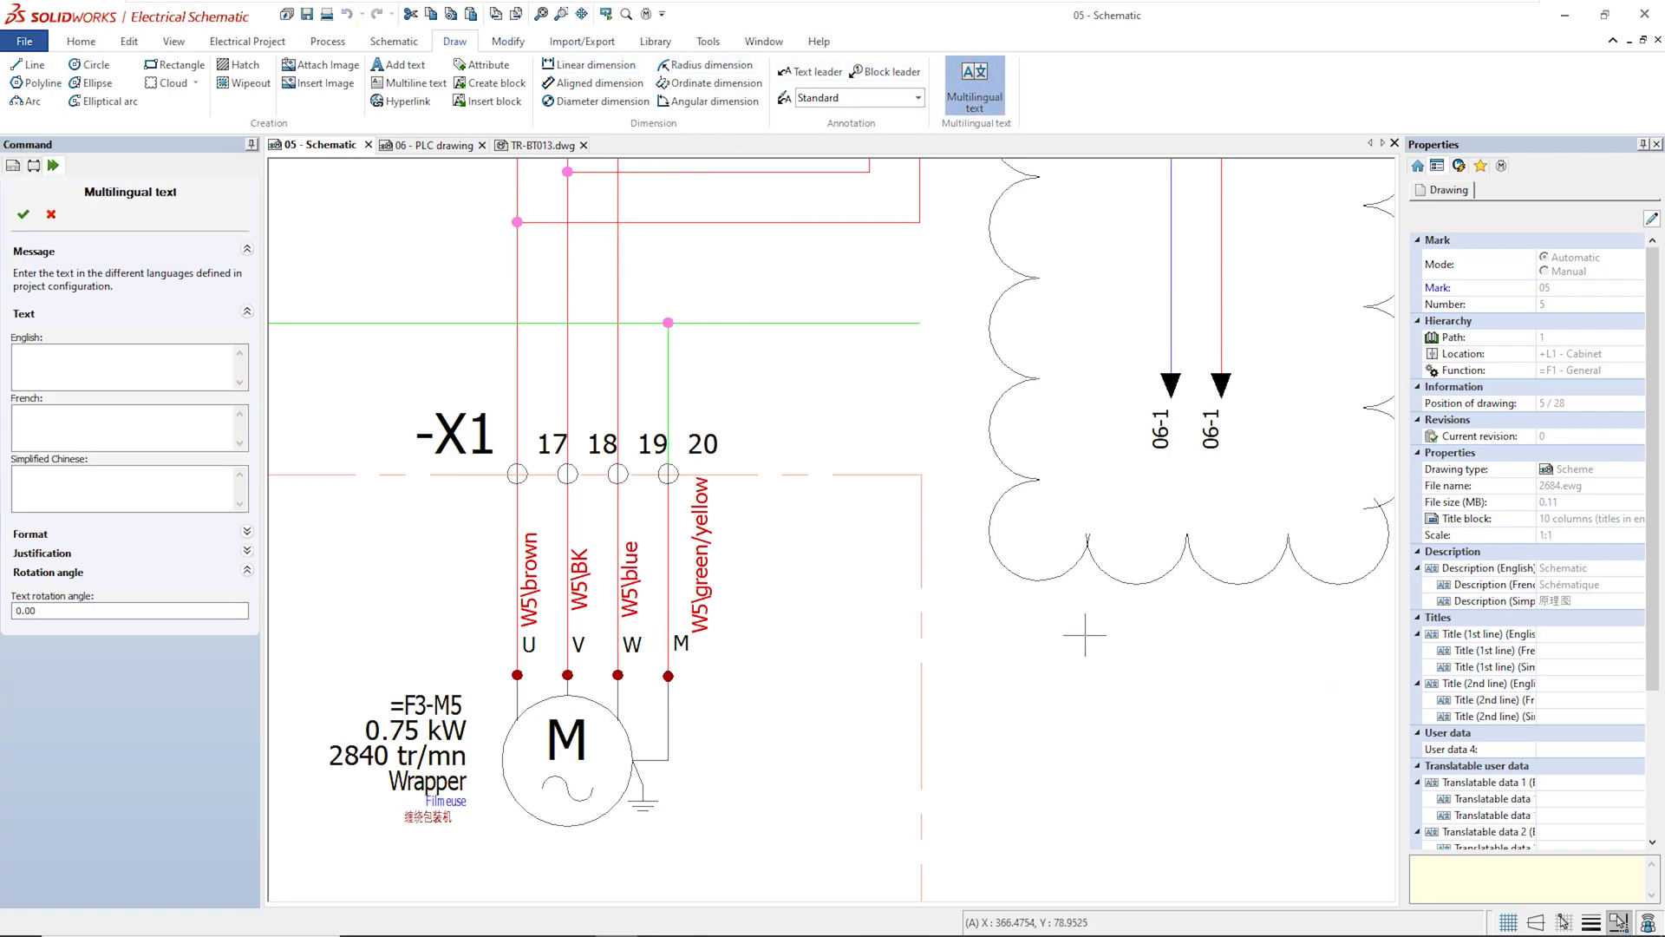
pyautogui.click(112, 364)
pyautogui.write('To check')
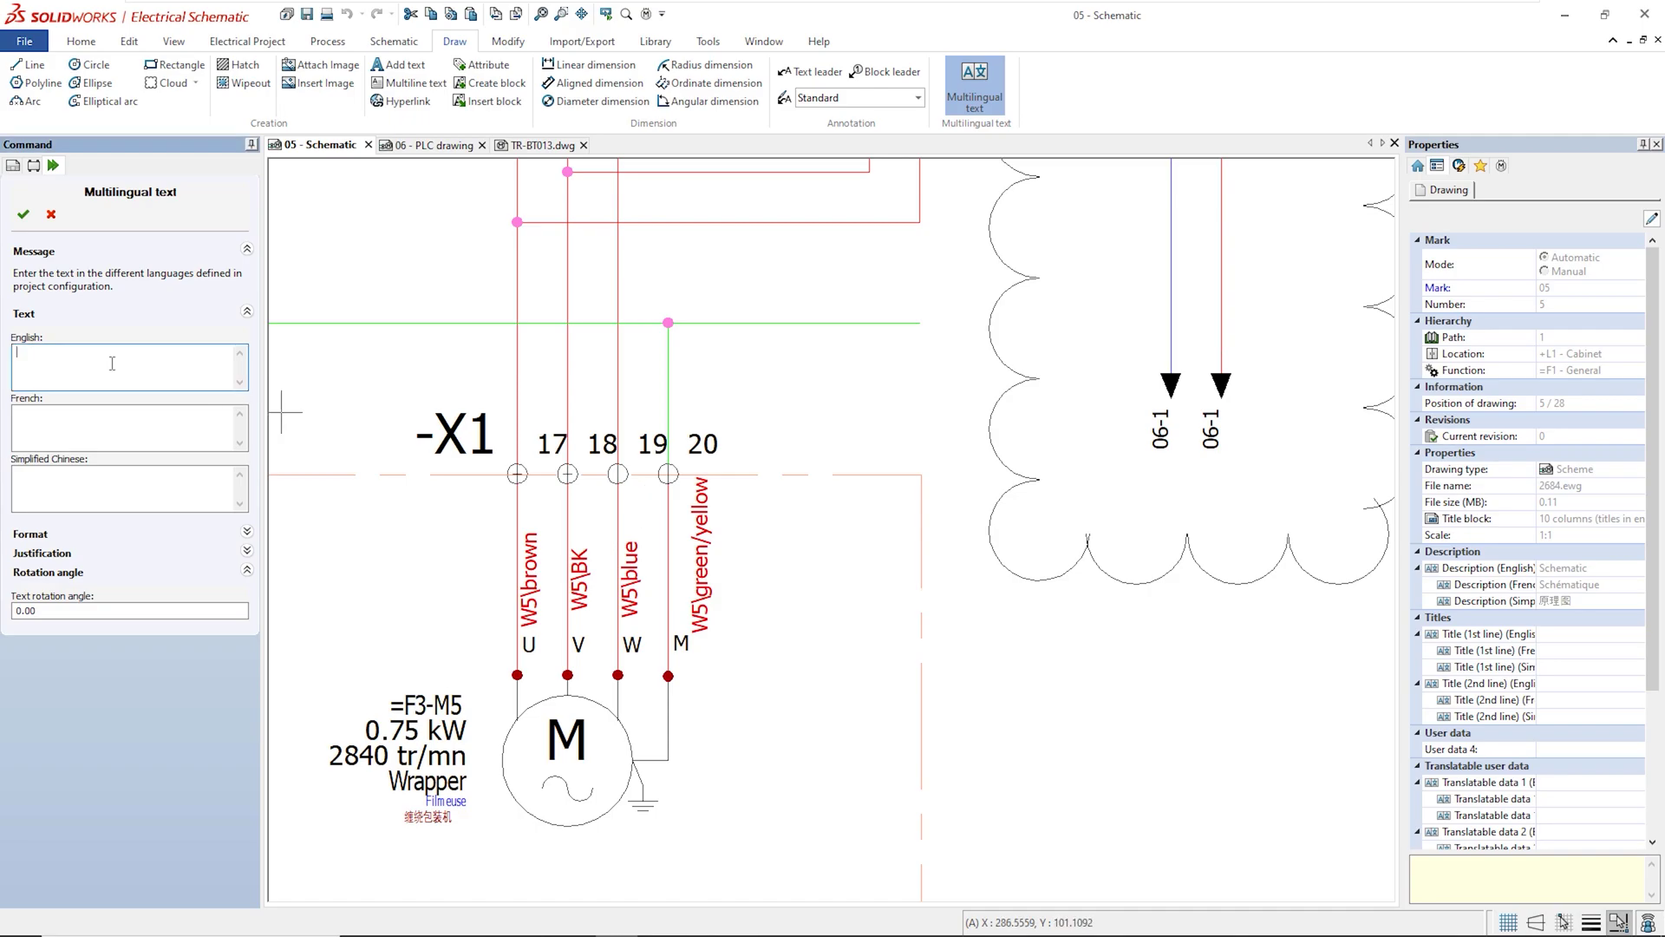
pyautogui.click(24, 215)
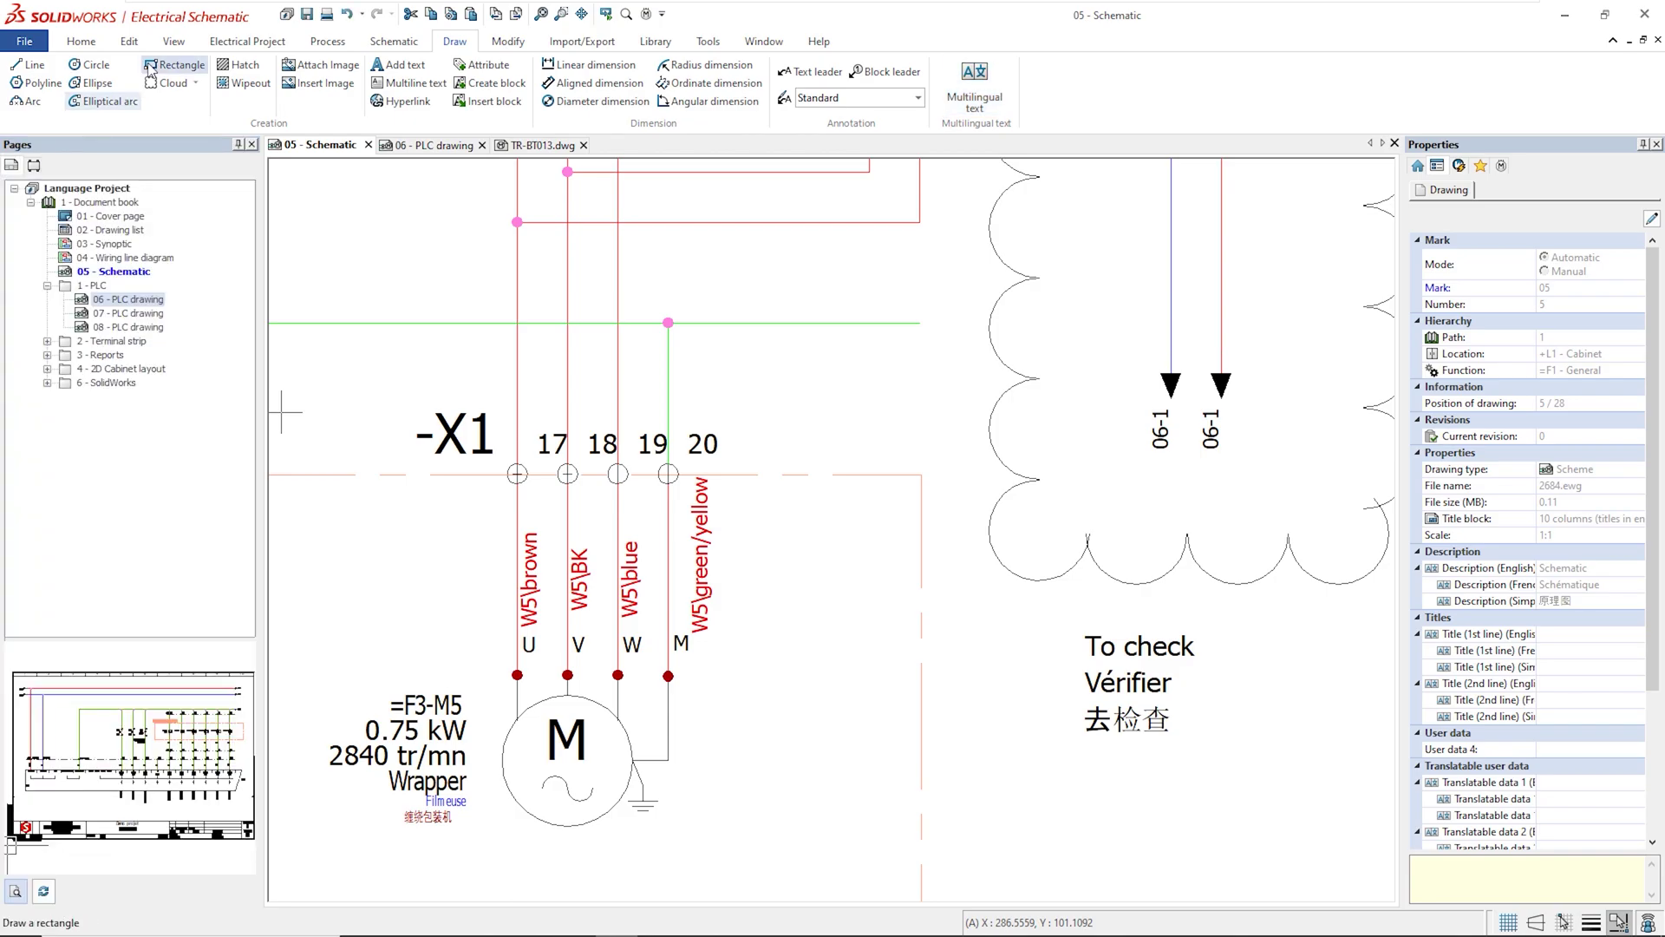
# In project Configurations, set the second and third languages to <Empty>, leaving only English
pyautogui.click(247, 41)
pyautogui.click(137, 76)
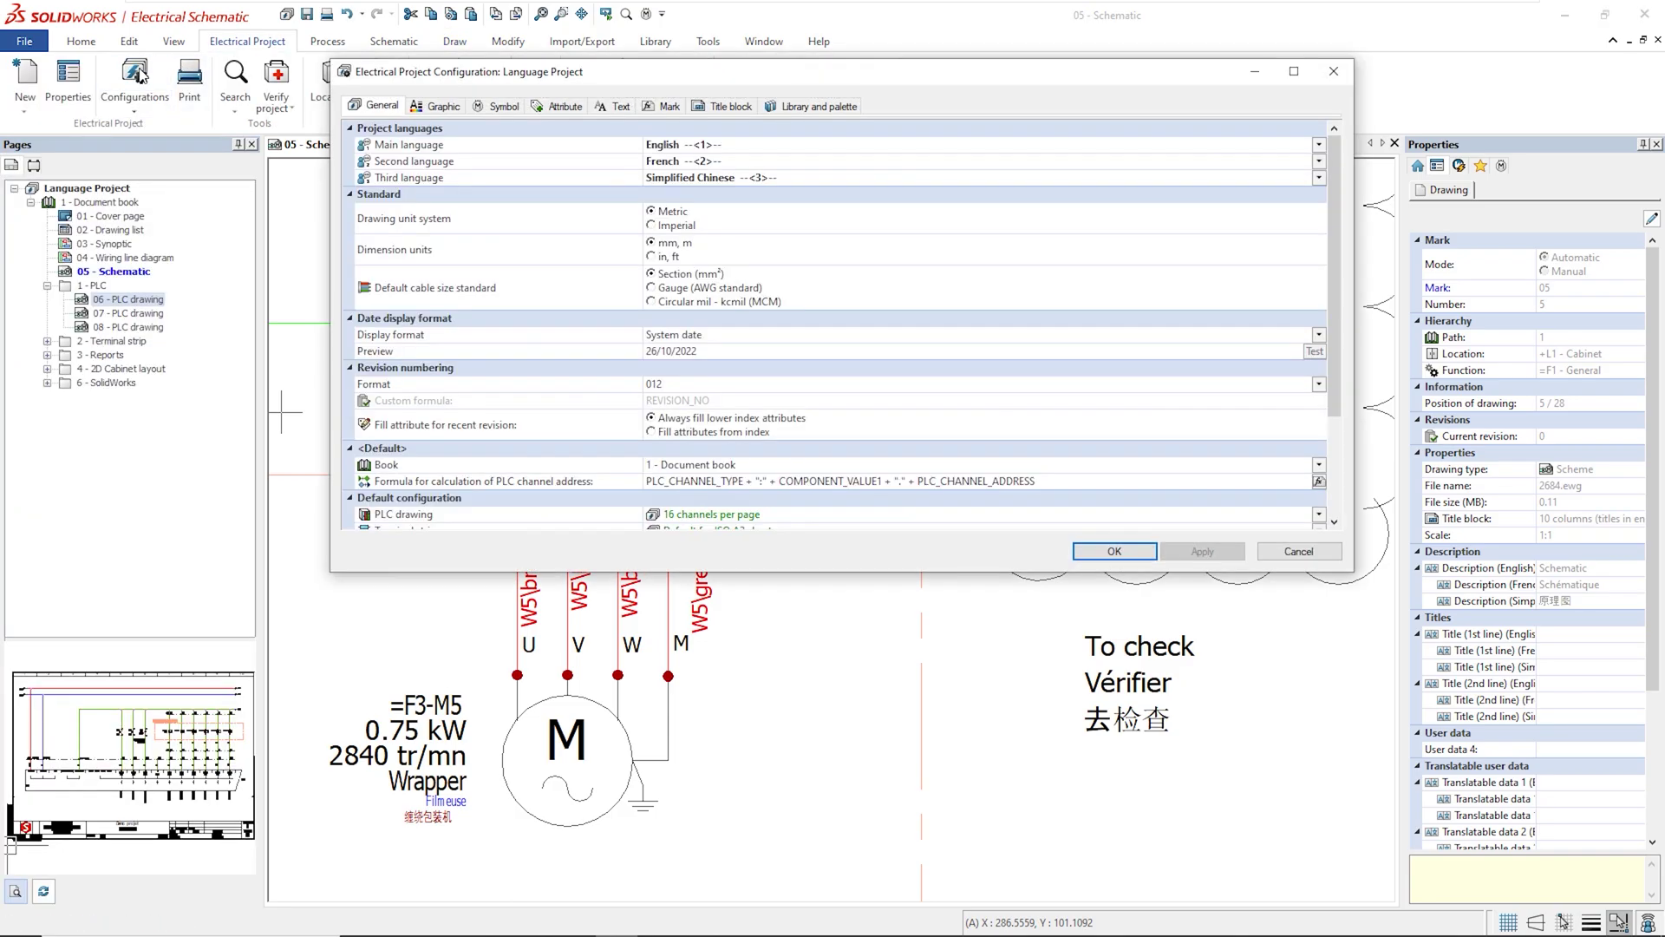
pyautogui.click(714, 175)
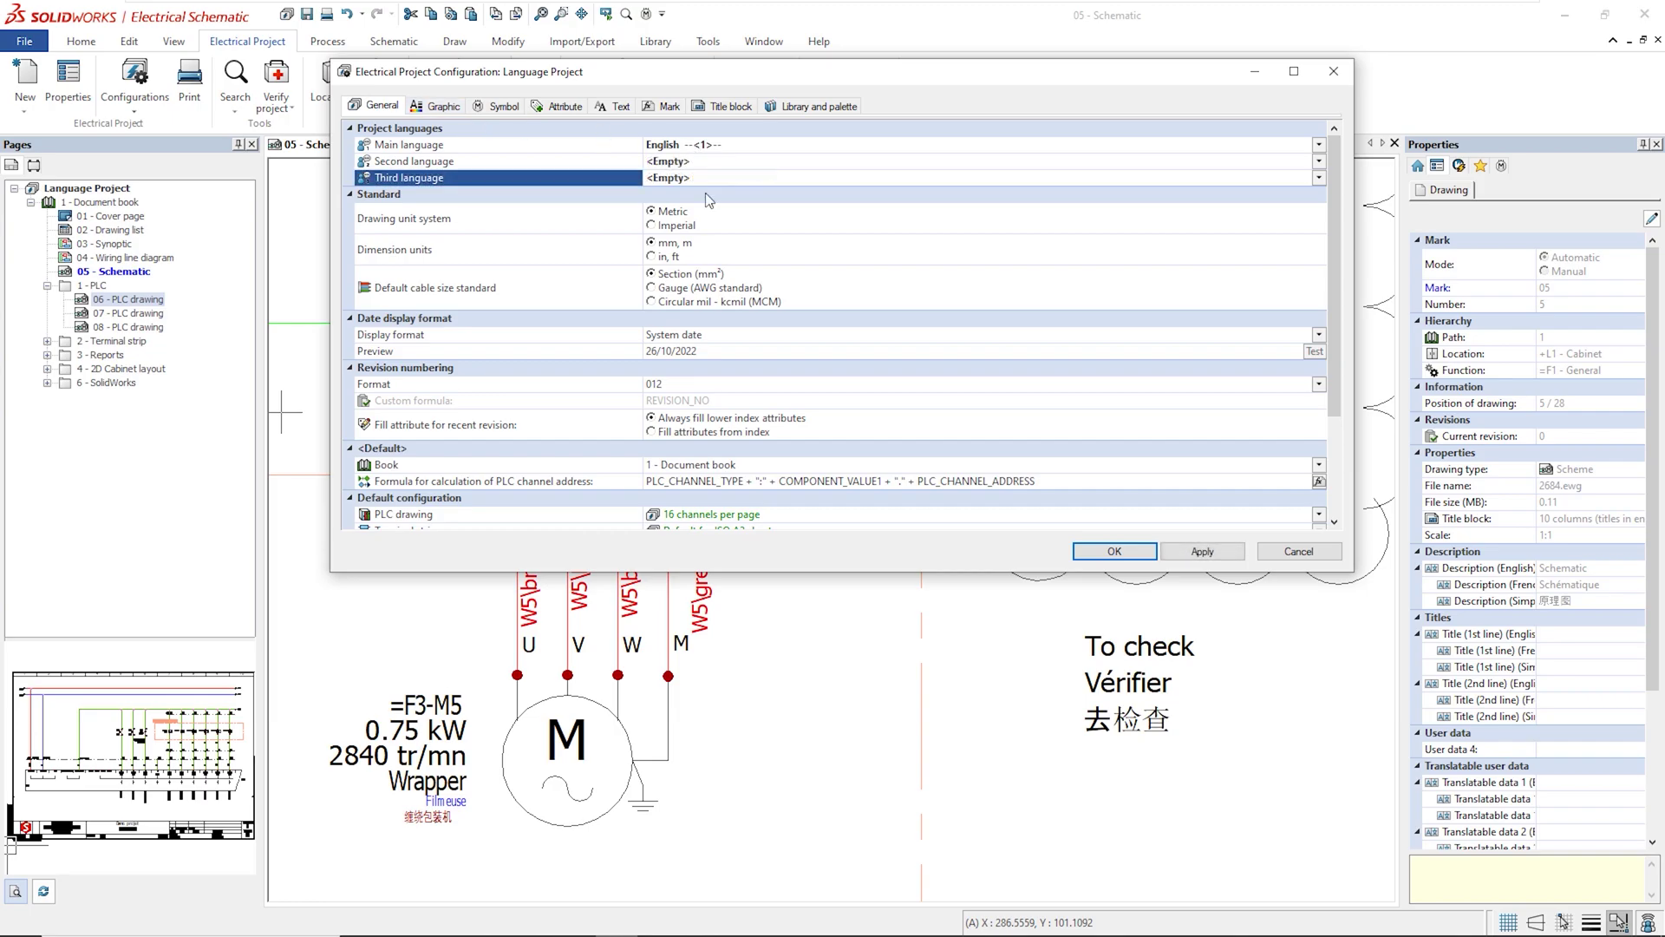
pyautogui.click(1202, 552)
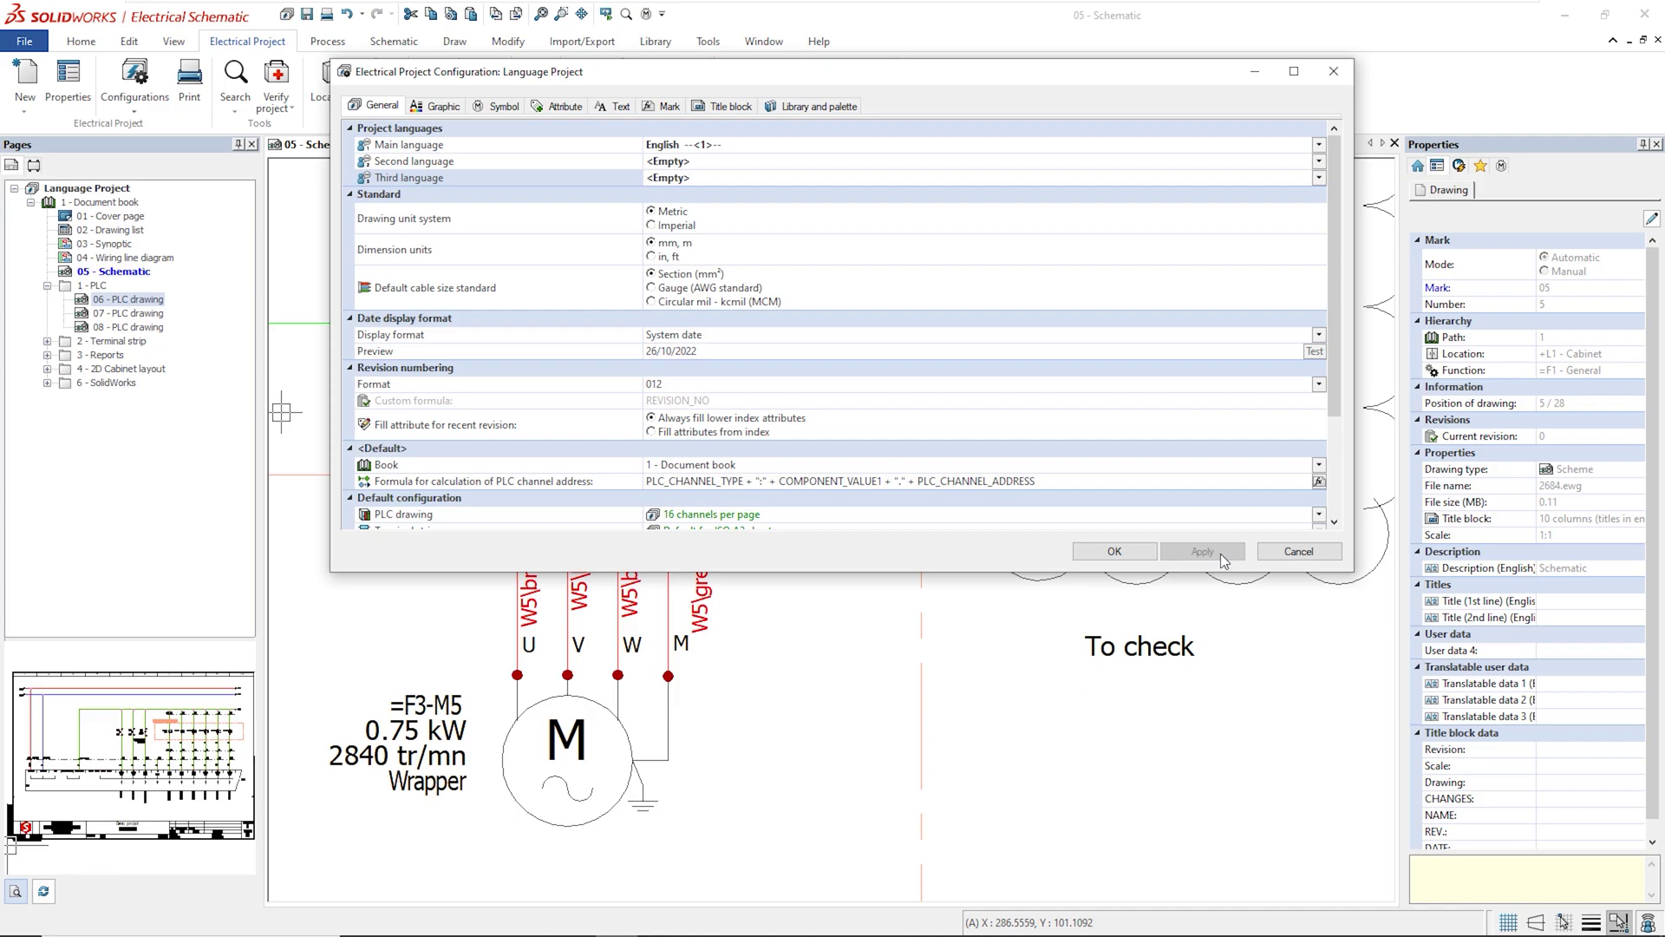
pyautogui.click(1117, 553)
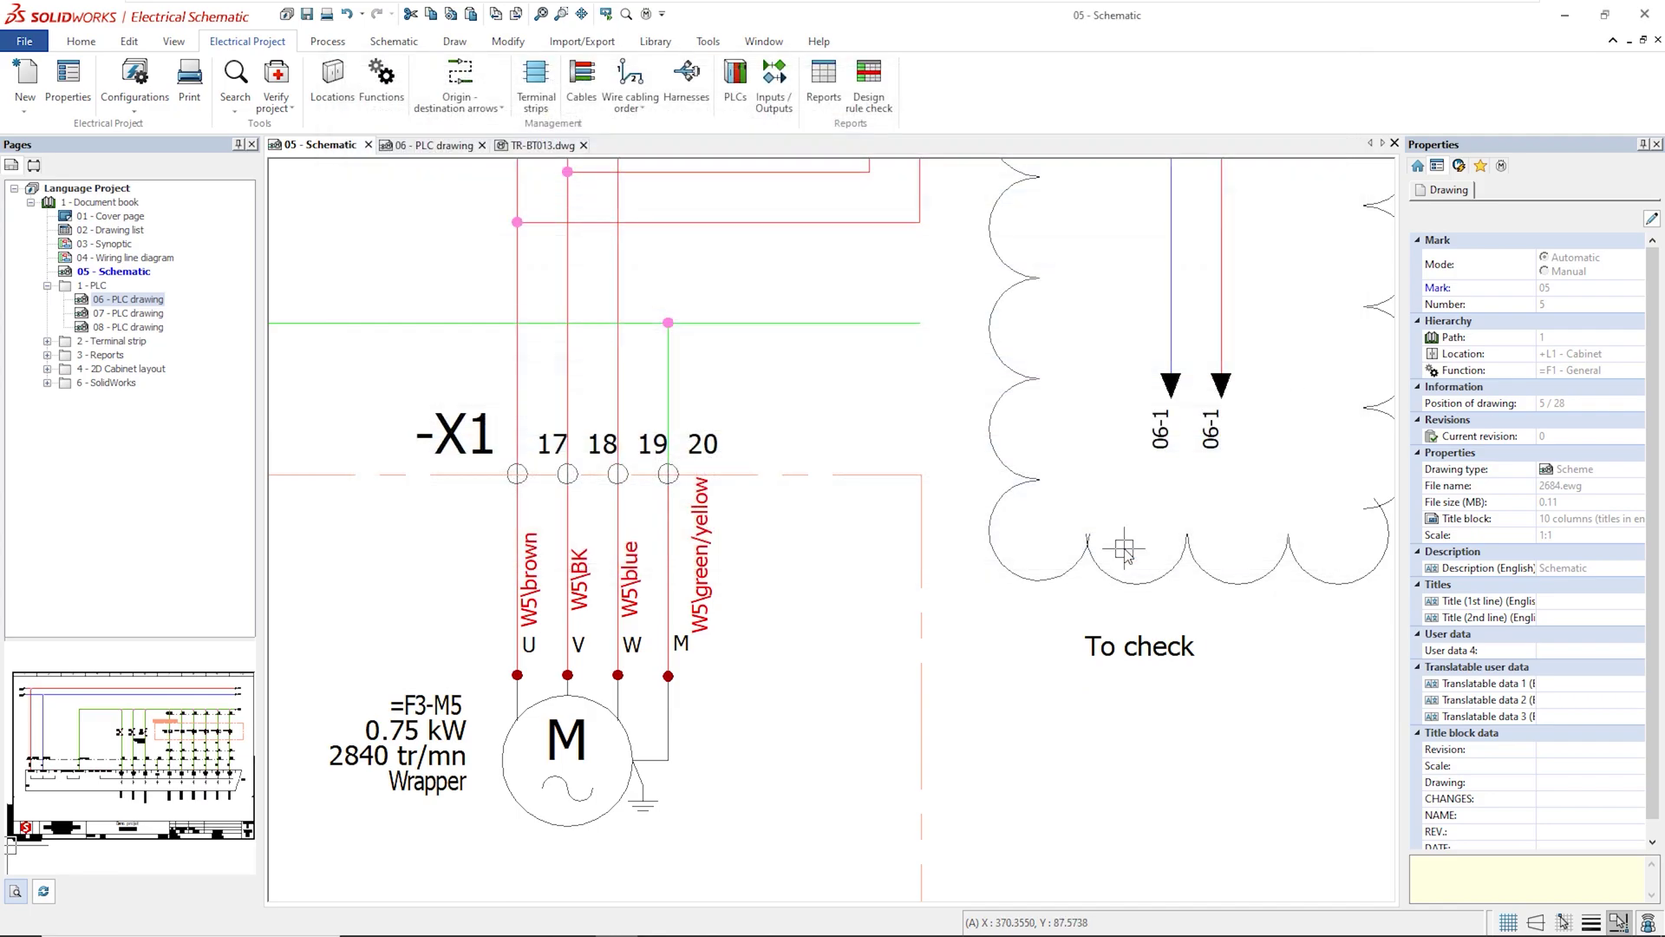